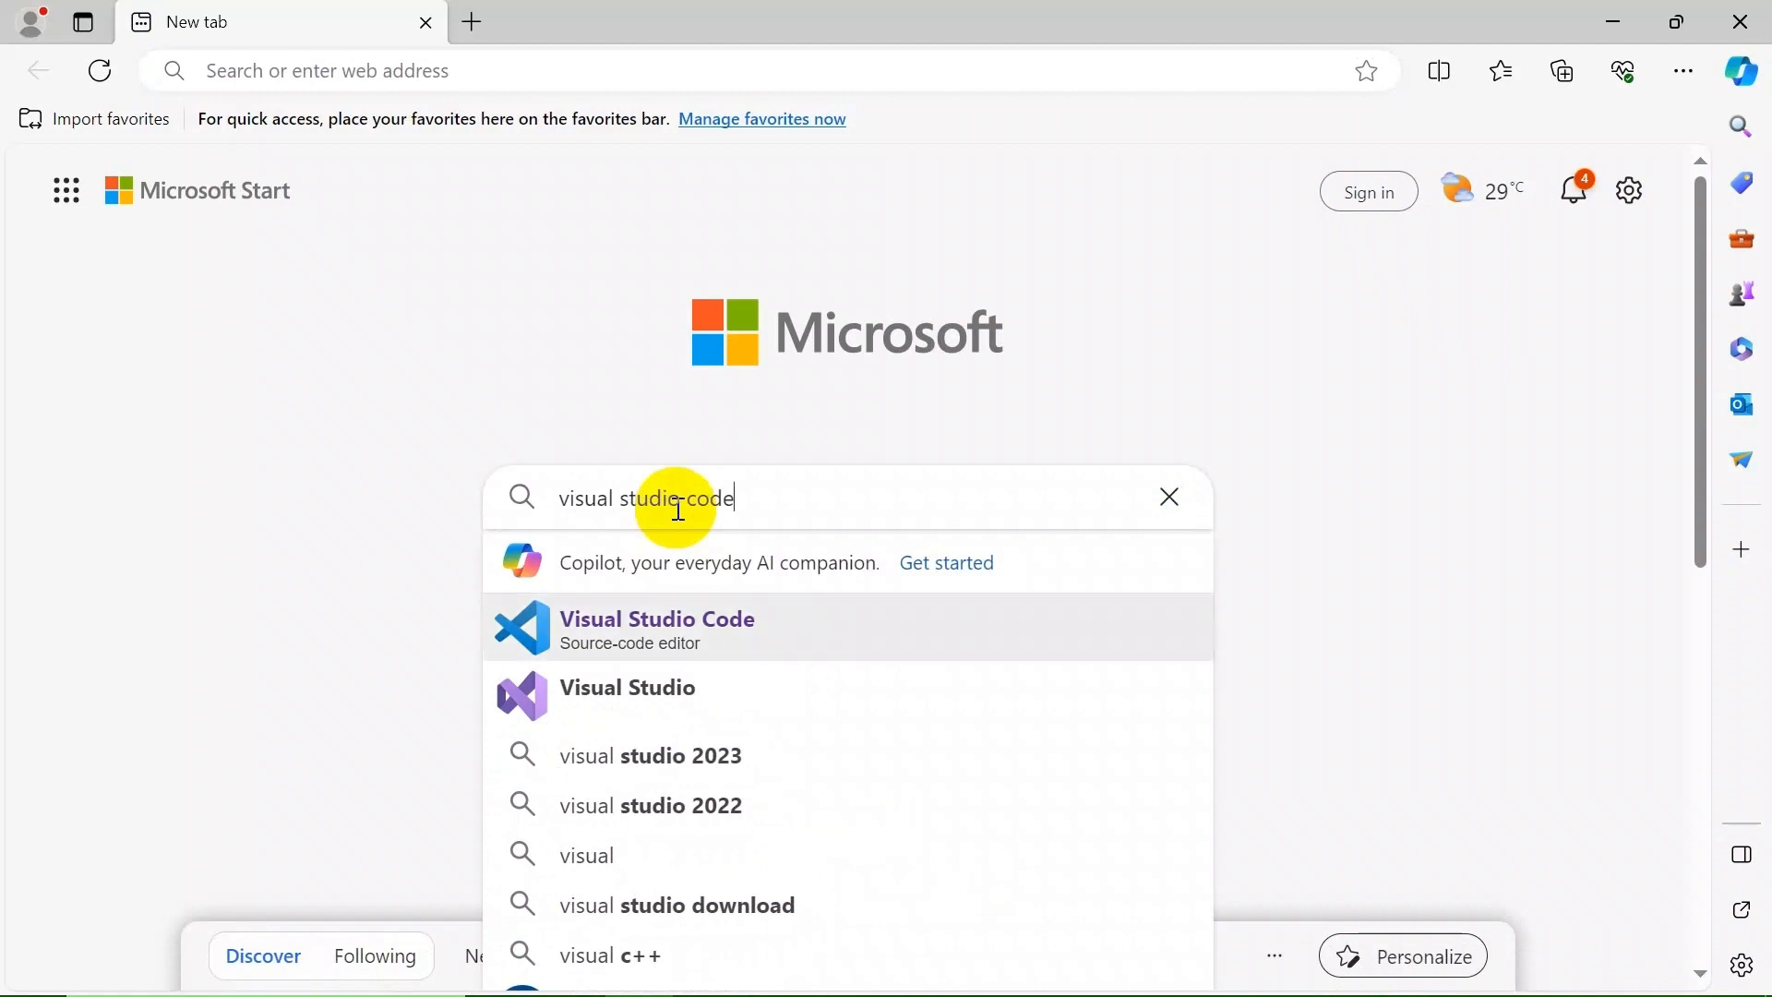
Step: Search the web for "visual studio 2022", open the Visual Studio 2022 IDE result and close the search results page
key(Down)
key(Down)
key(Down)
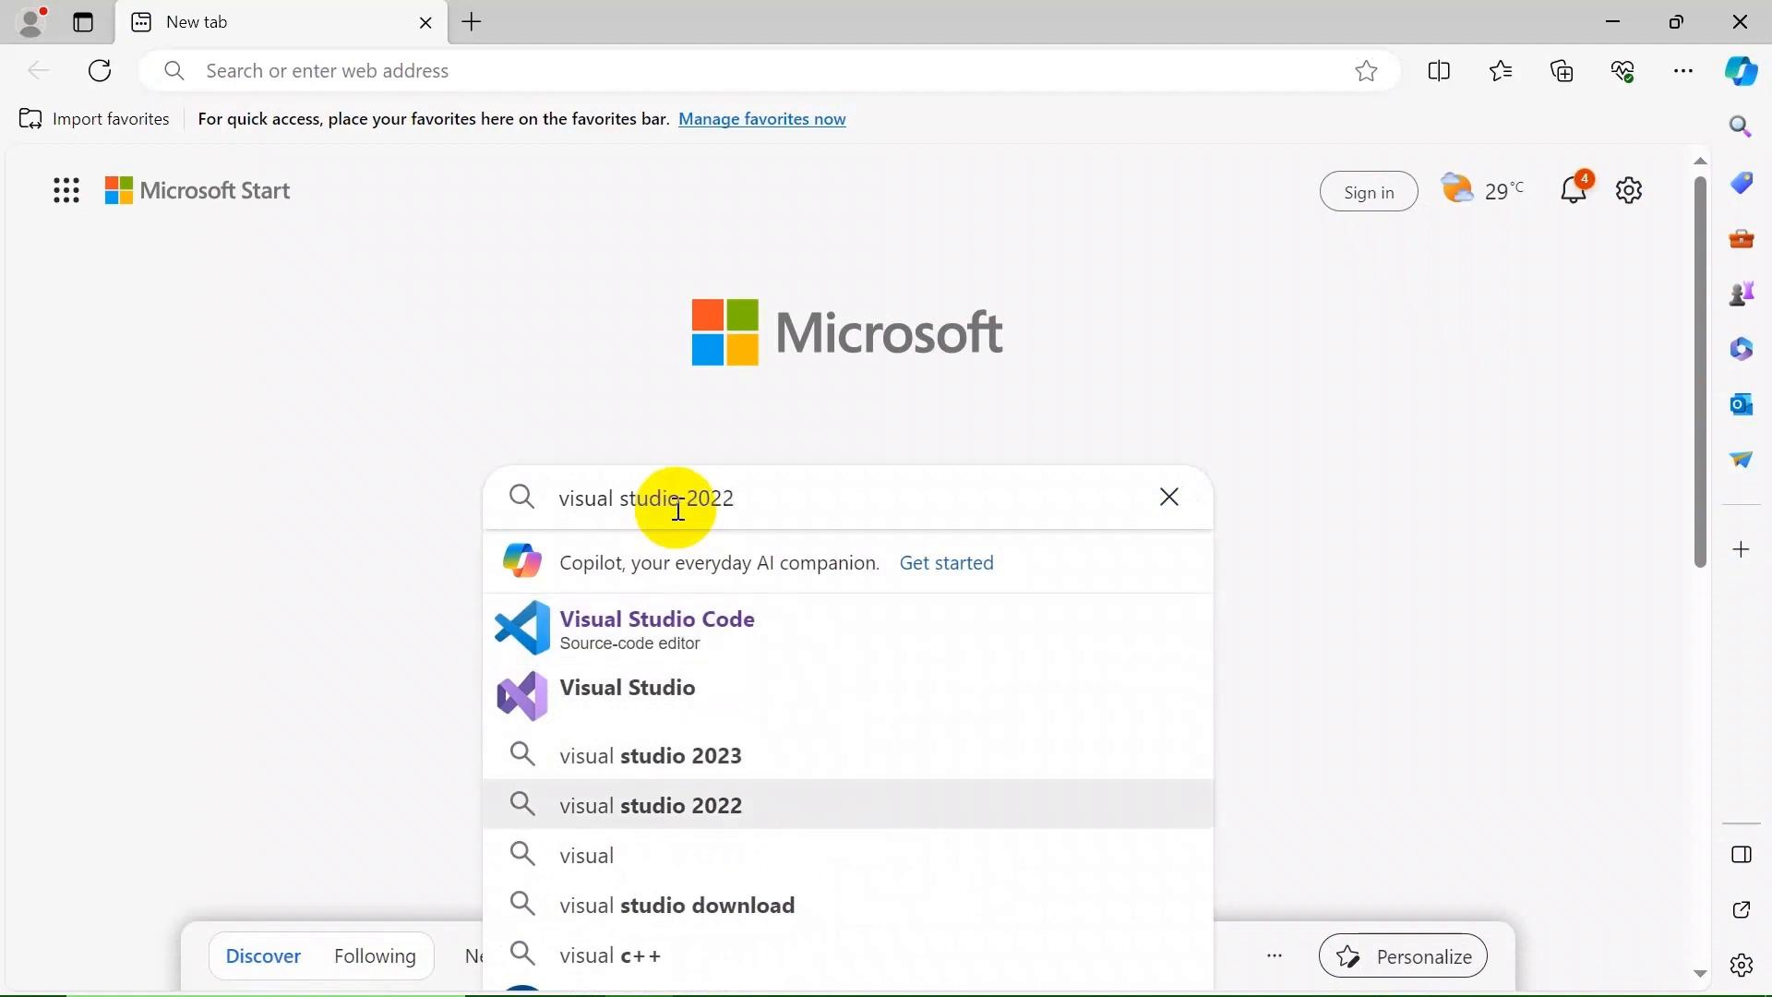
key(Return)
drag(518, 151, 257, 150)
scroll(467, 633, down, 1)
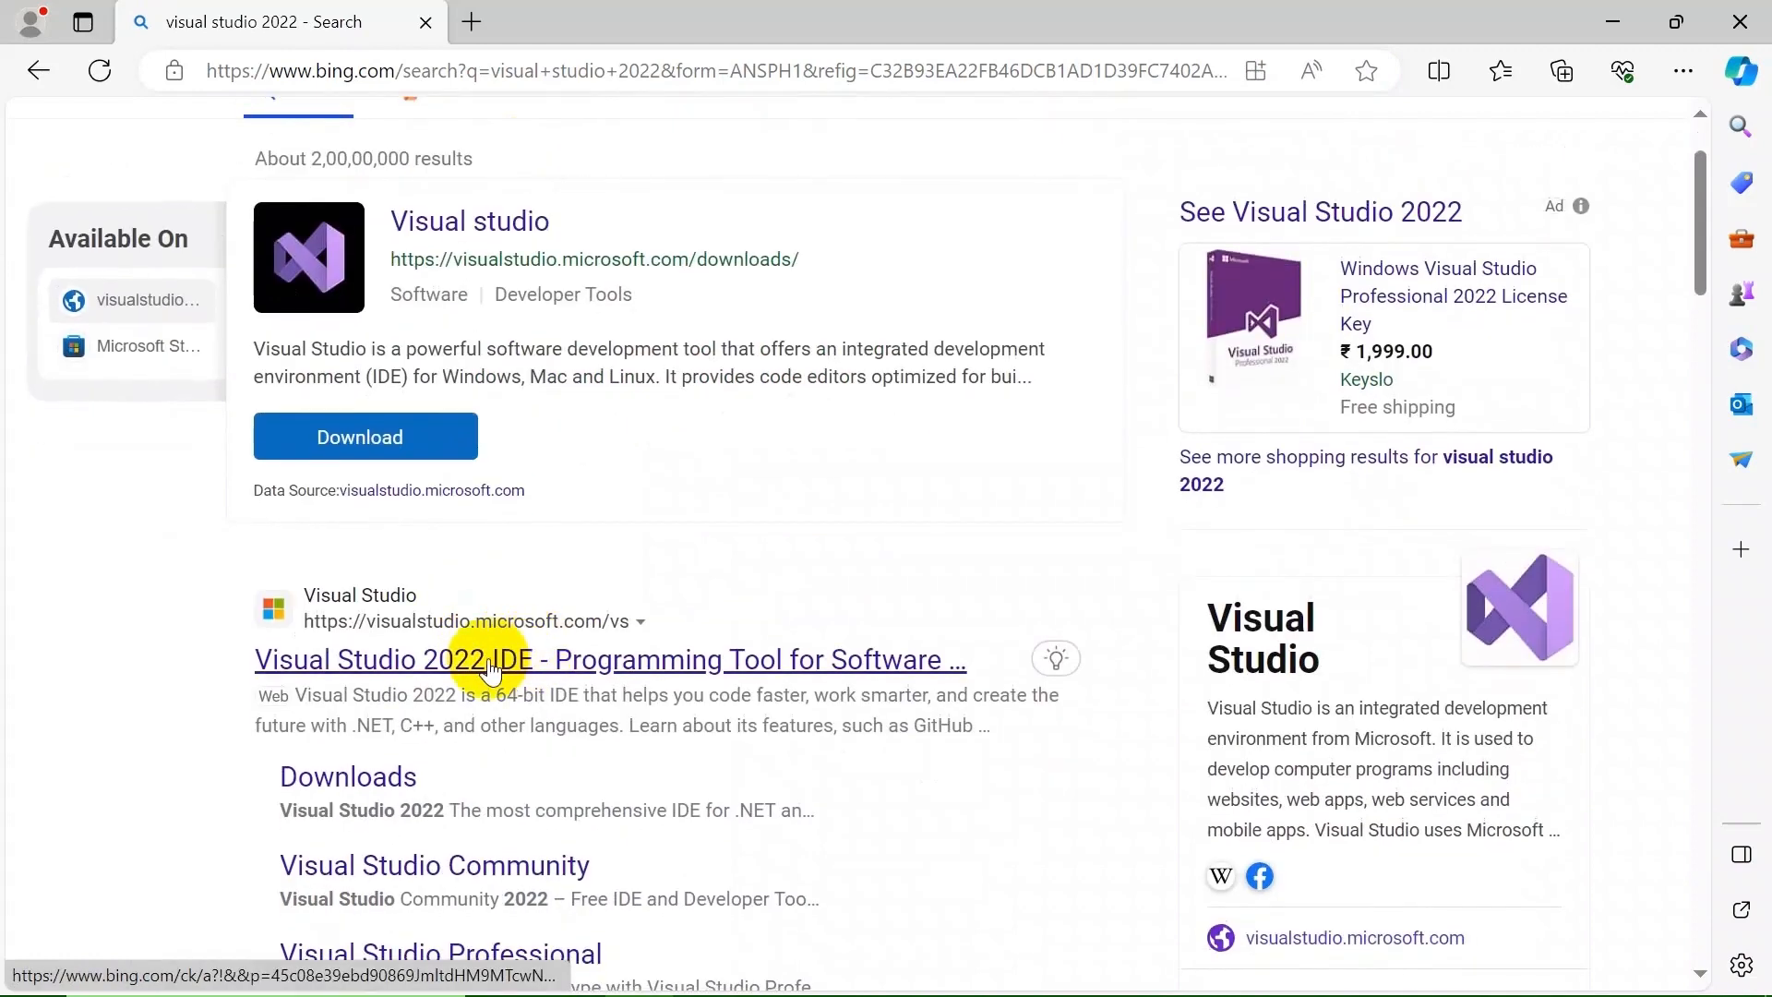
click(490, 671)
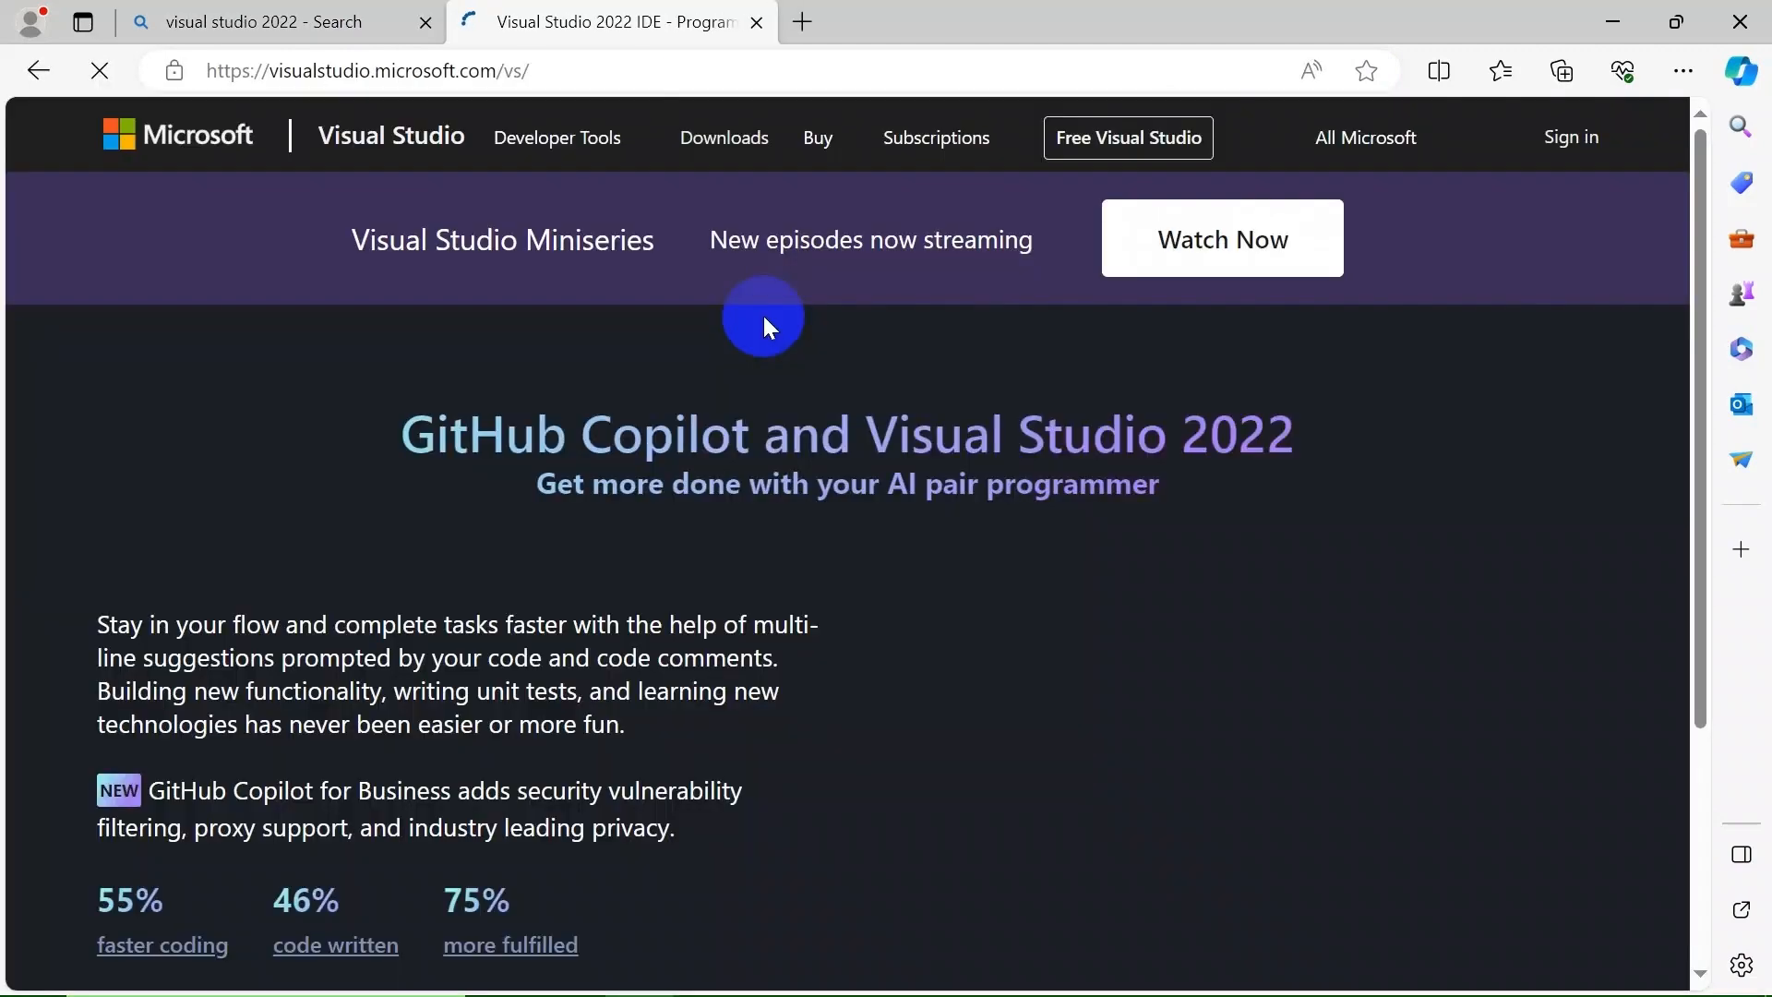
click(426, 22)
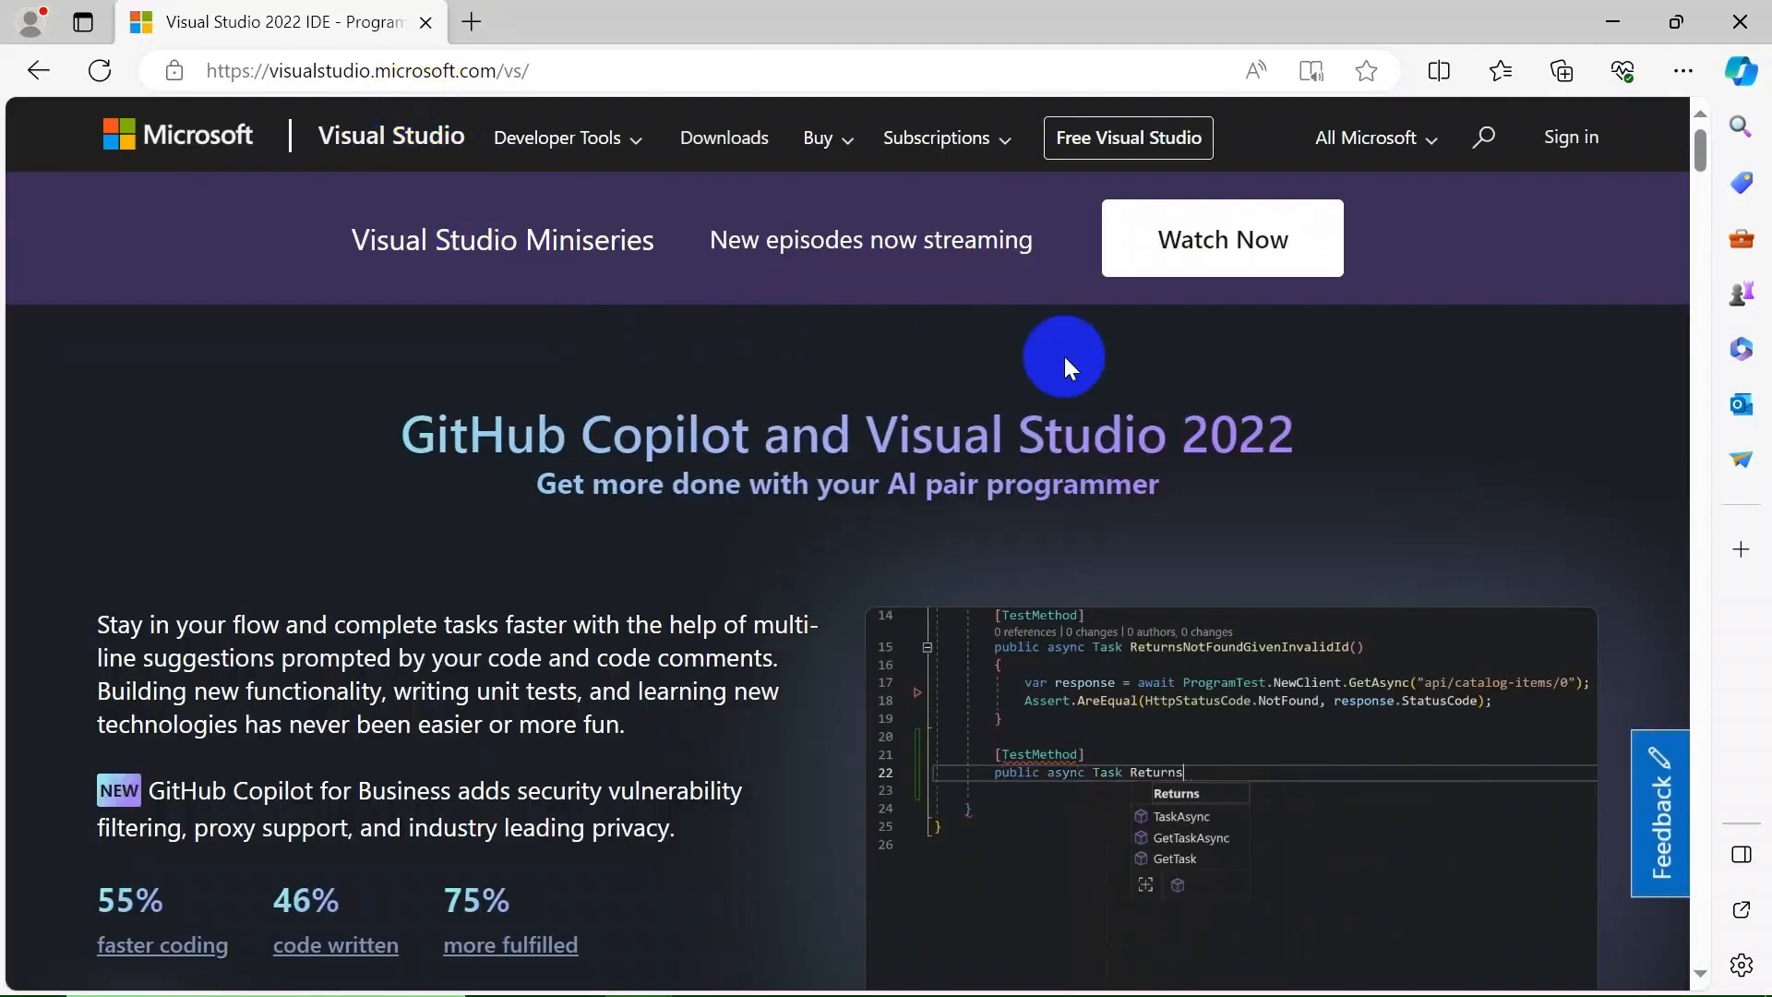
Step: Download the Community 2022 edition from the Visual Studio page
scroll(1066, 364, down, 9)
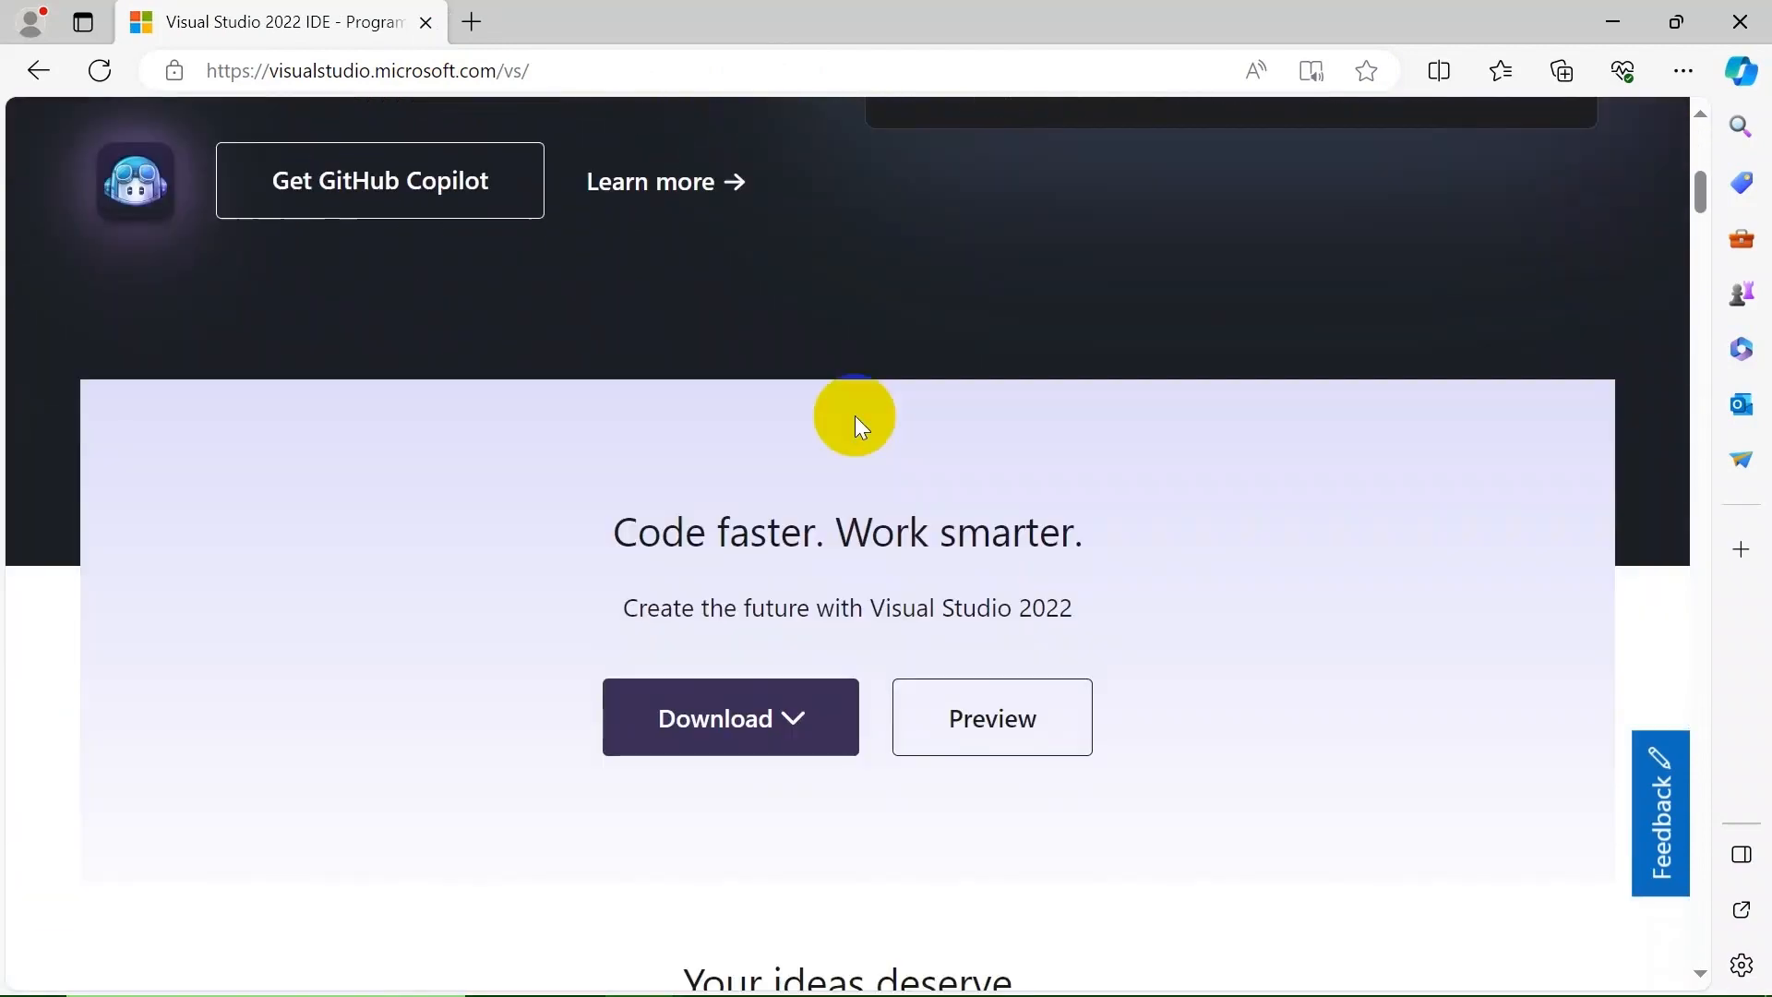
scroll(867, 411, down, 3)
click(812, 400)
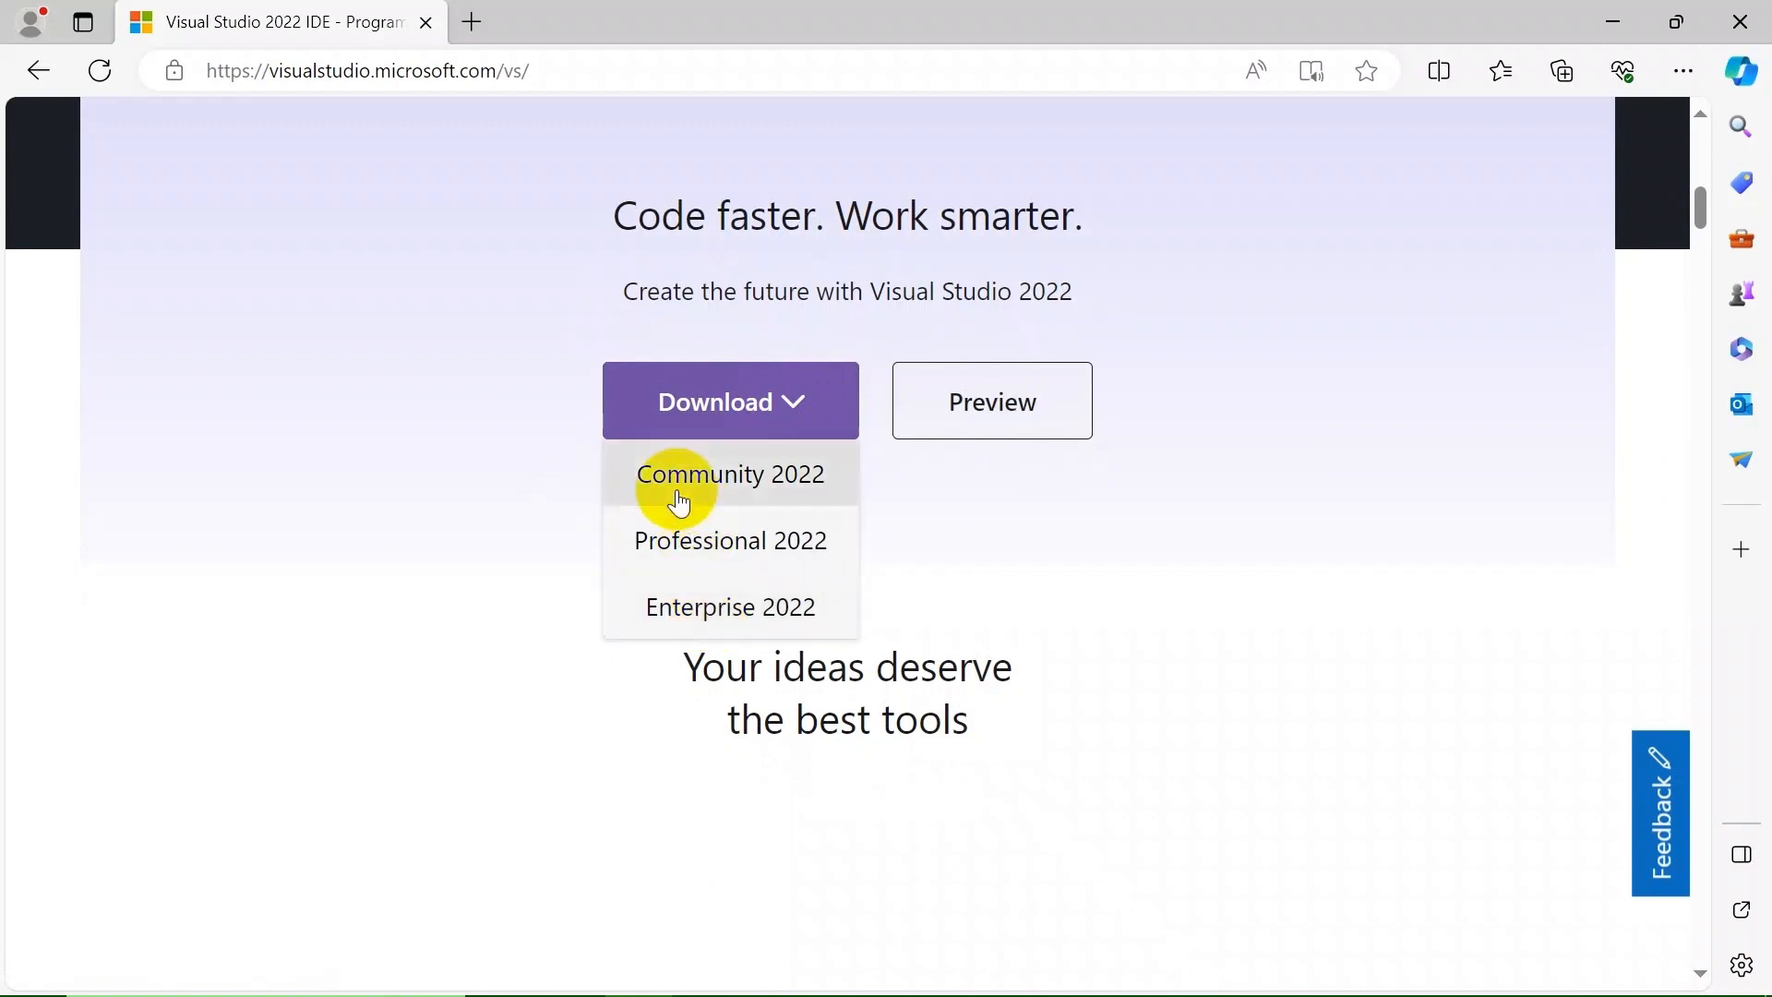
click(775, 485)
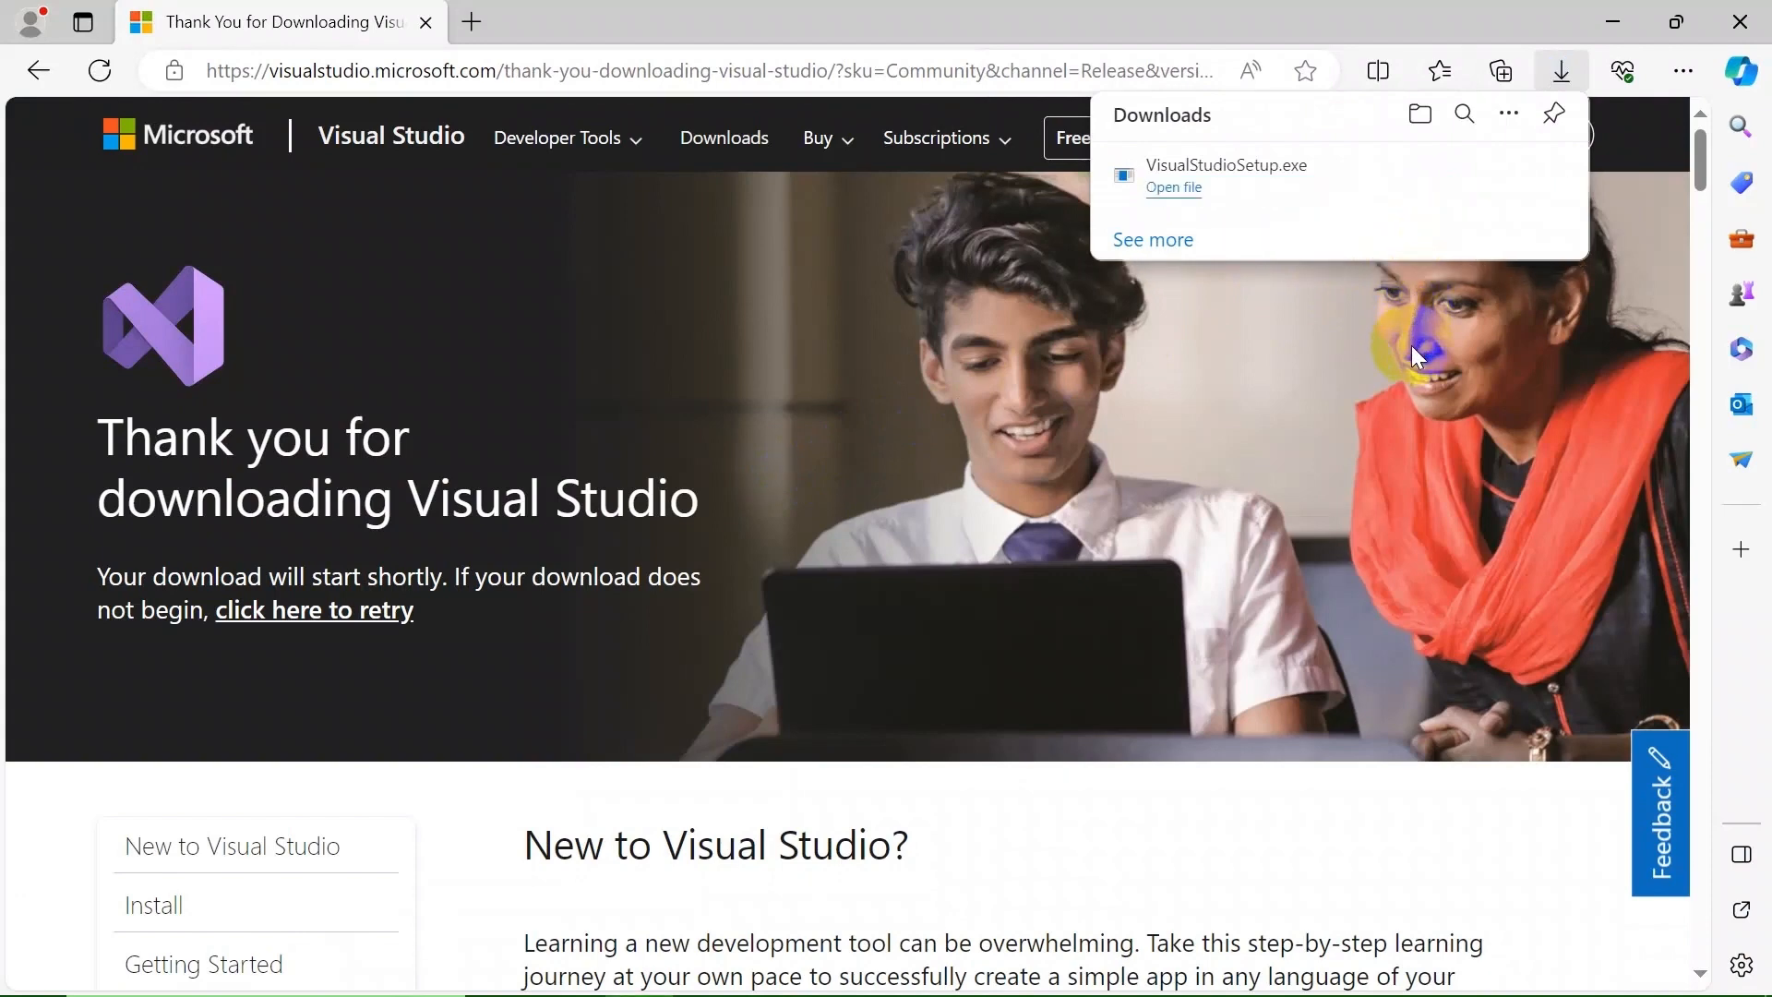
Step: Run VisualStudioSetup from the Downloads folder and continue past the installer's privacy and license notice, minimizing the other windows
click(1467, 174)
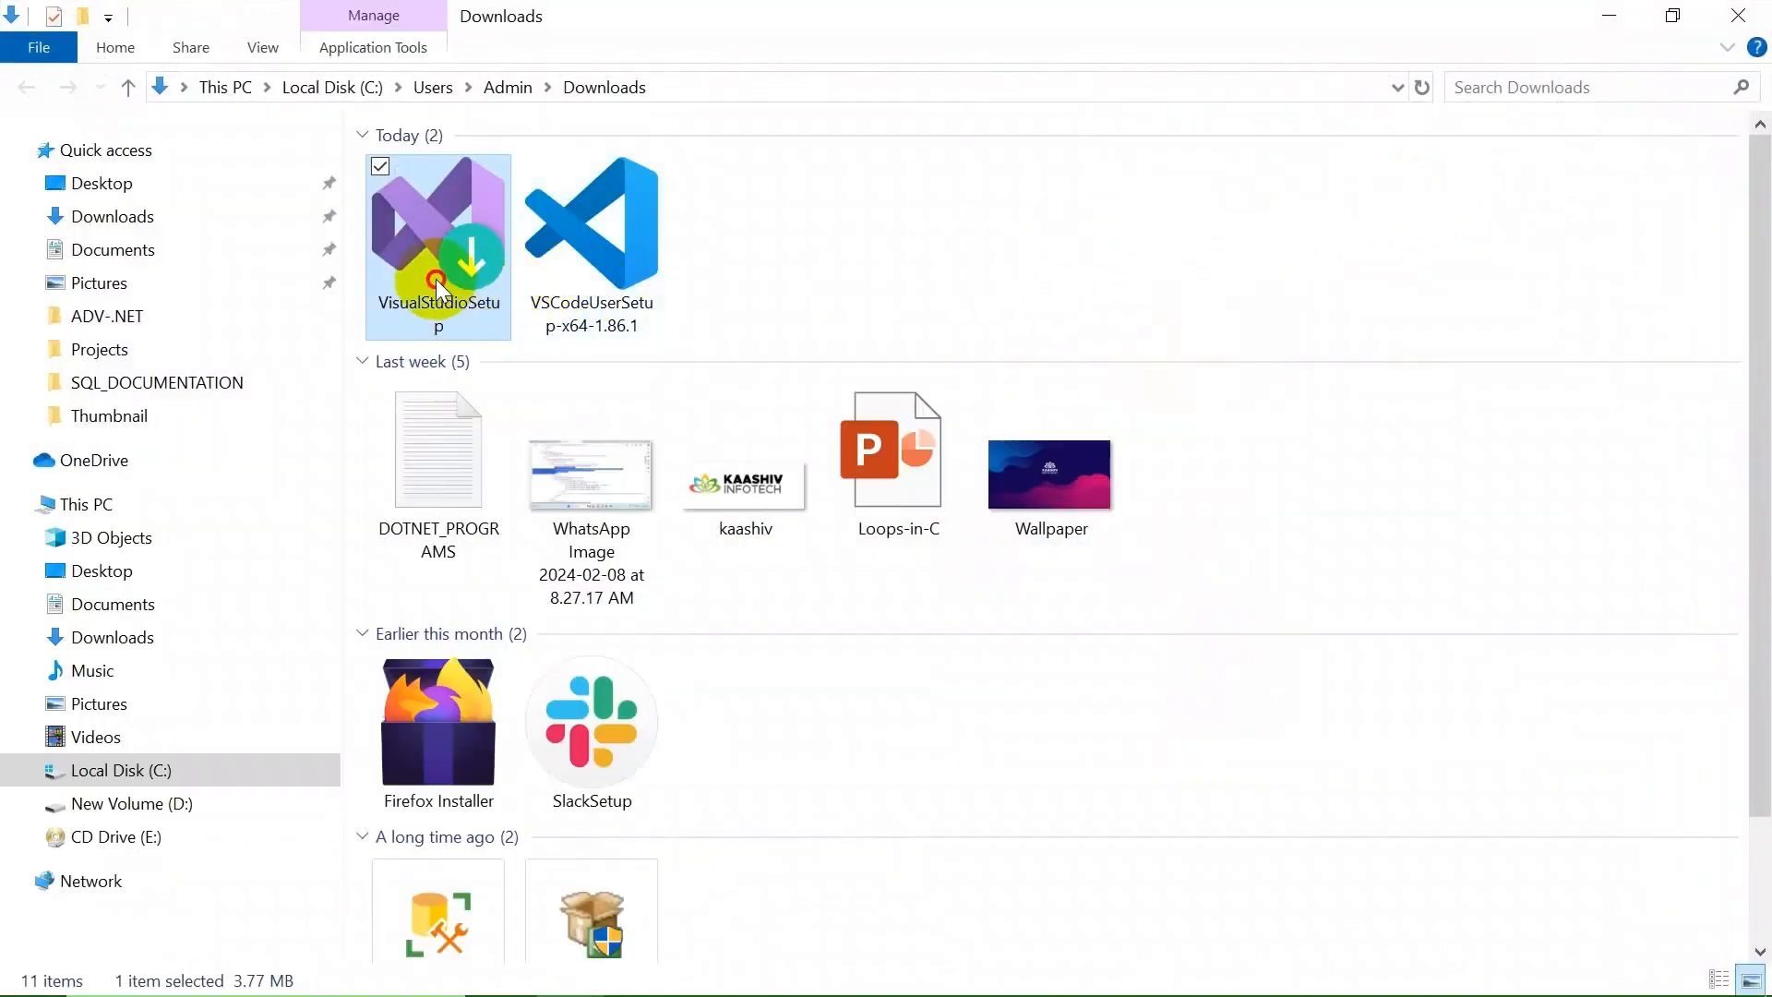
double_click(435, 279)
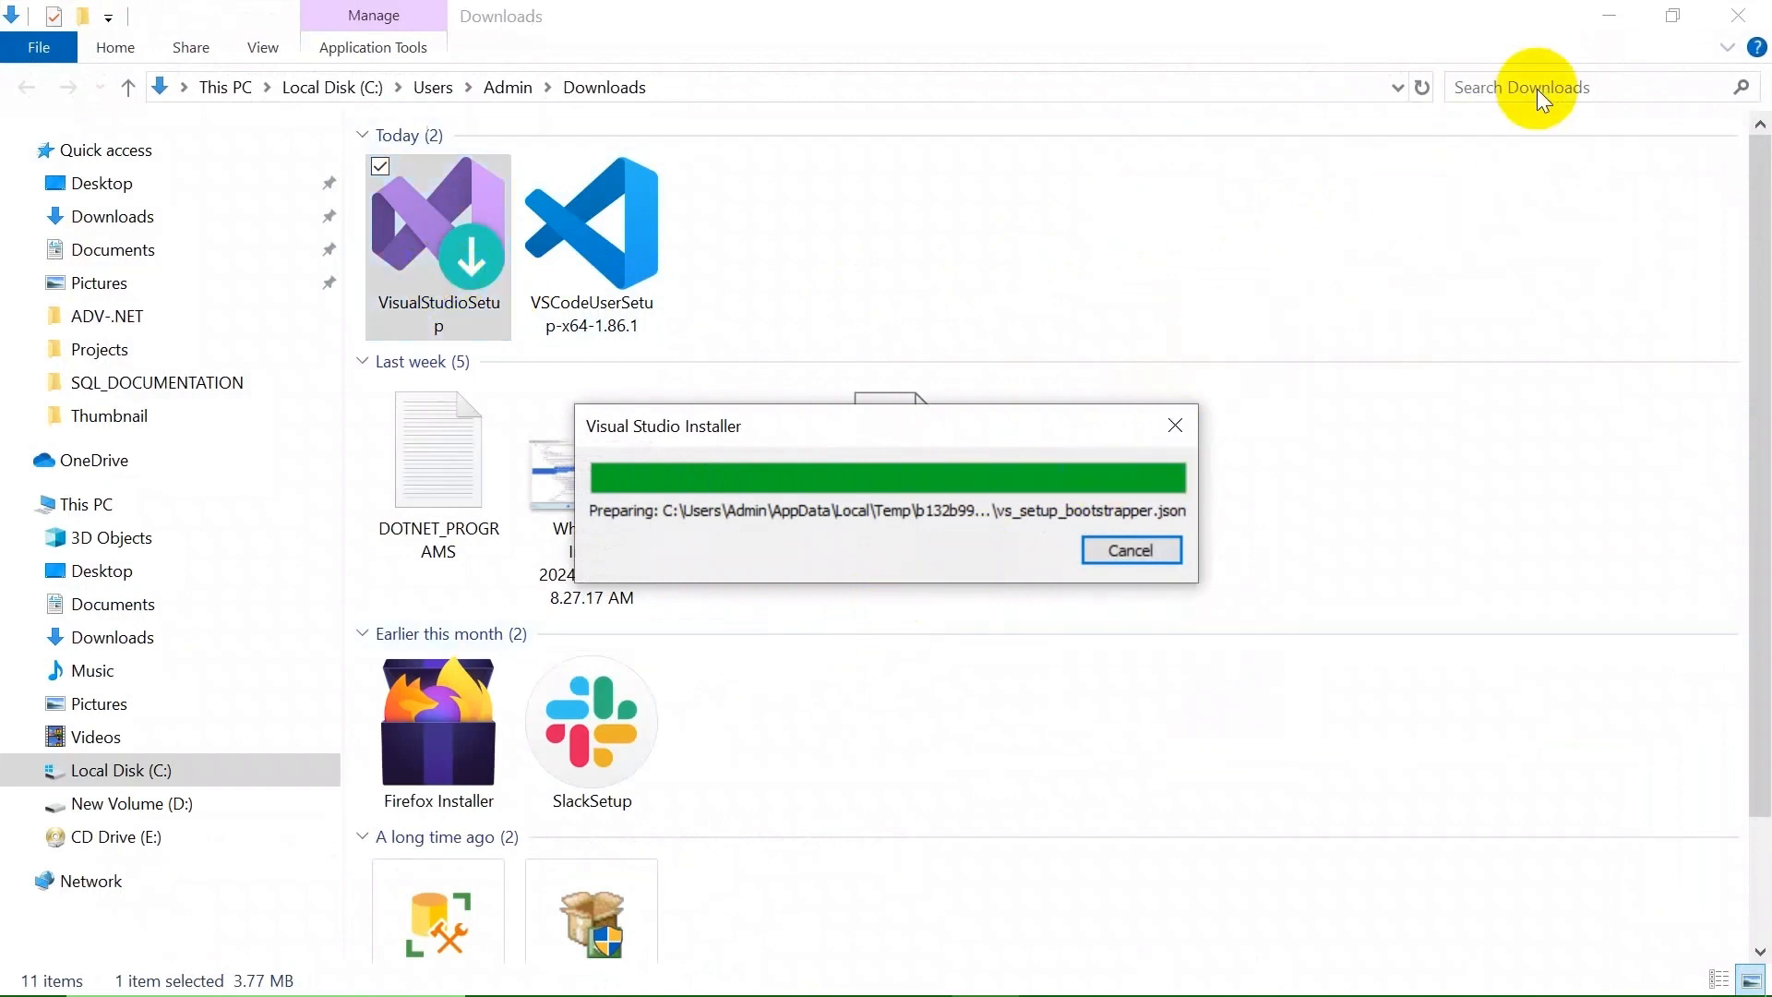
click(1608, 17)
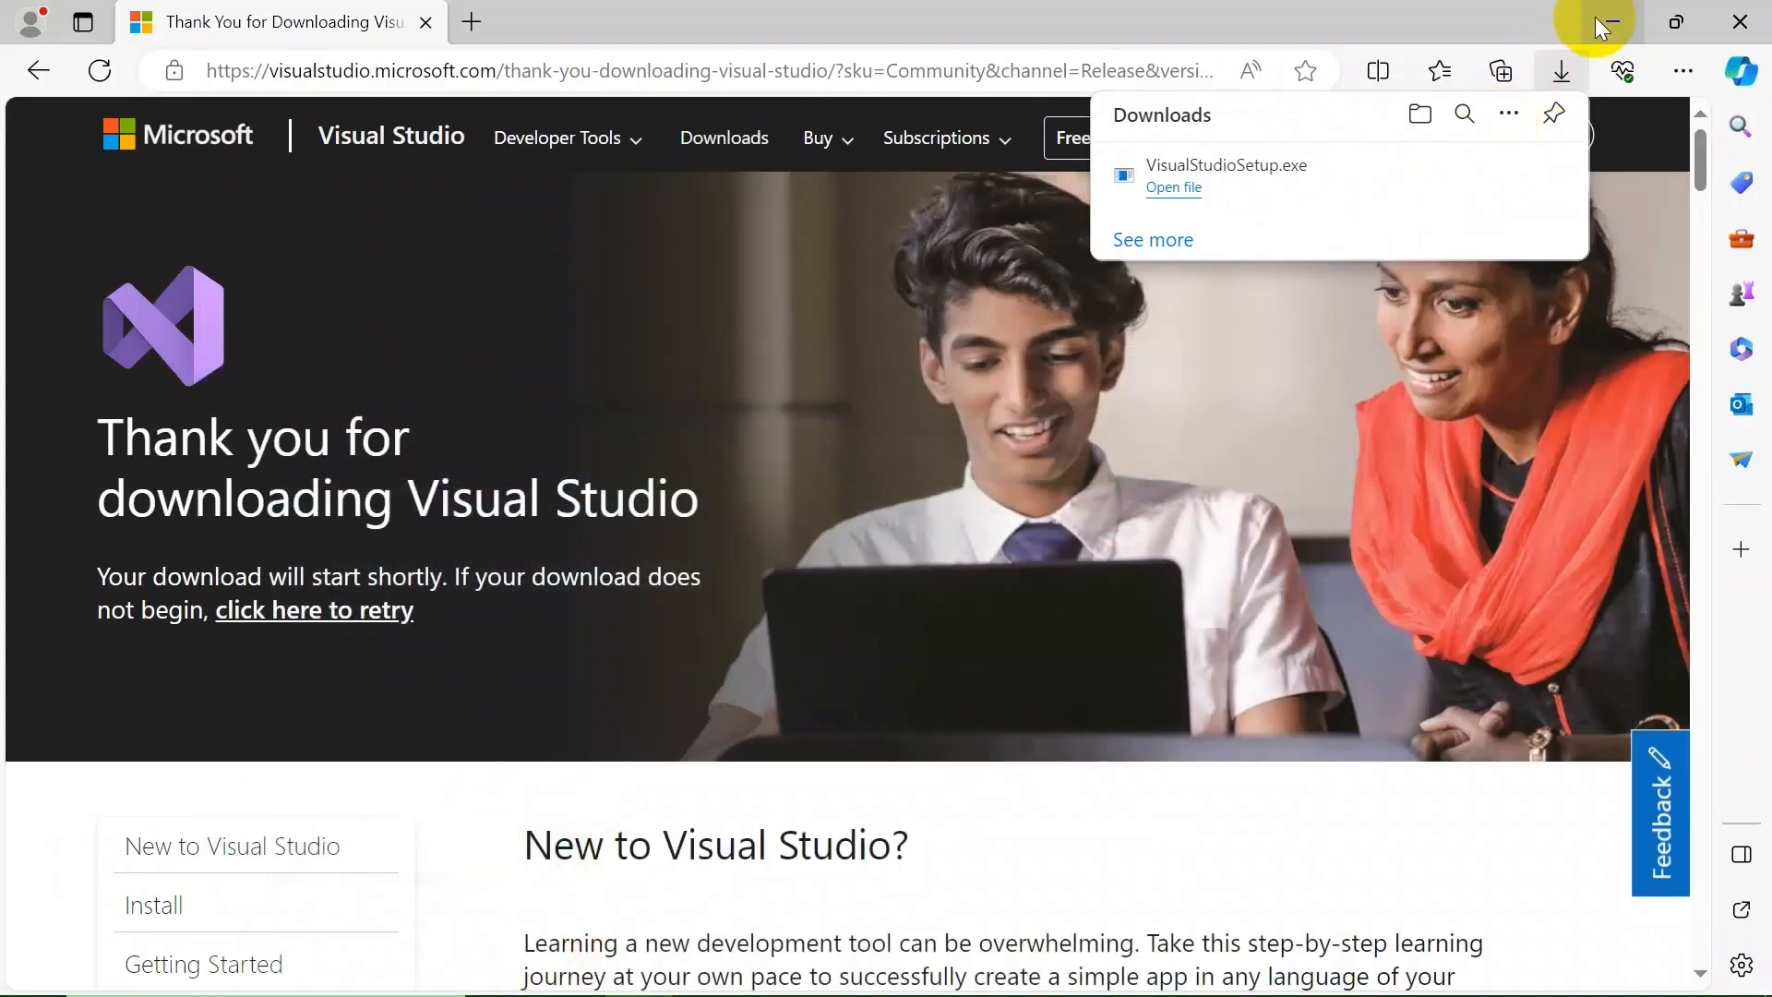
click(1607, 20)
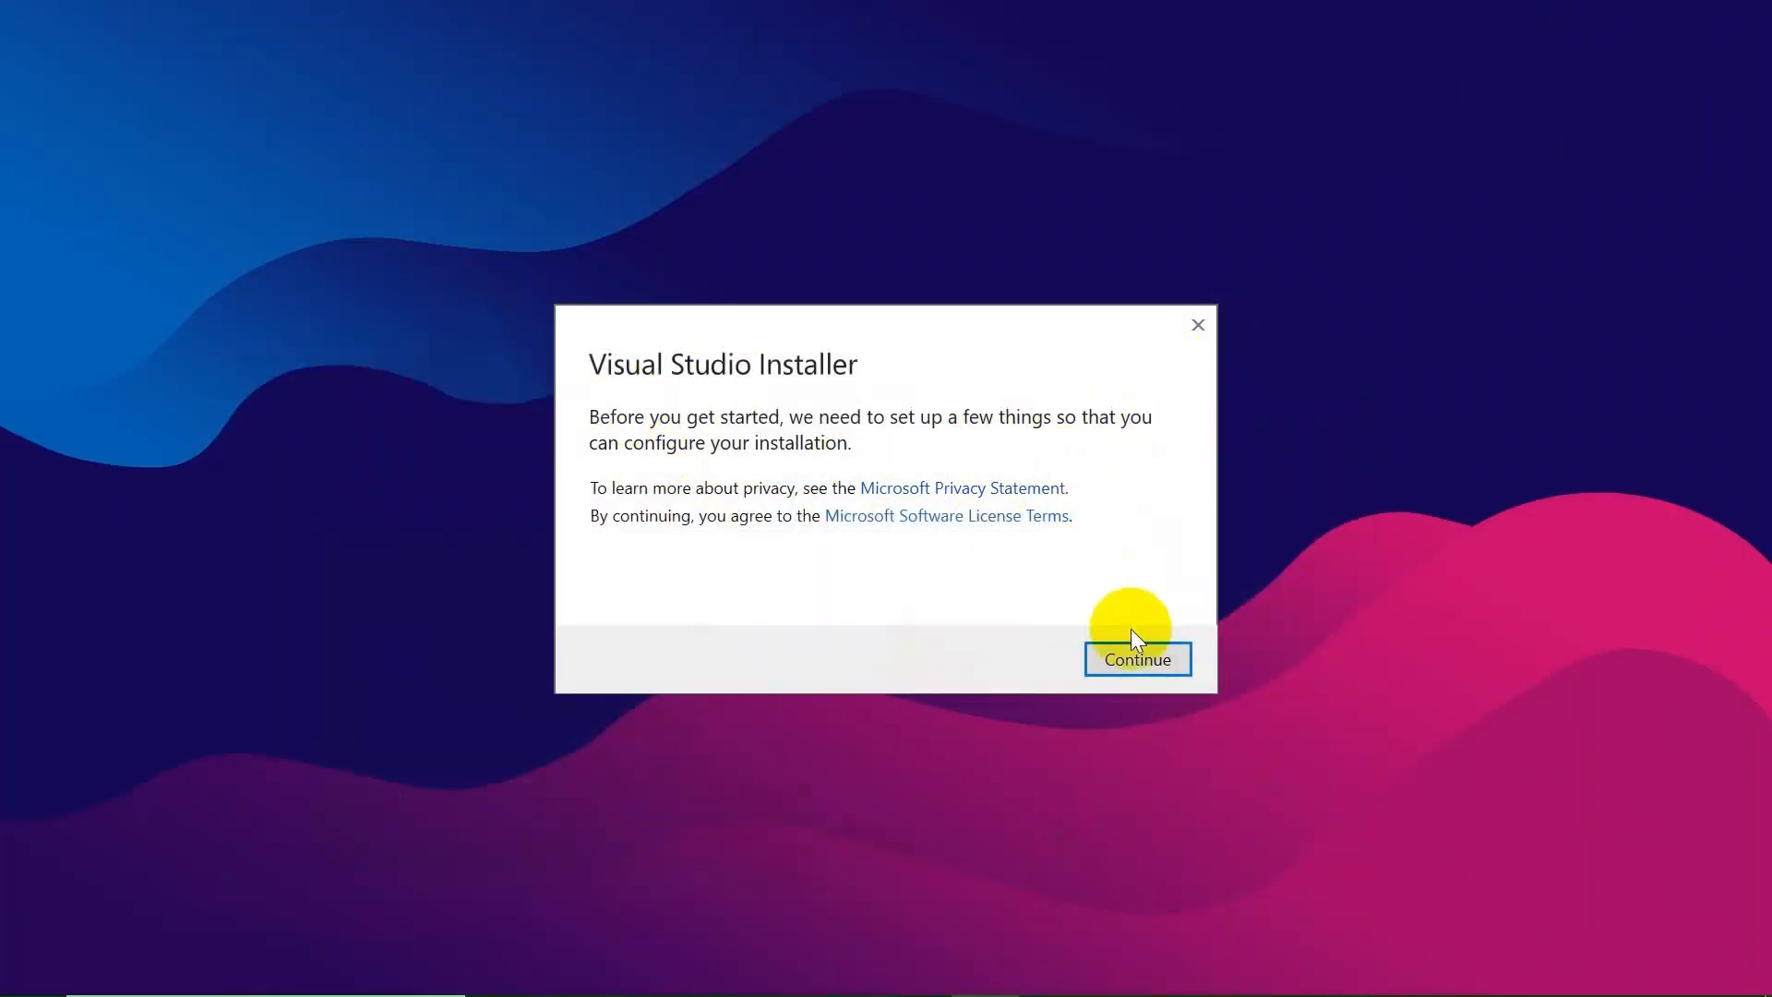
click(1122, 656)
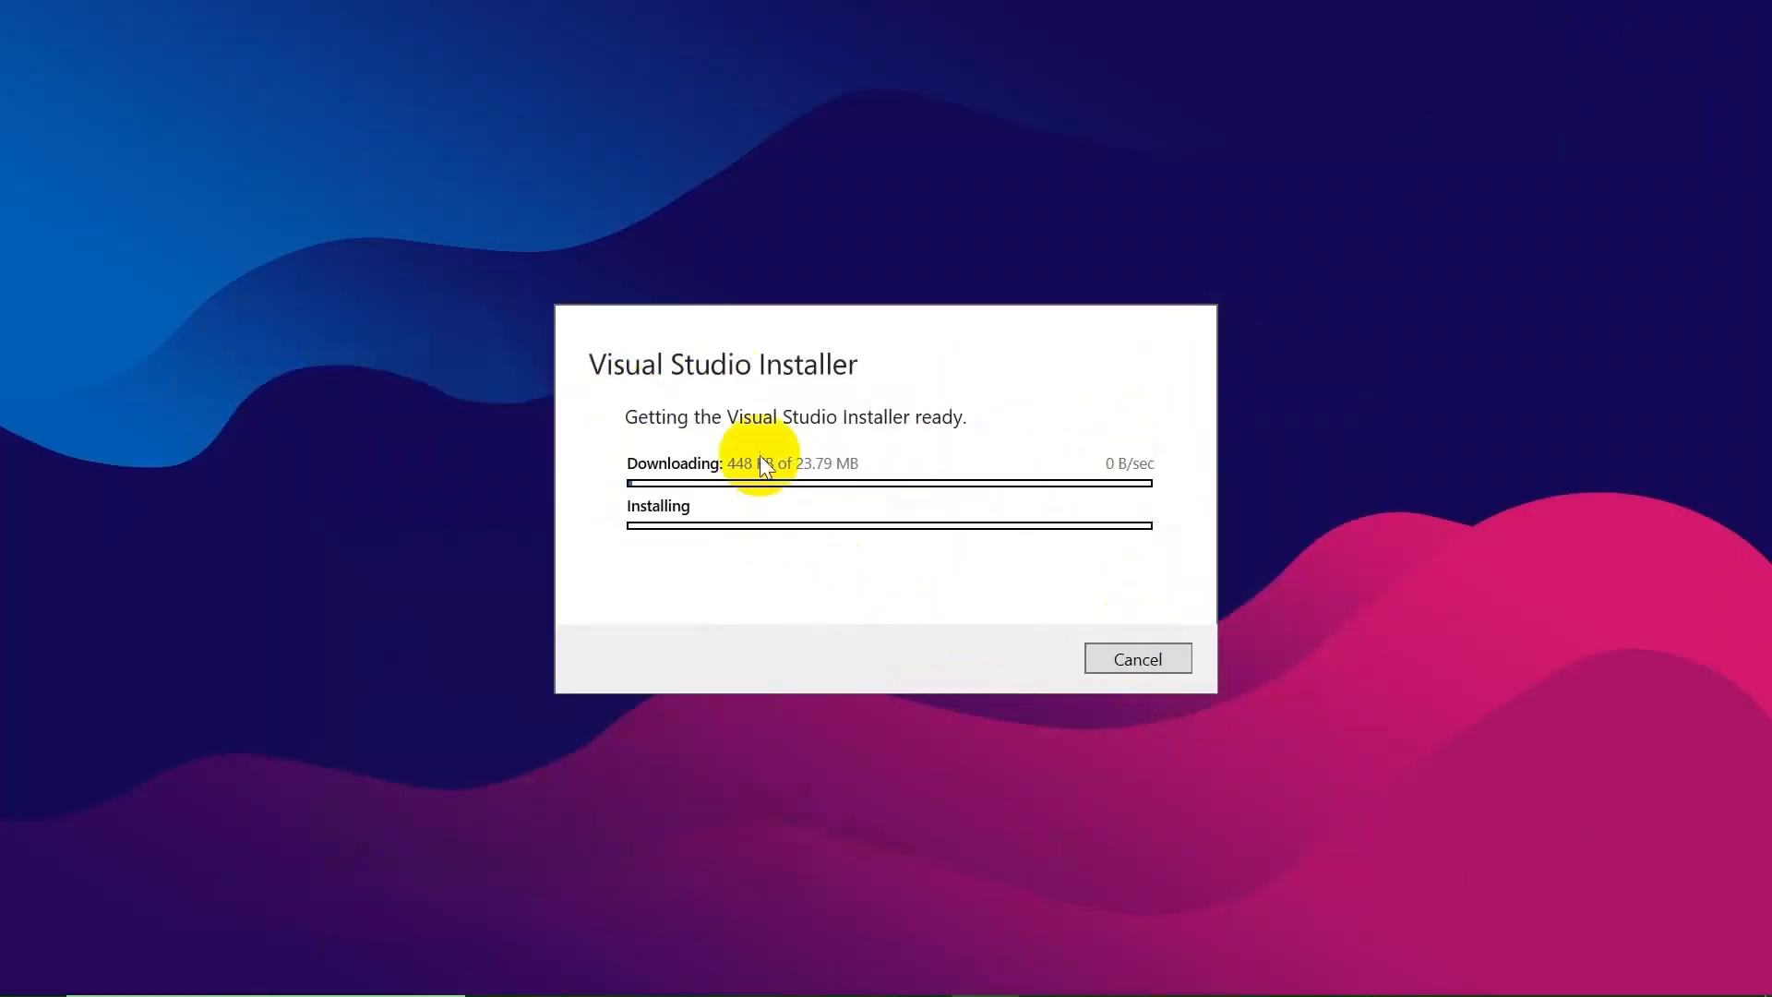
drag(856, 334, 891, 577)
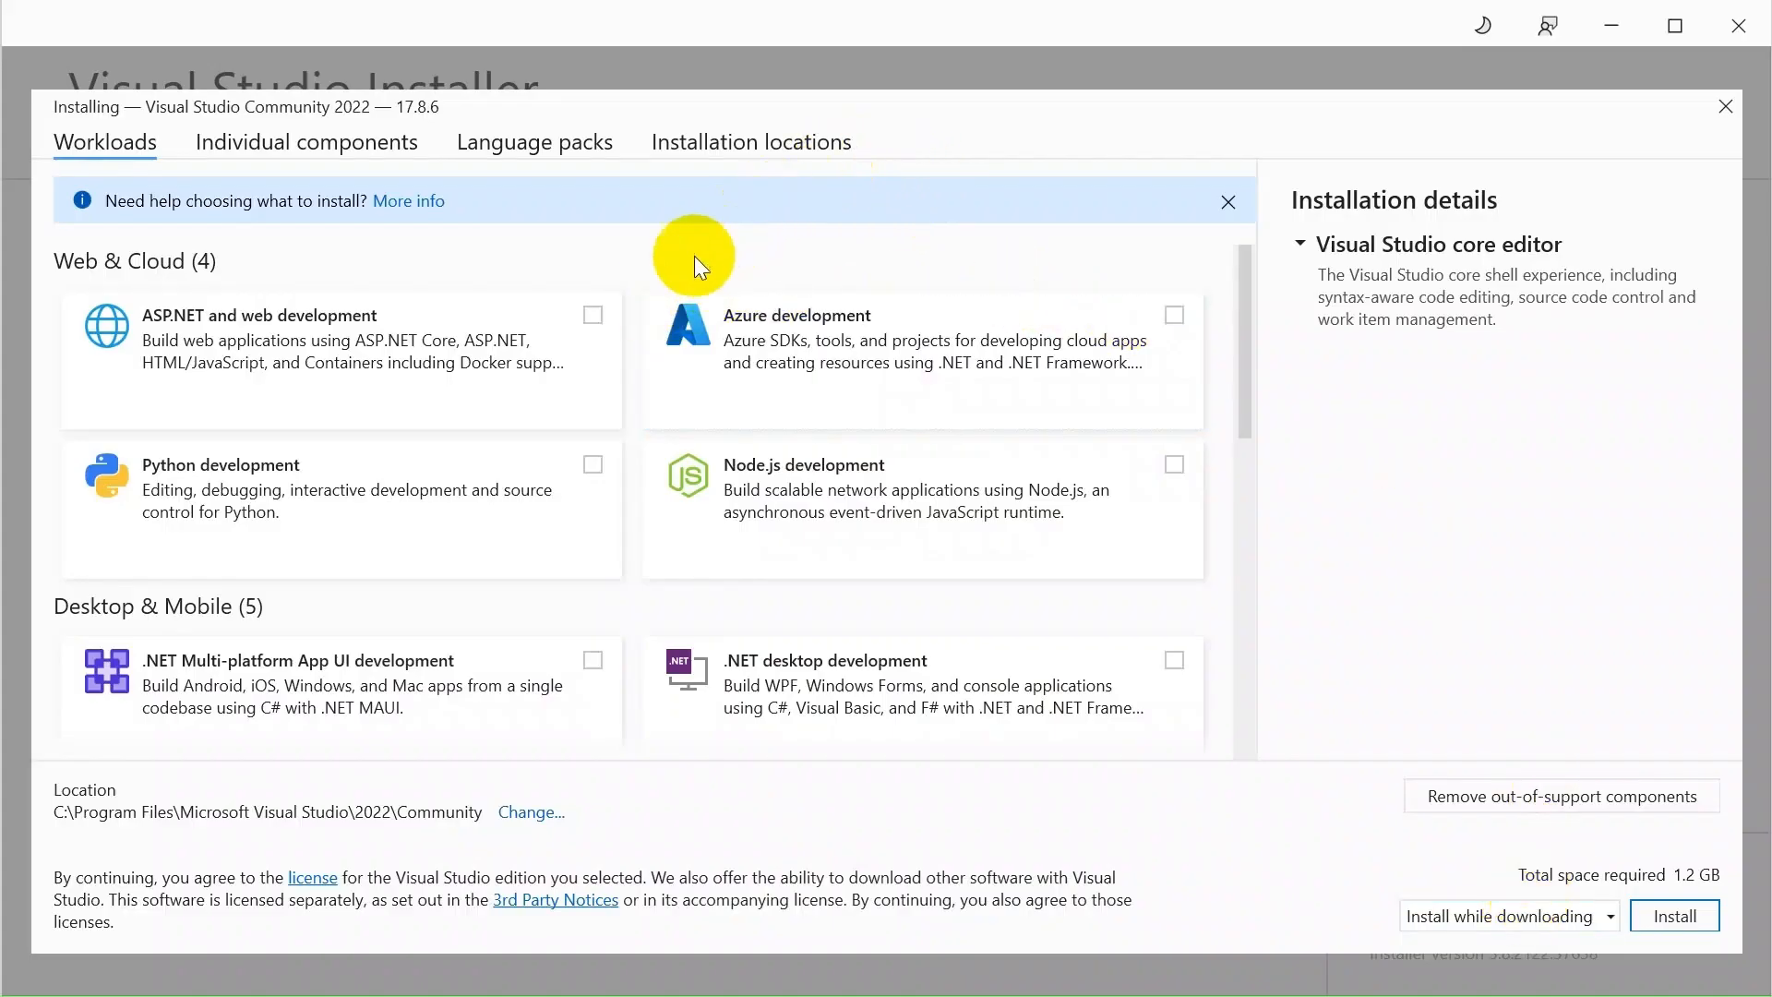
Step: Select the ASP.NET and web development workload and include its optional .NET Framework 4.8.1 development tools
click(593, 317)
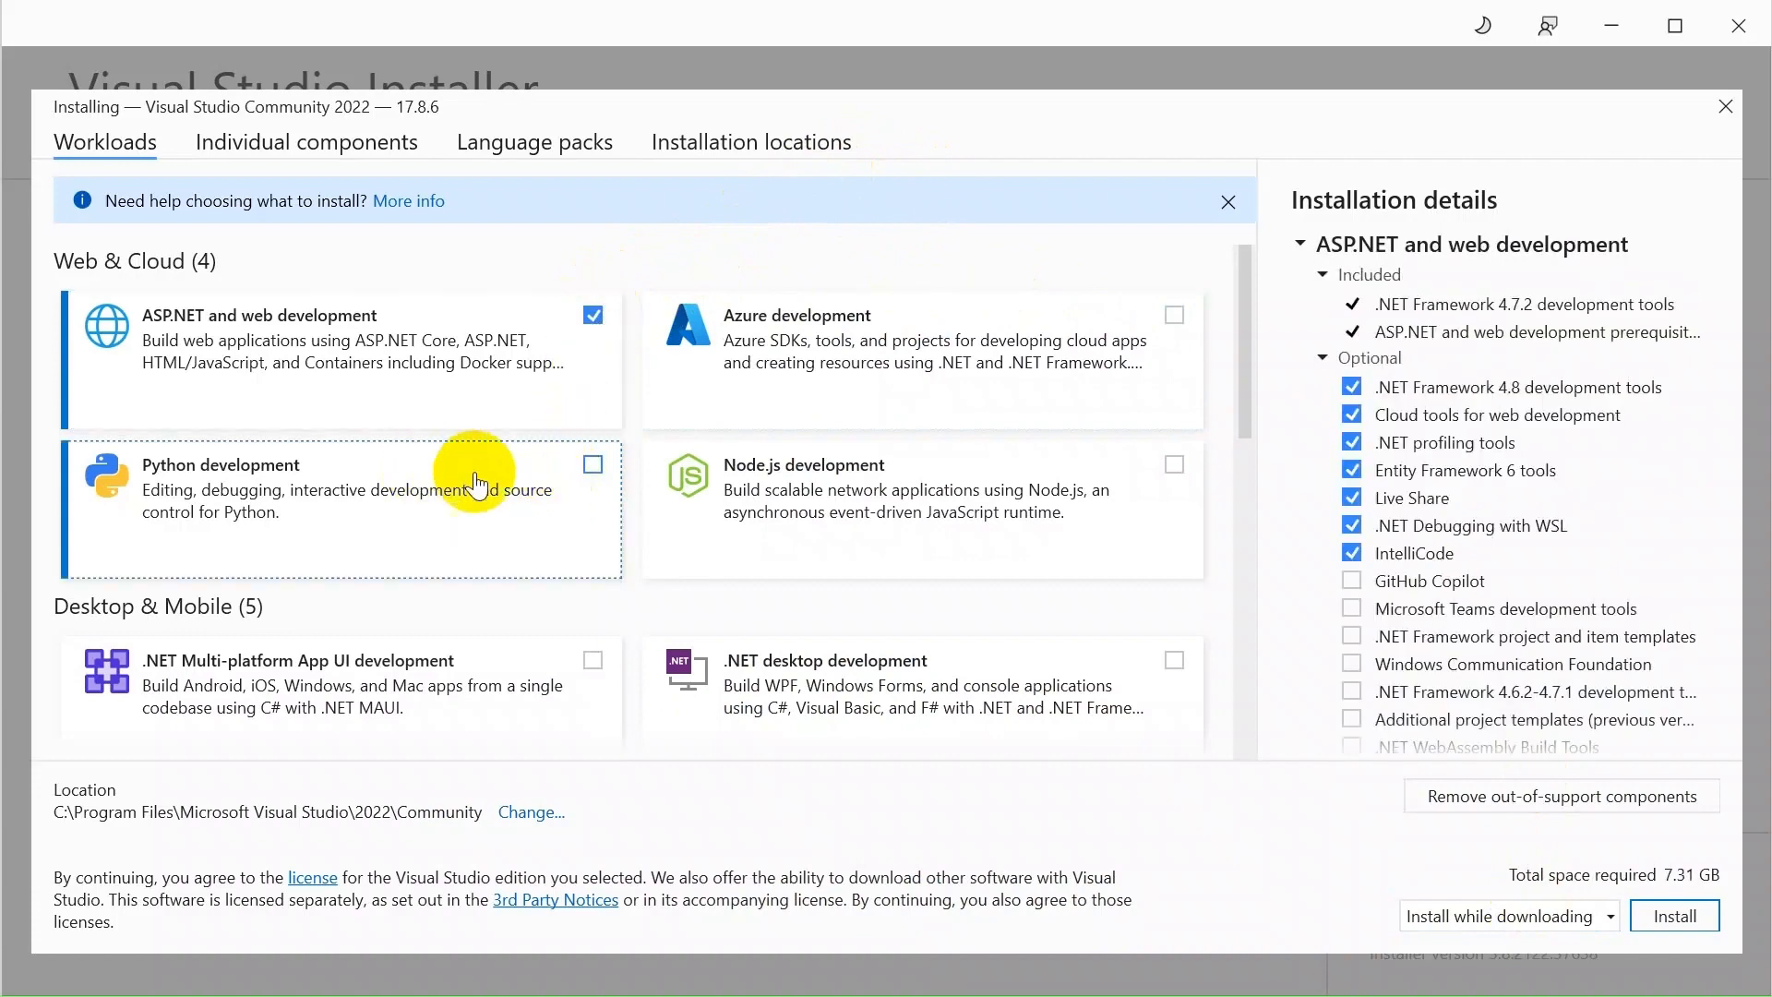
scroll(1028, 546, down, 2)
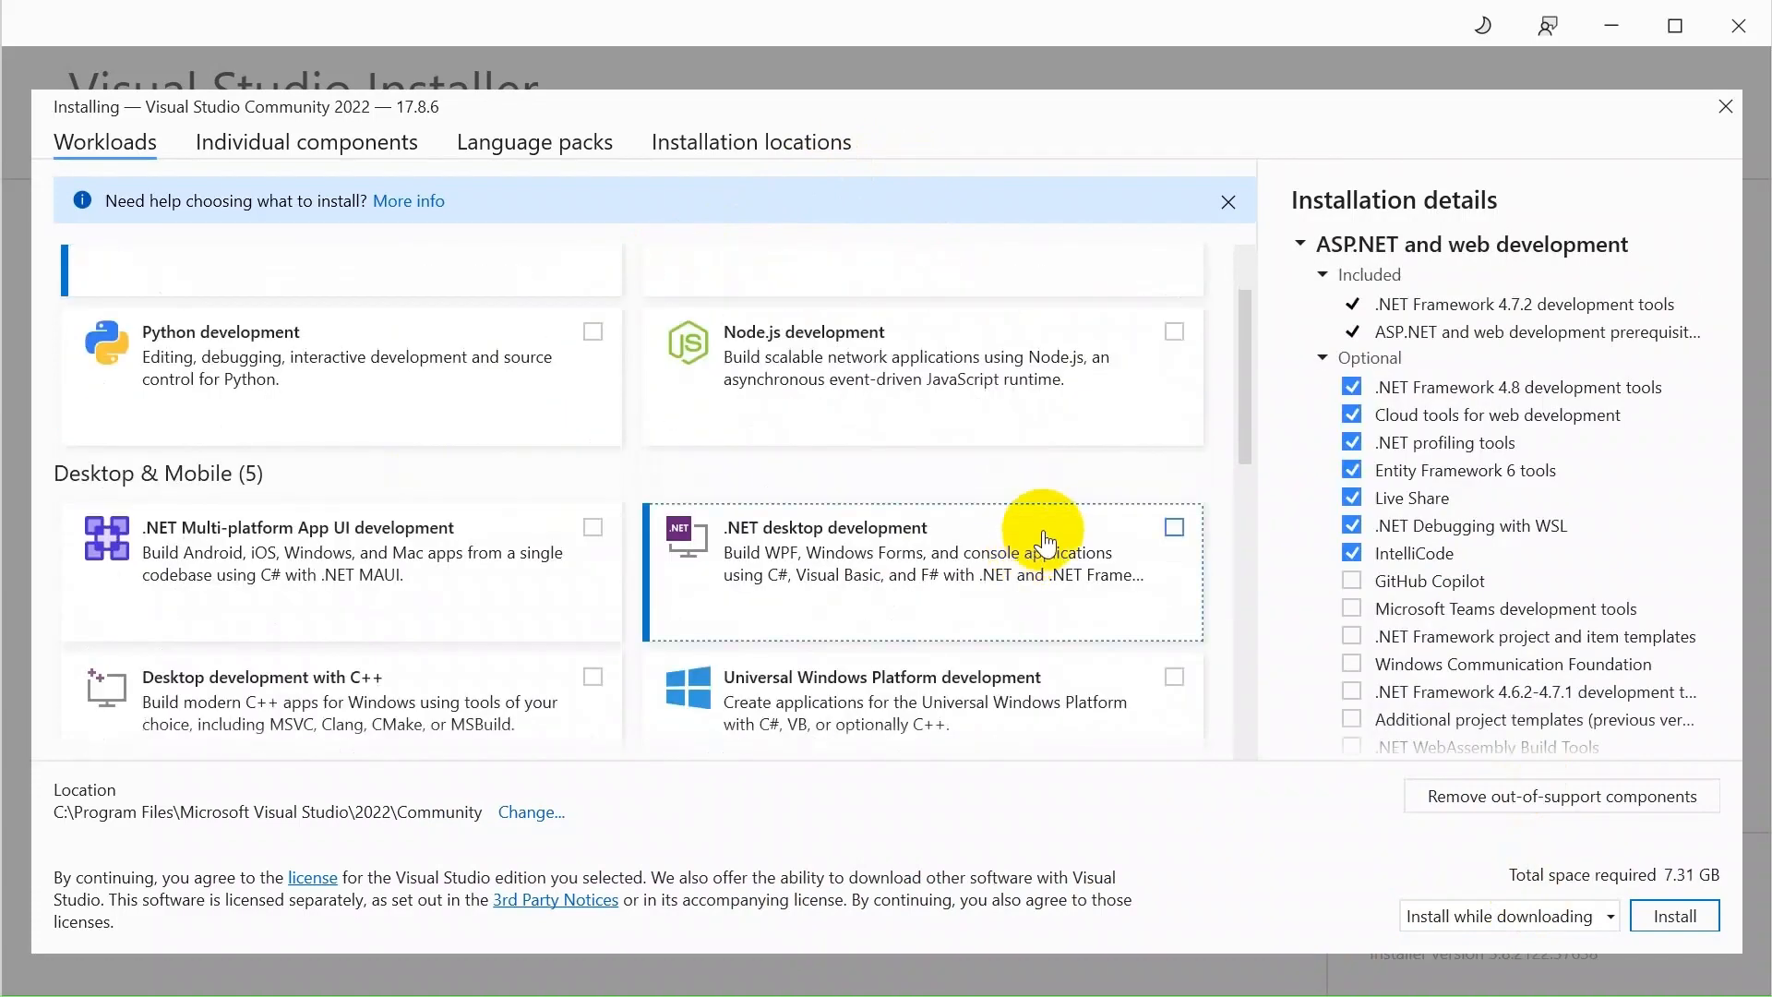
scroll(1464, 474, down, 2)
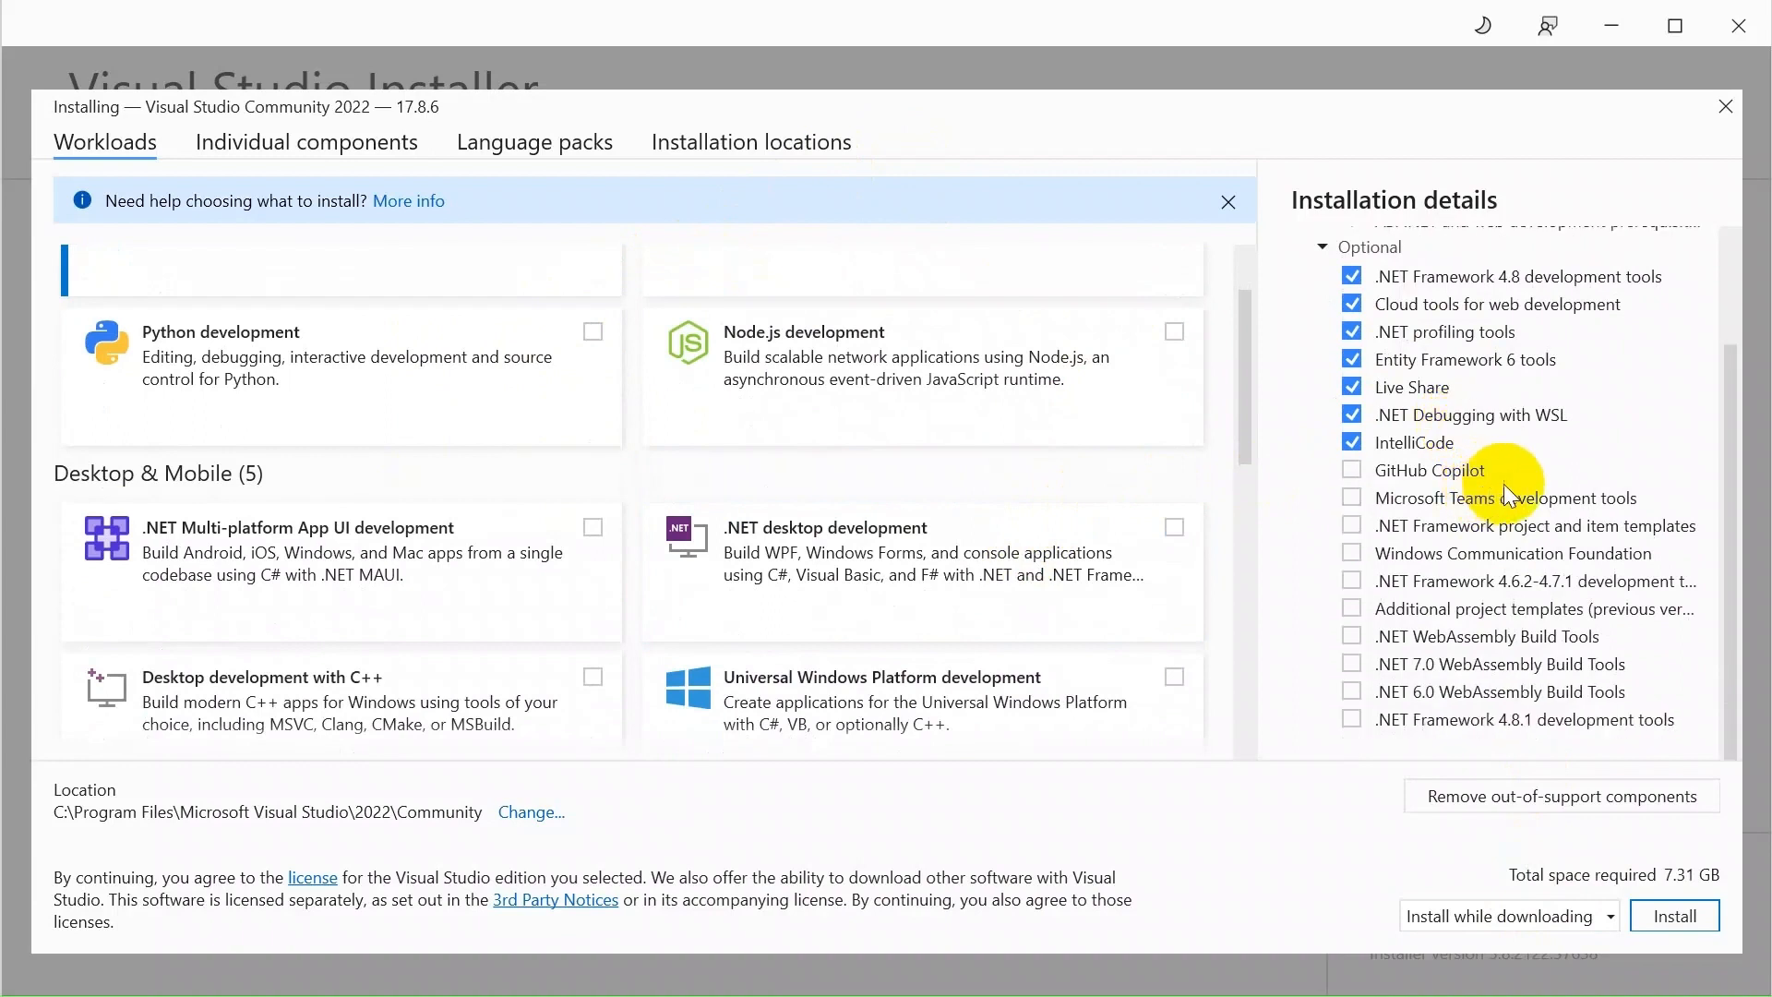
click(1453, 722)
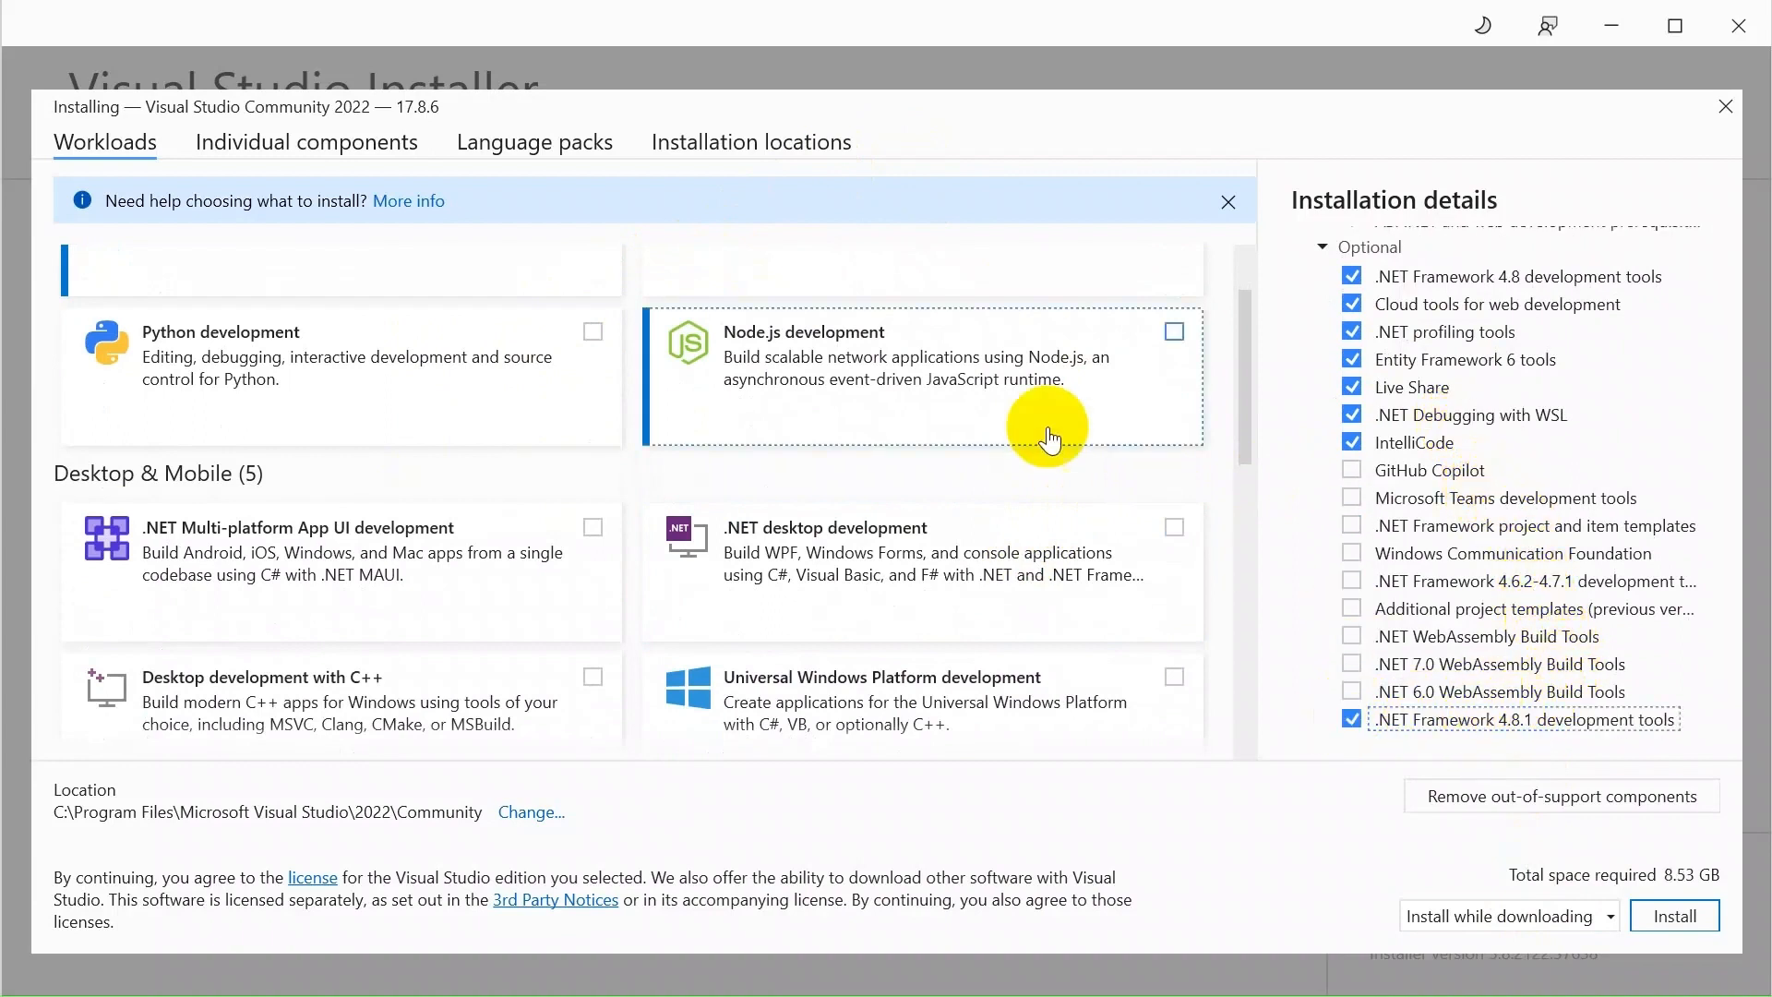
Step: Add the Universal Windows Platform development and .NET desktop development workloads to the installation
scroll(929, 434, down, 2)
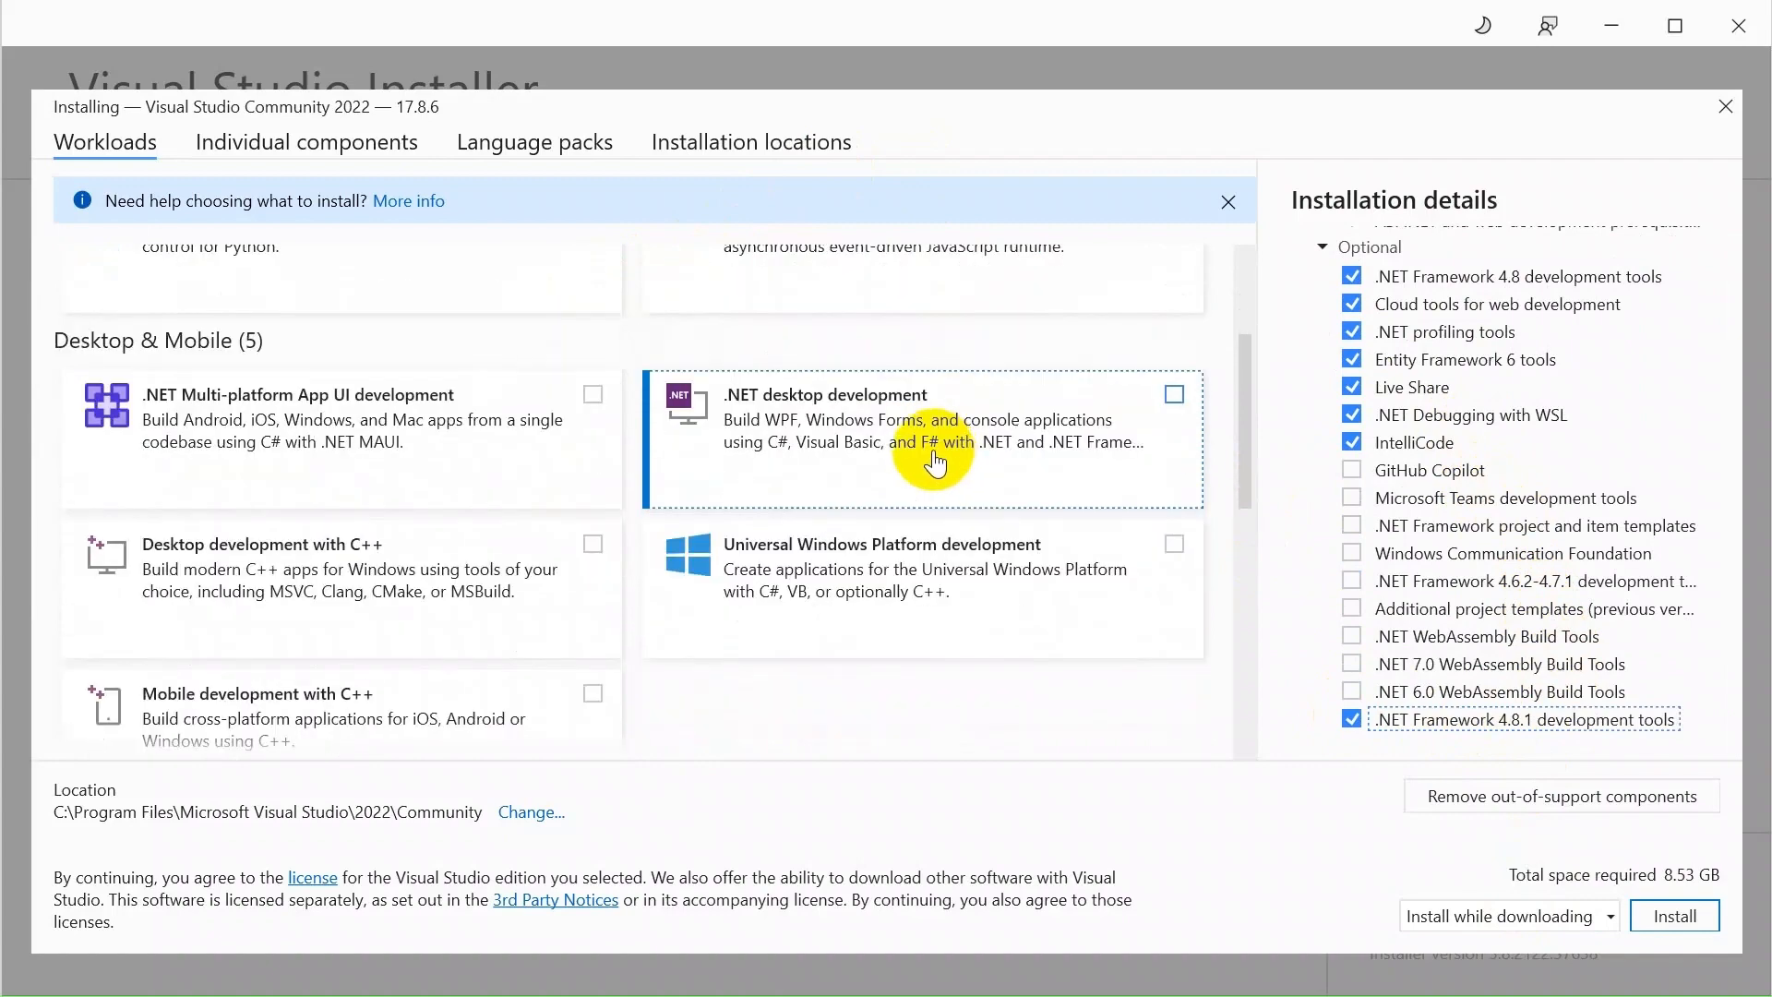
click(1173, 546)
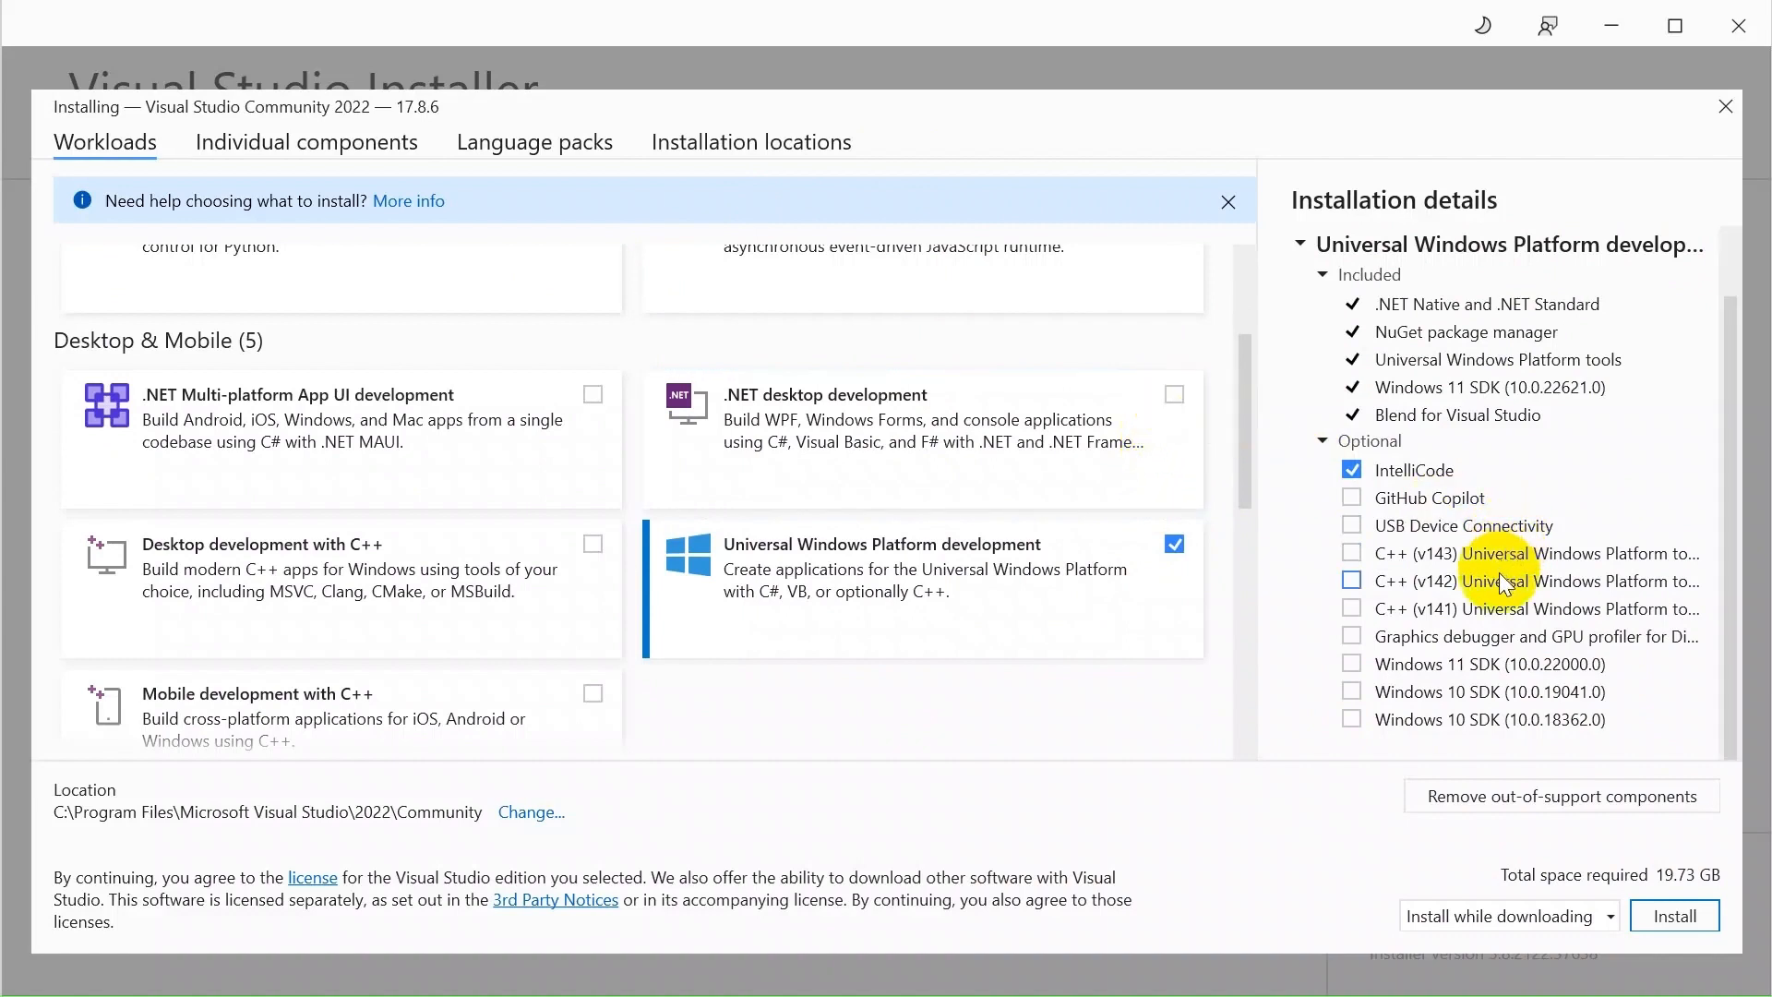
click(1173, 396)
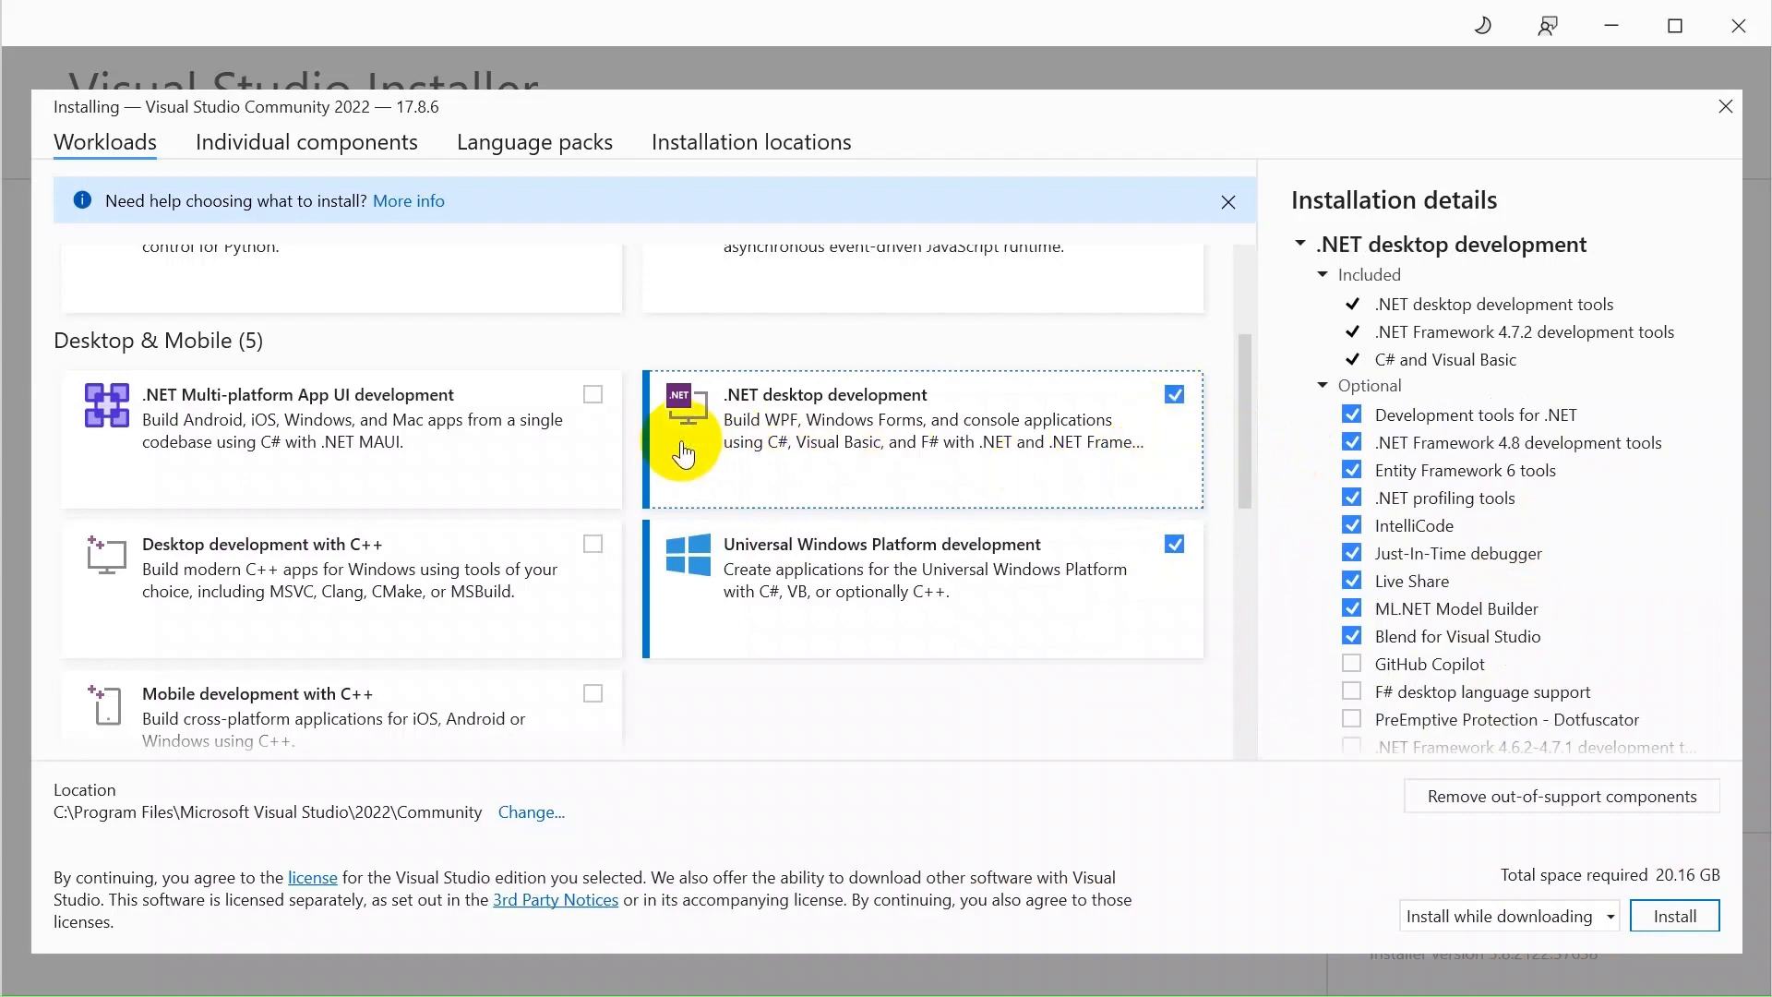
Step: Add the Data storage and processing workload from the Other Toolsets group
scroll(693, 524, down, 3)
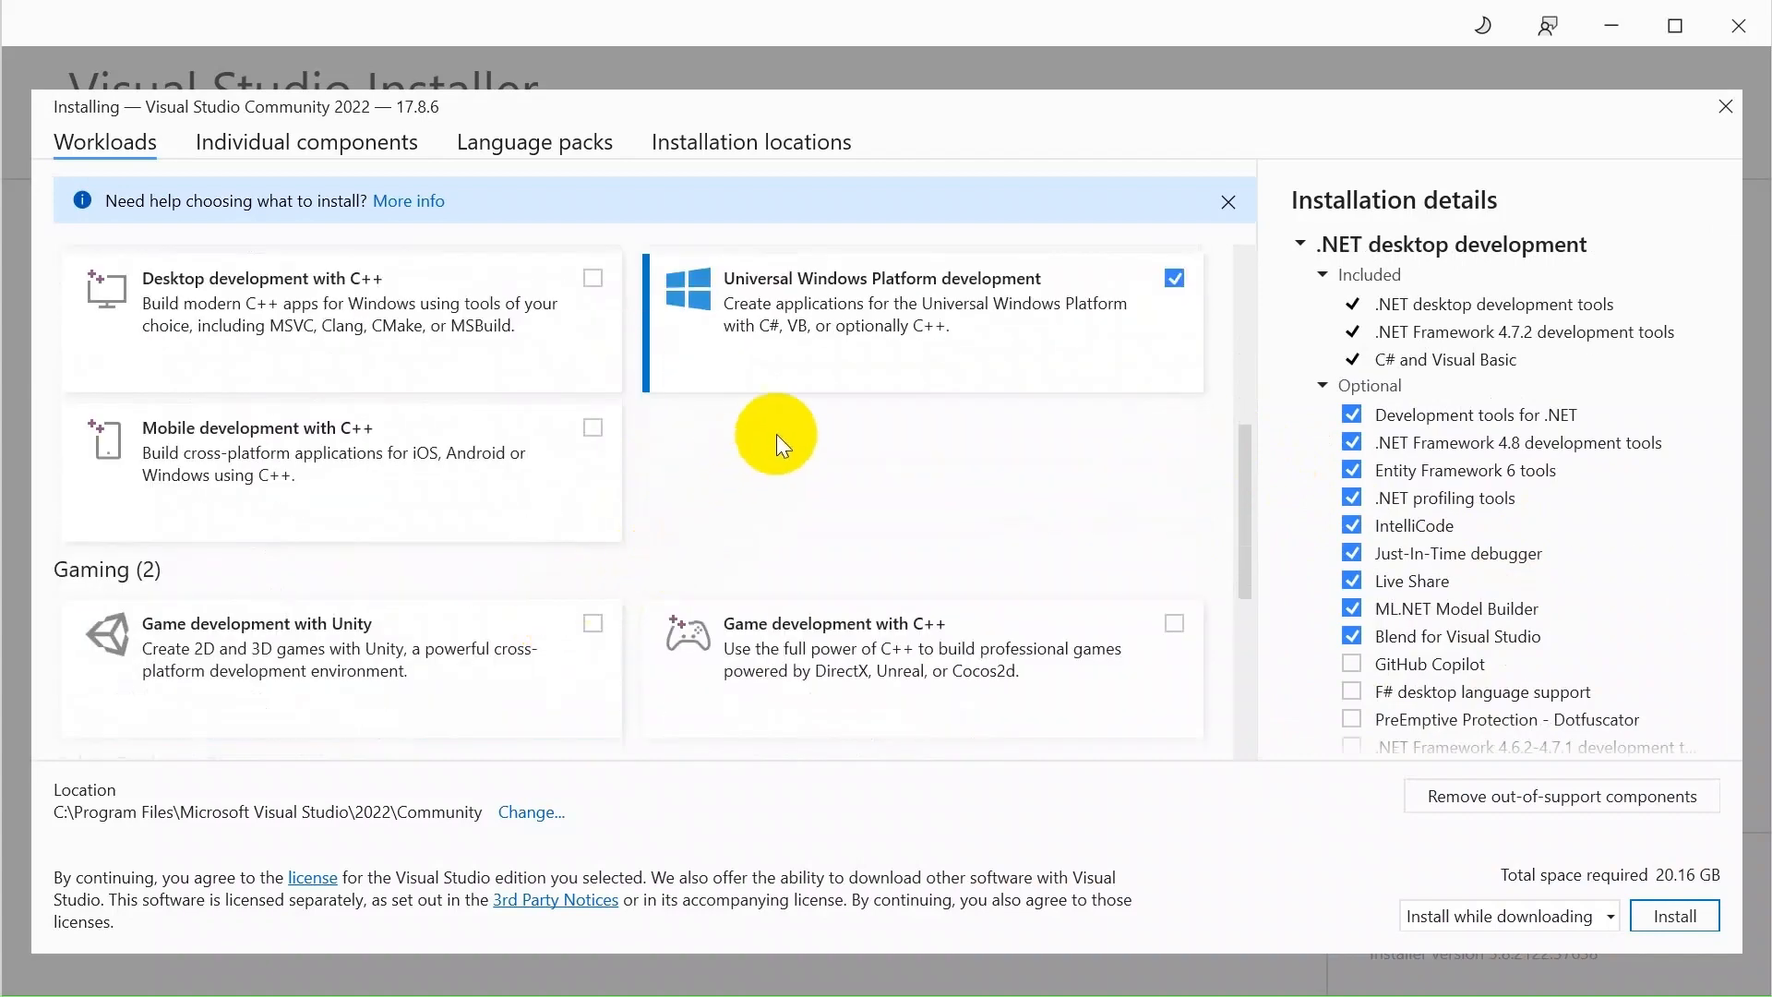
scroll(967, 472, down, 3)
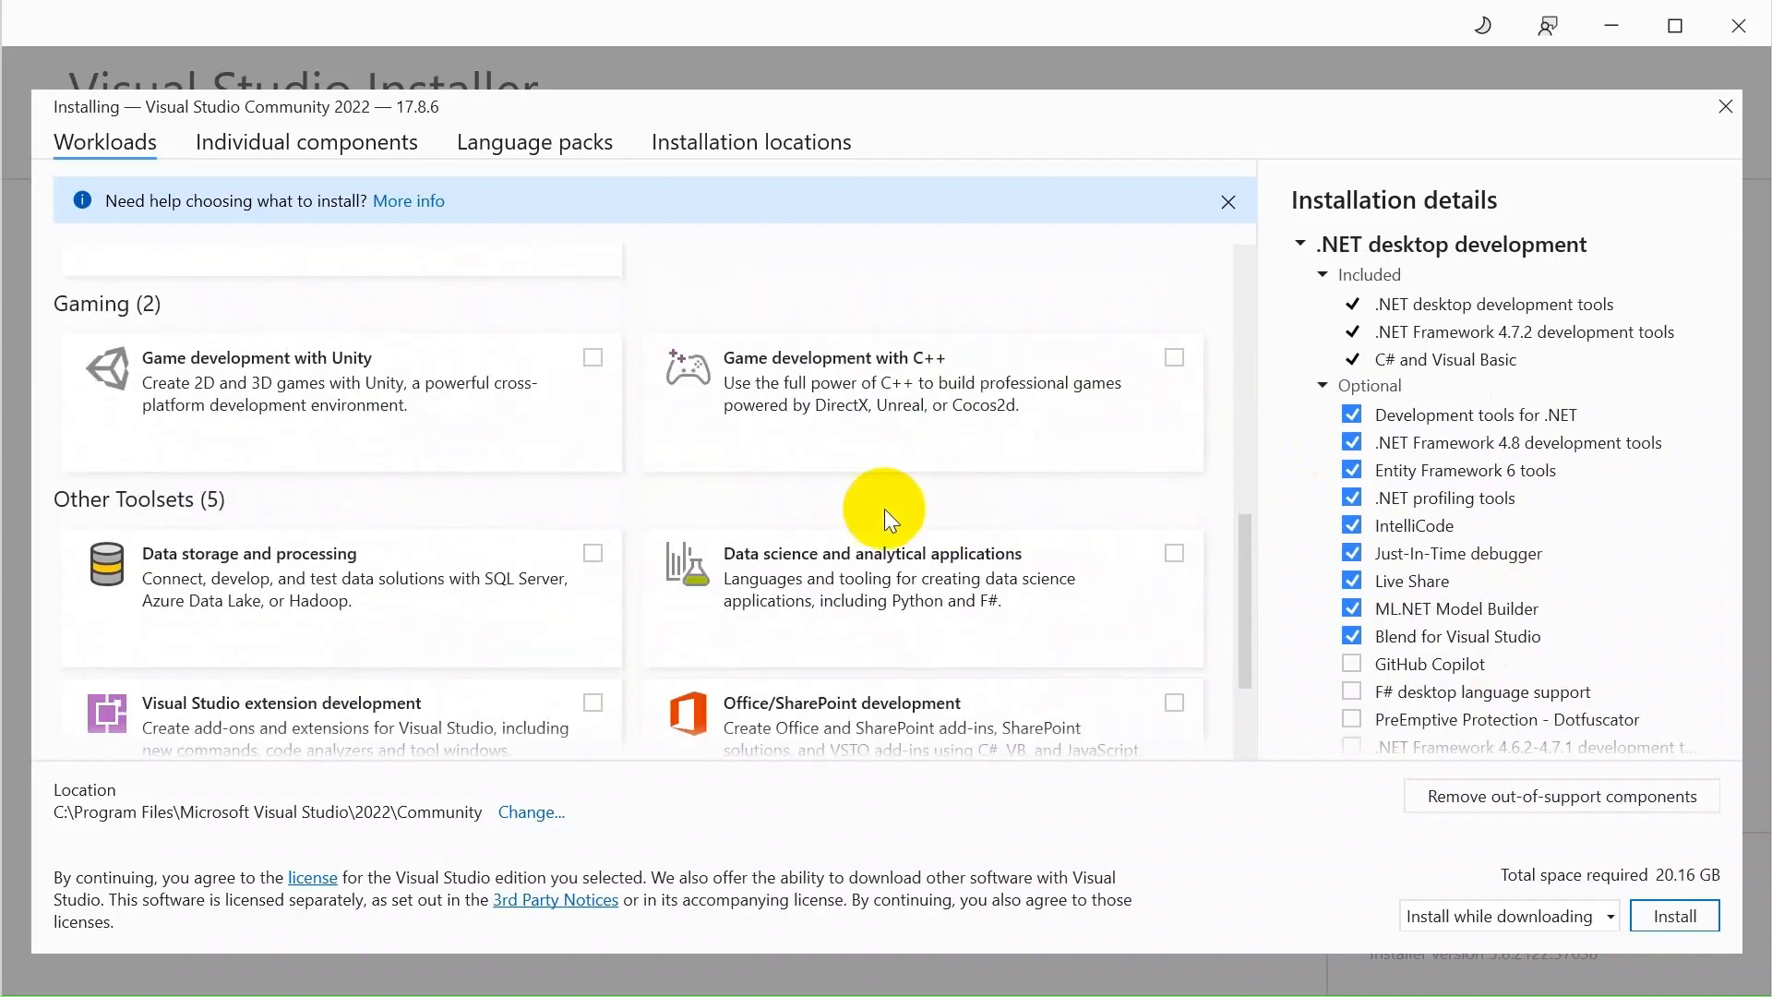
scroll(384, 566, down, 1)
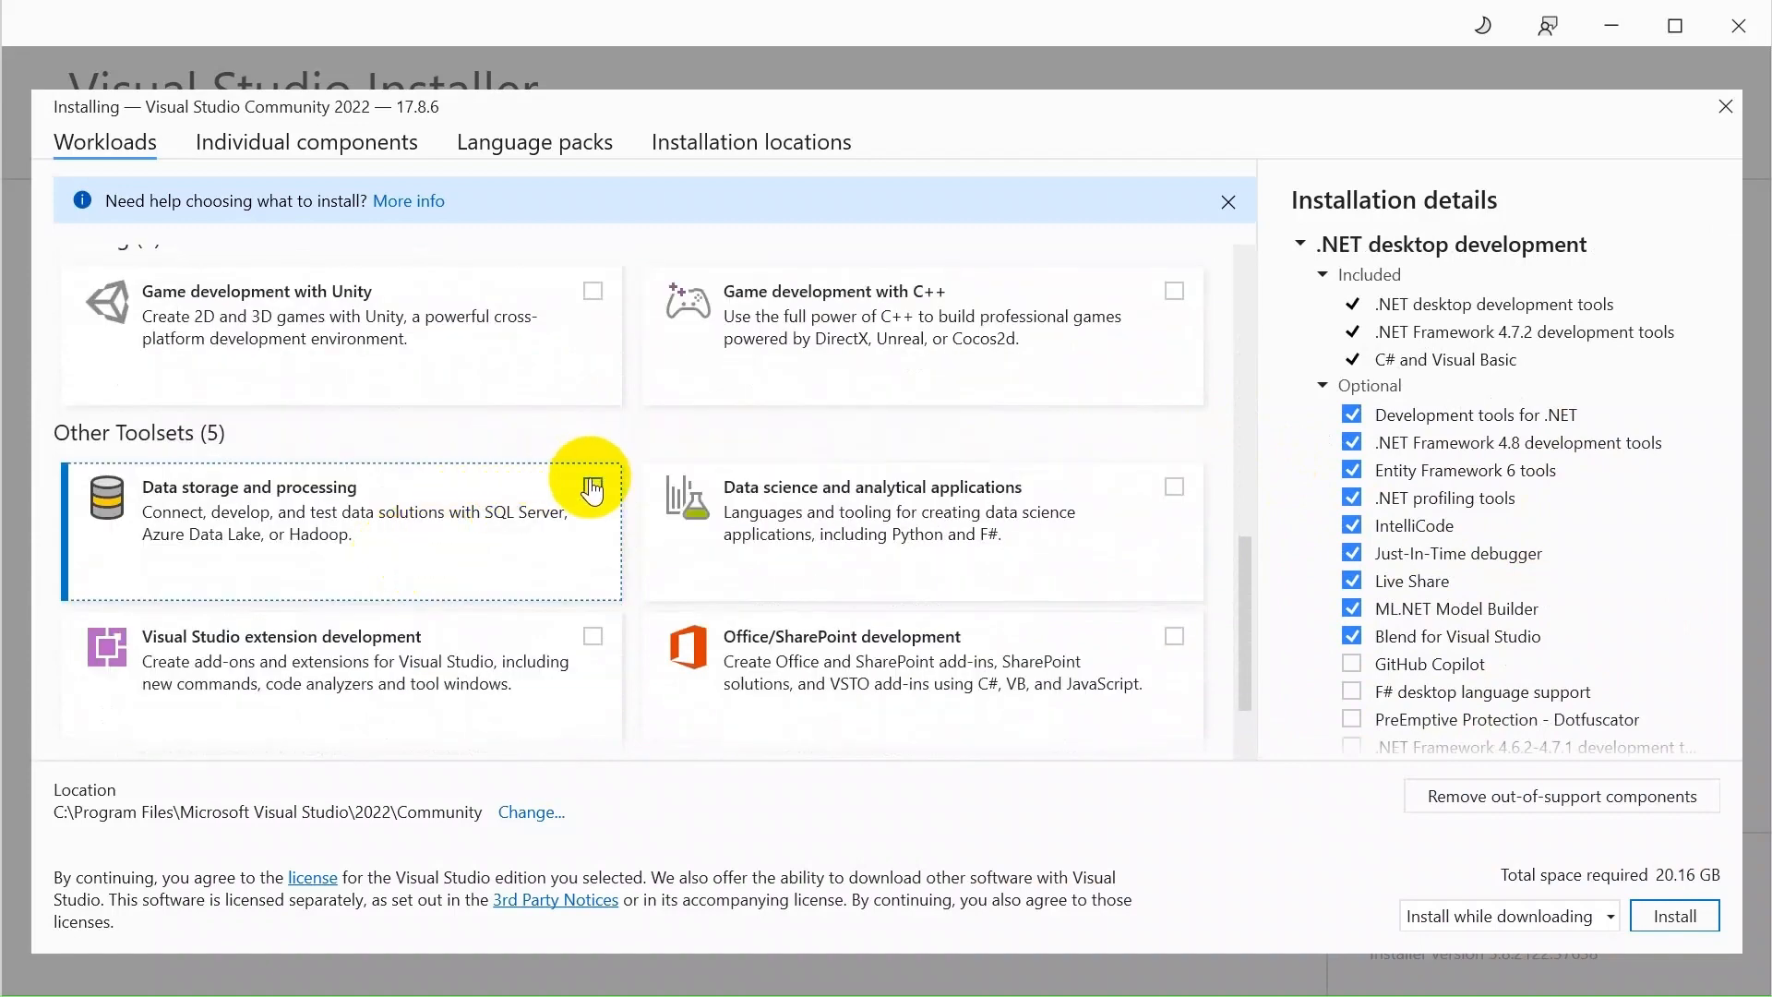
click(591, 487)
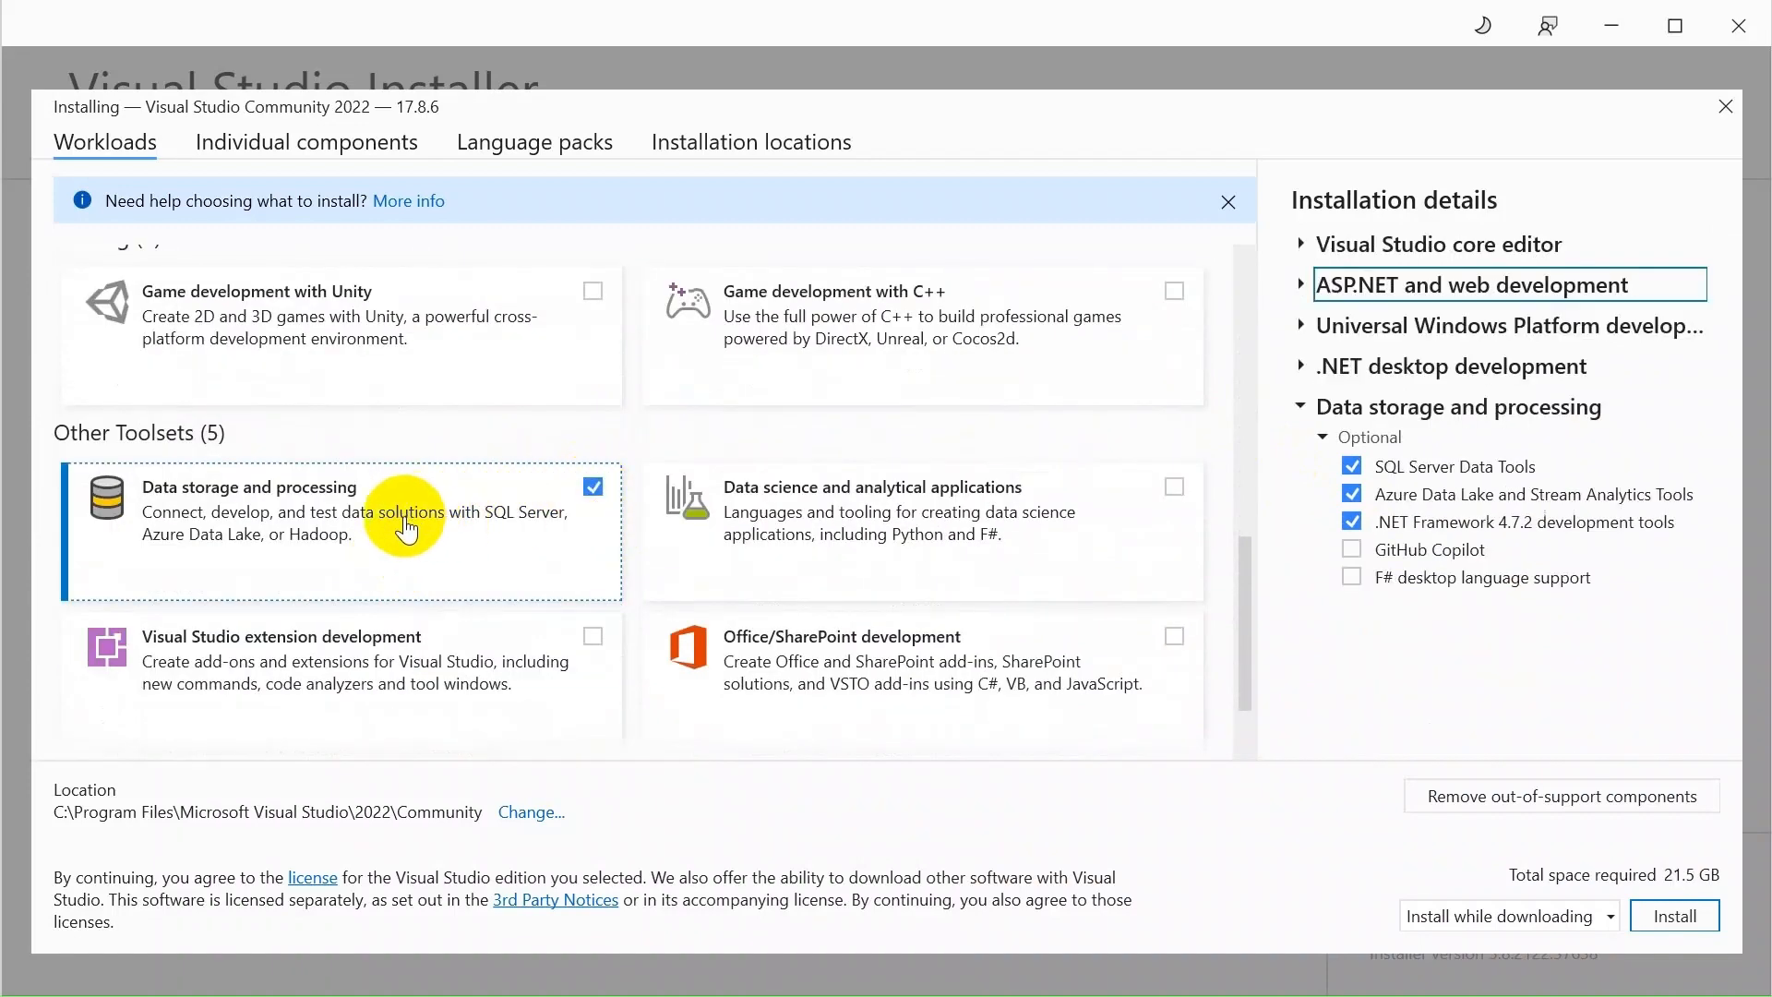
Step: Review the workload selection, install Visual Studio Community 2022 and dismiss the completion notice
scroll(406, 530, down, 2)
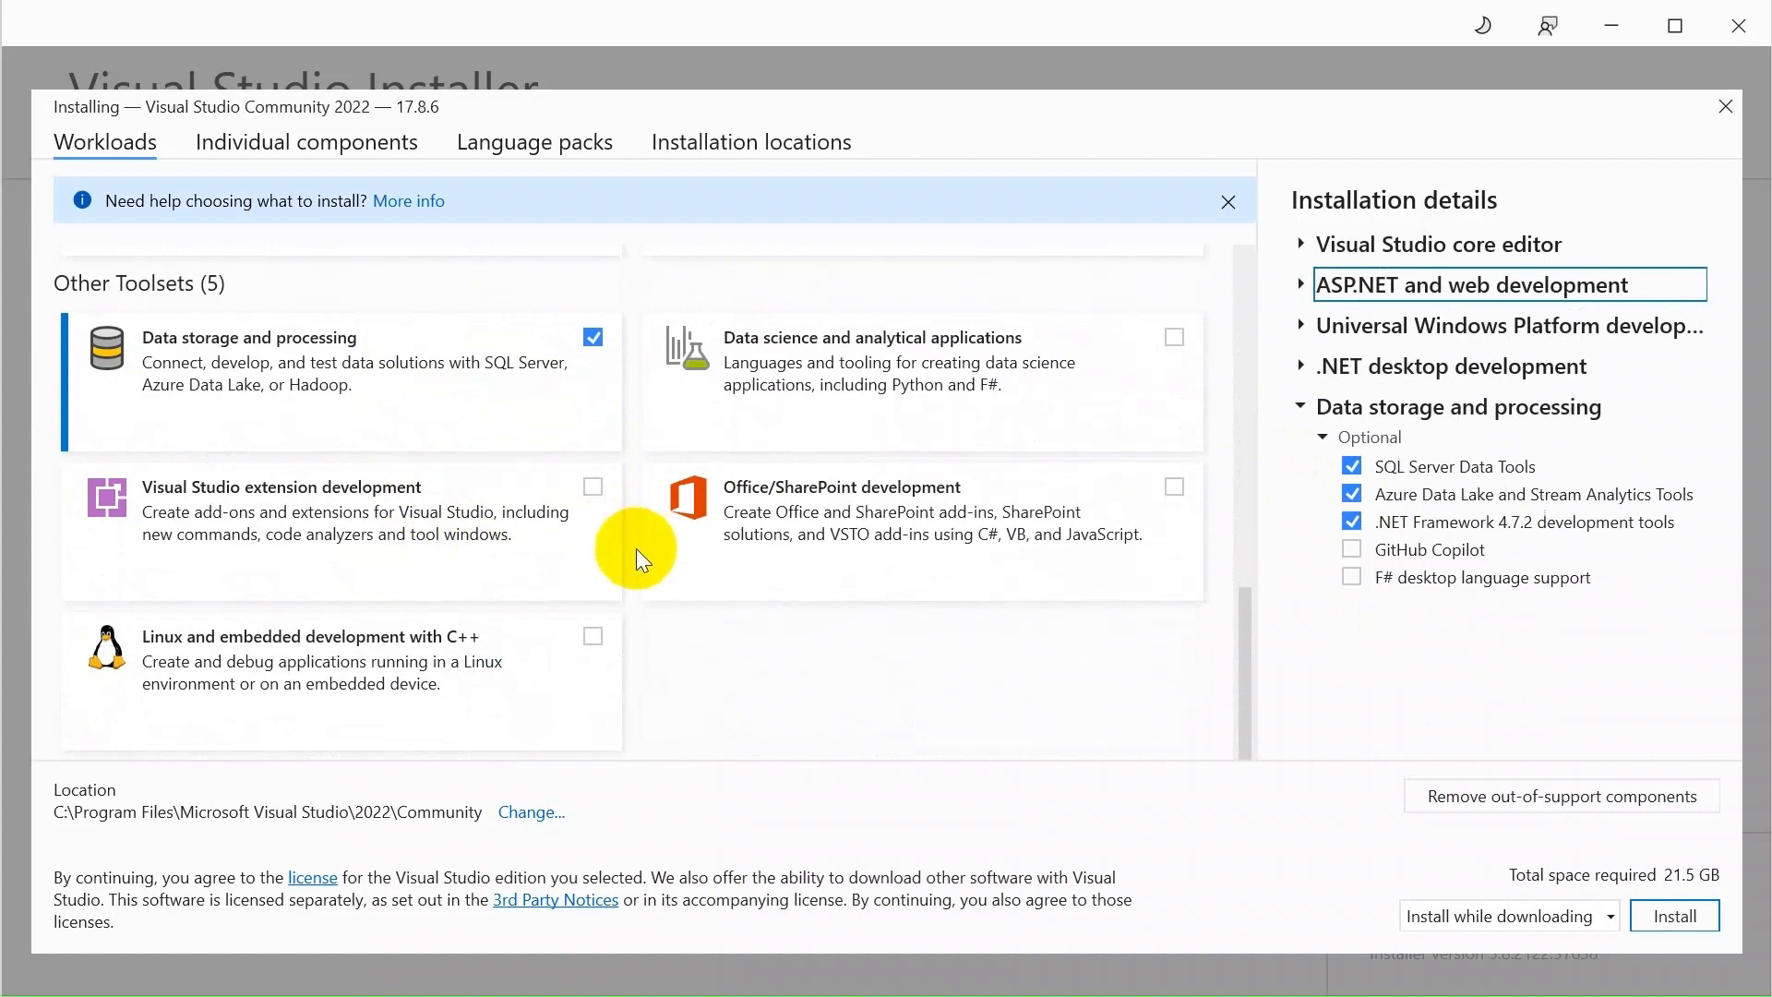
scroll(727, 620, up, 12)
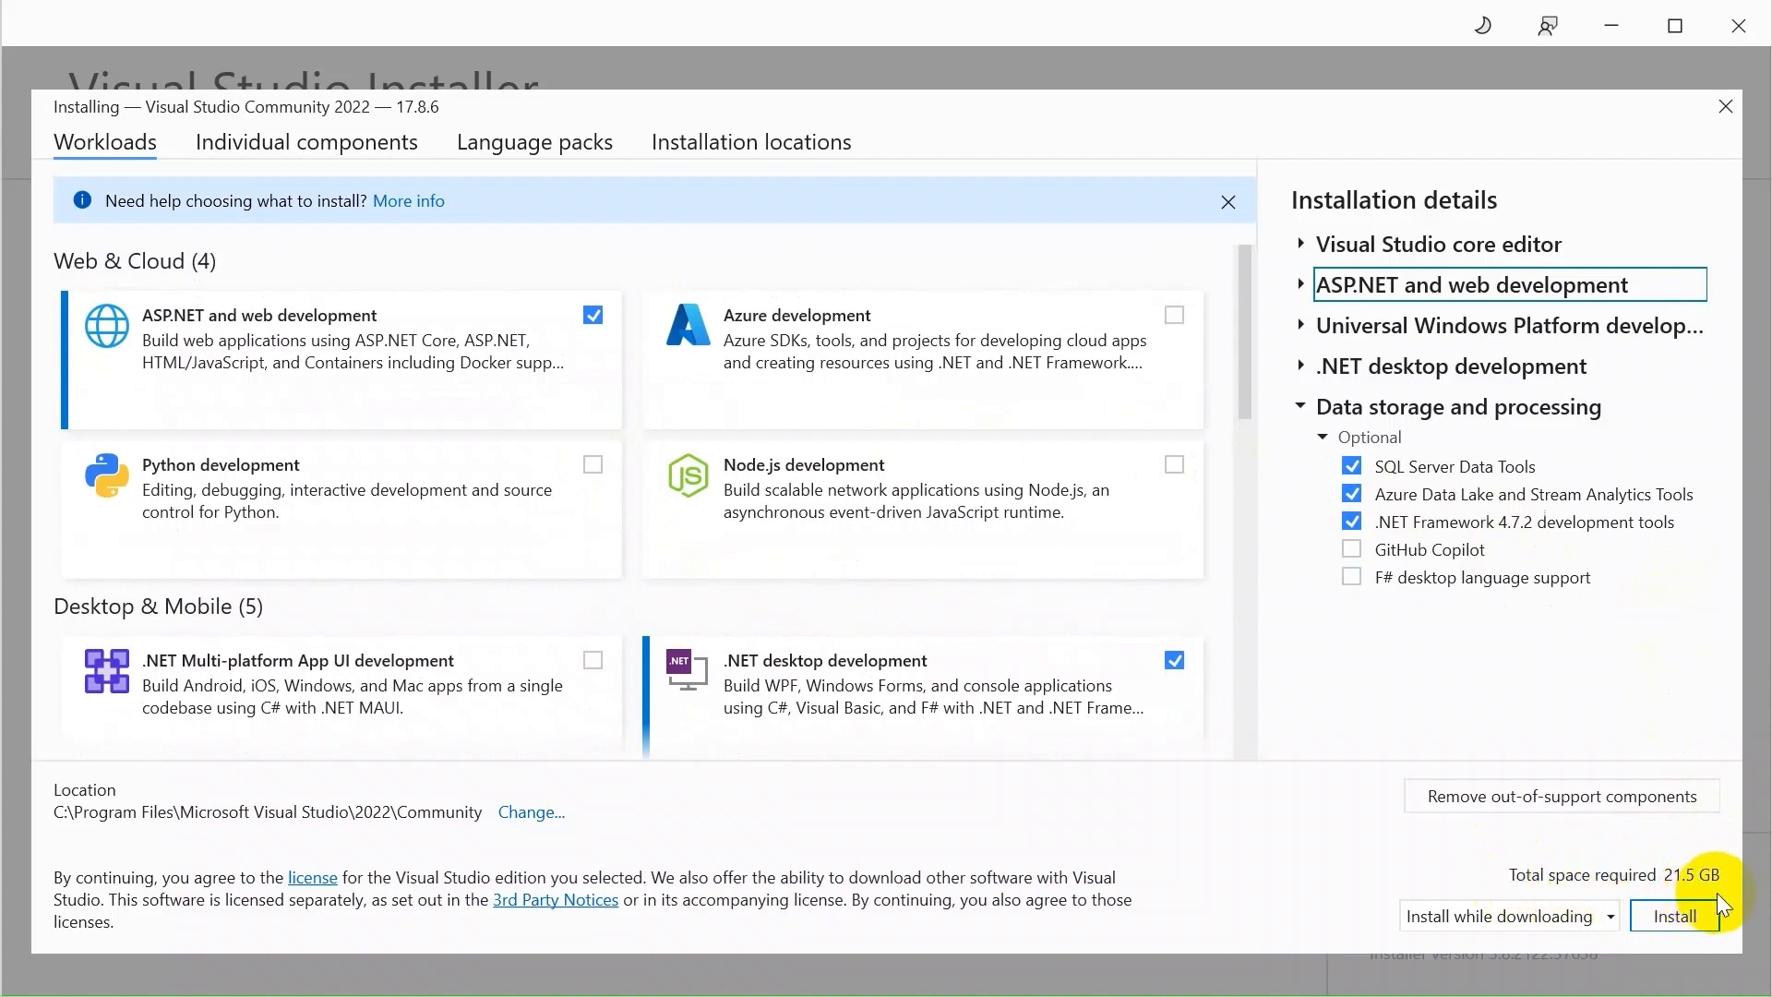
click(1663, 915)
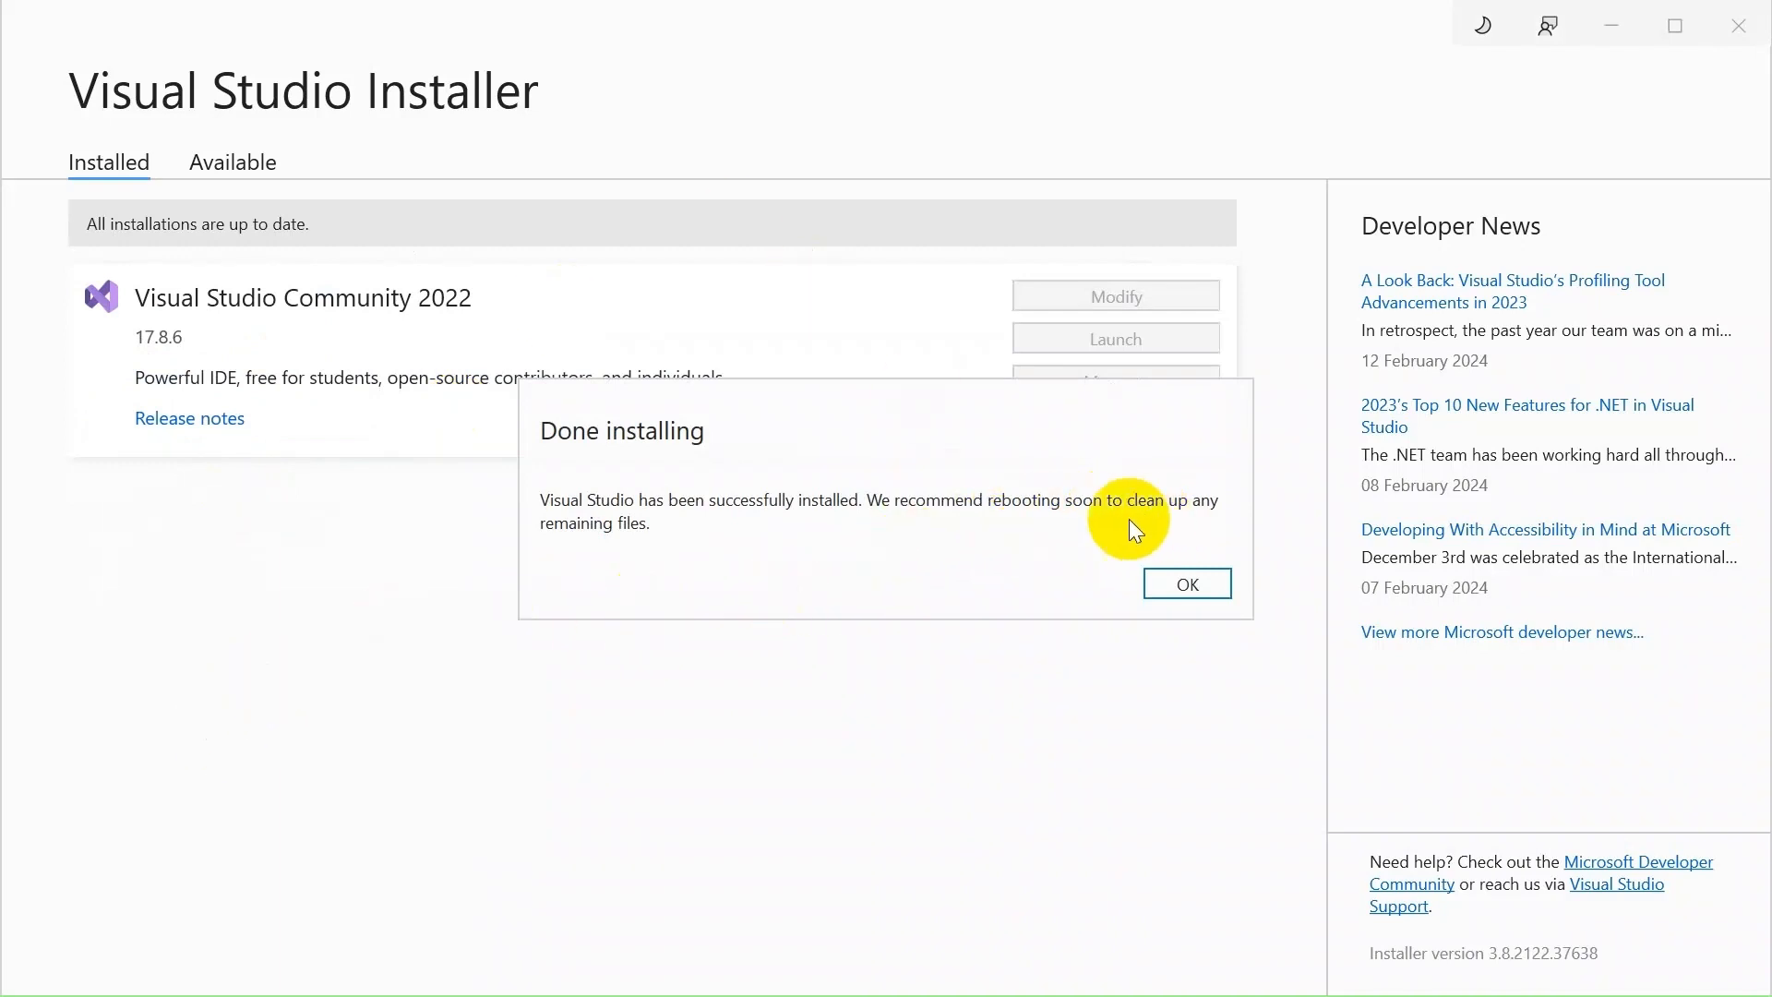
click(1191, 588)
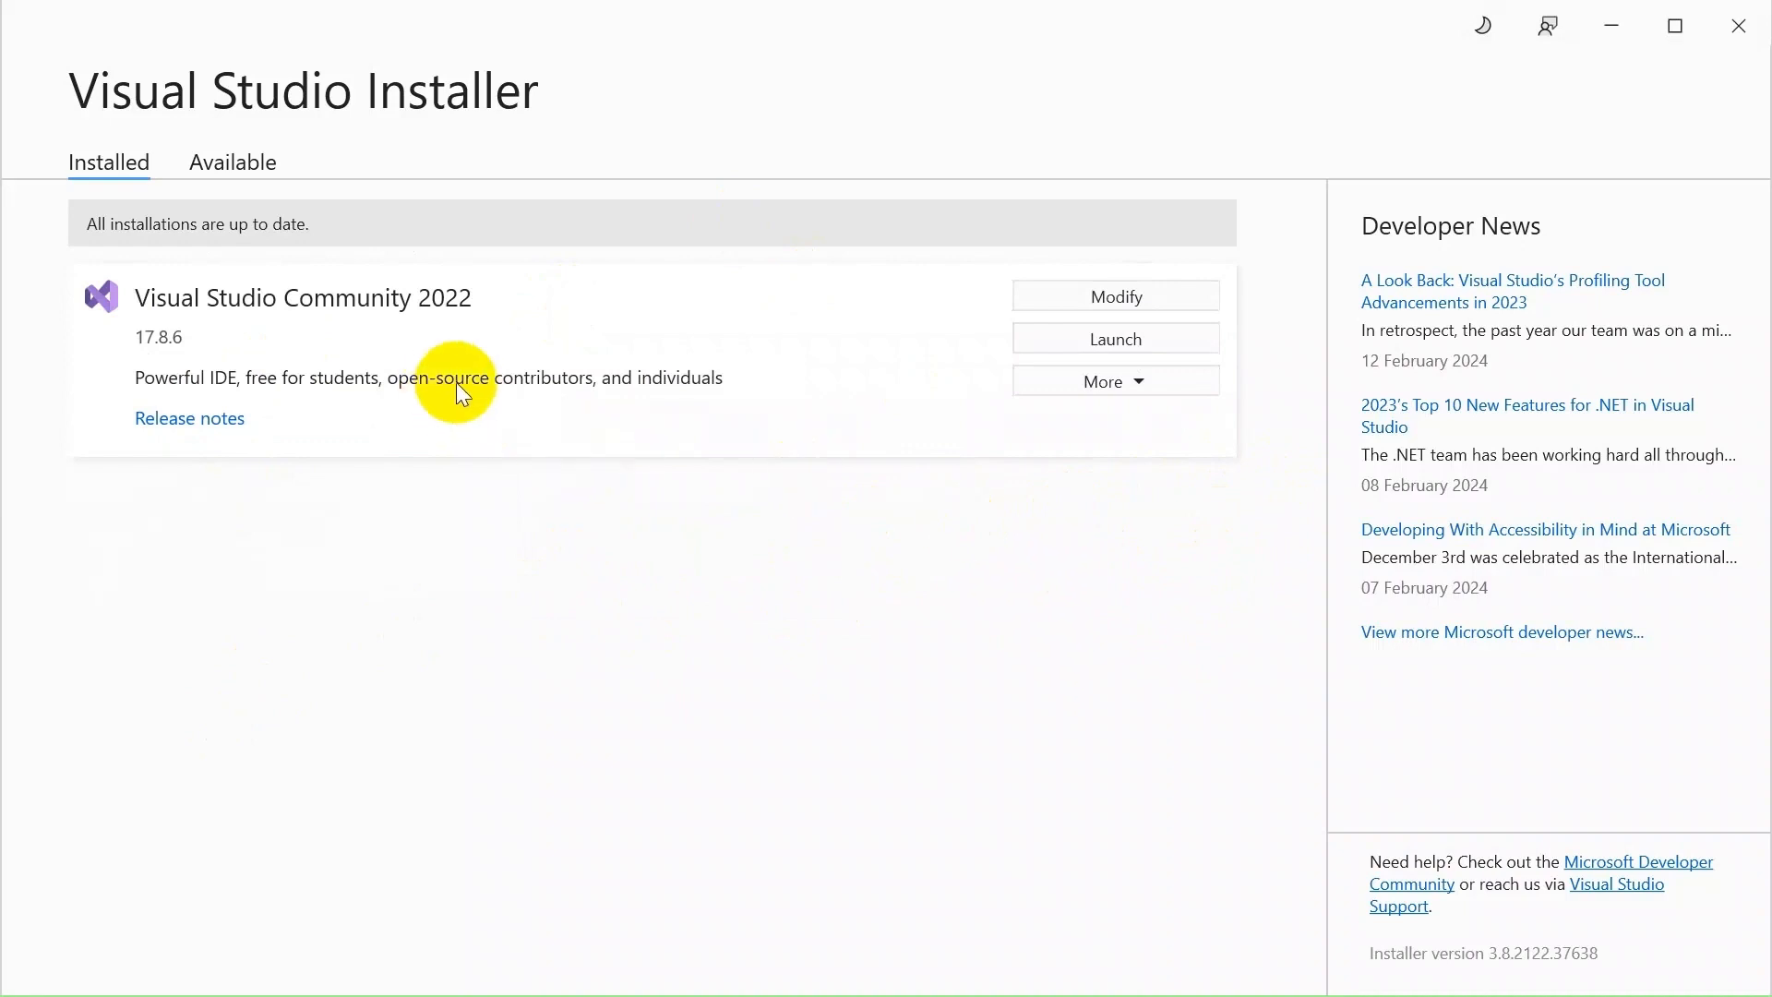
Step: Launch Visual Studio Community 2022 with General development settings and the Dark color theme
click(1097, 339)
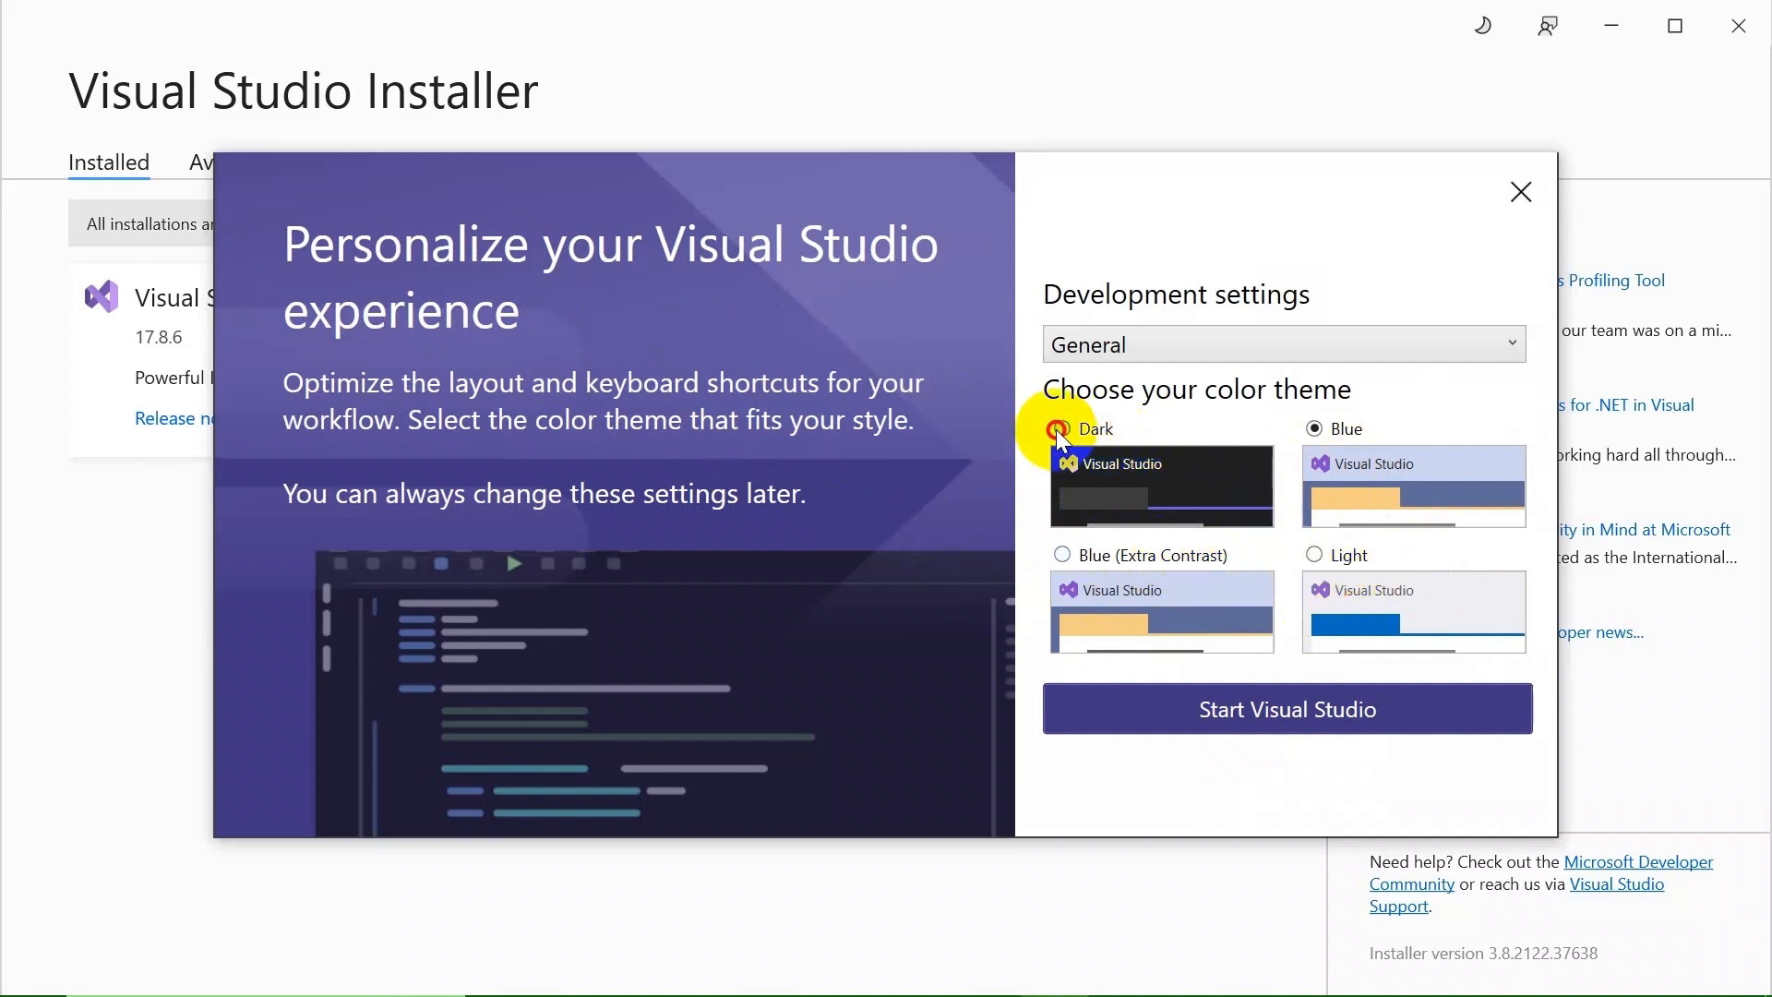
click(1186, 350)
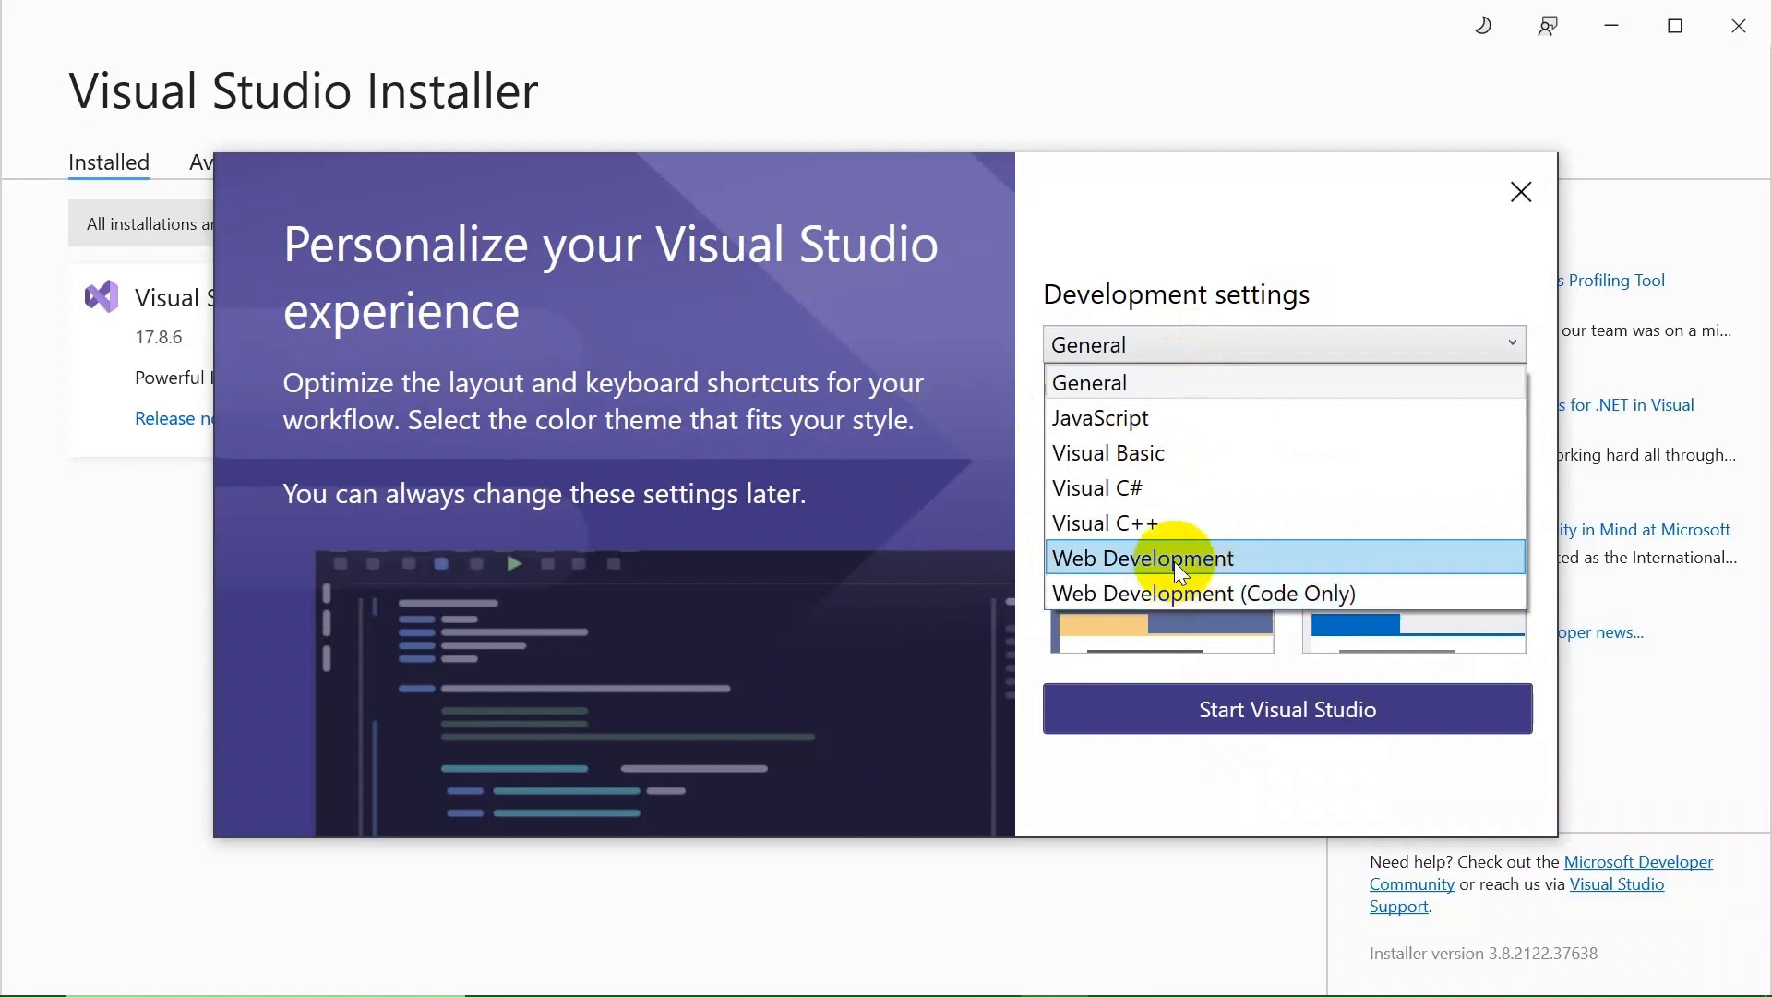
click(1116, 395)
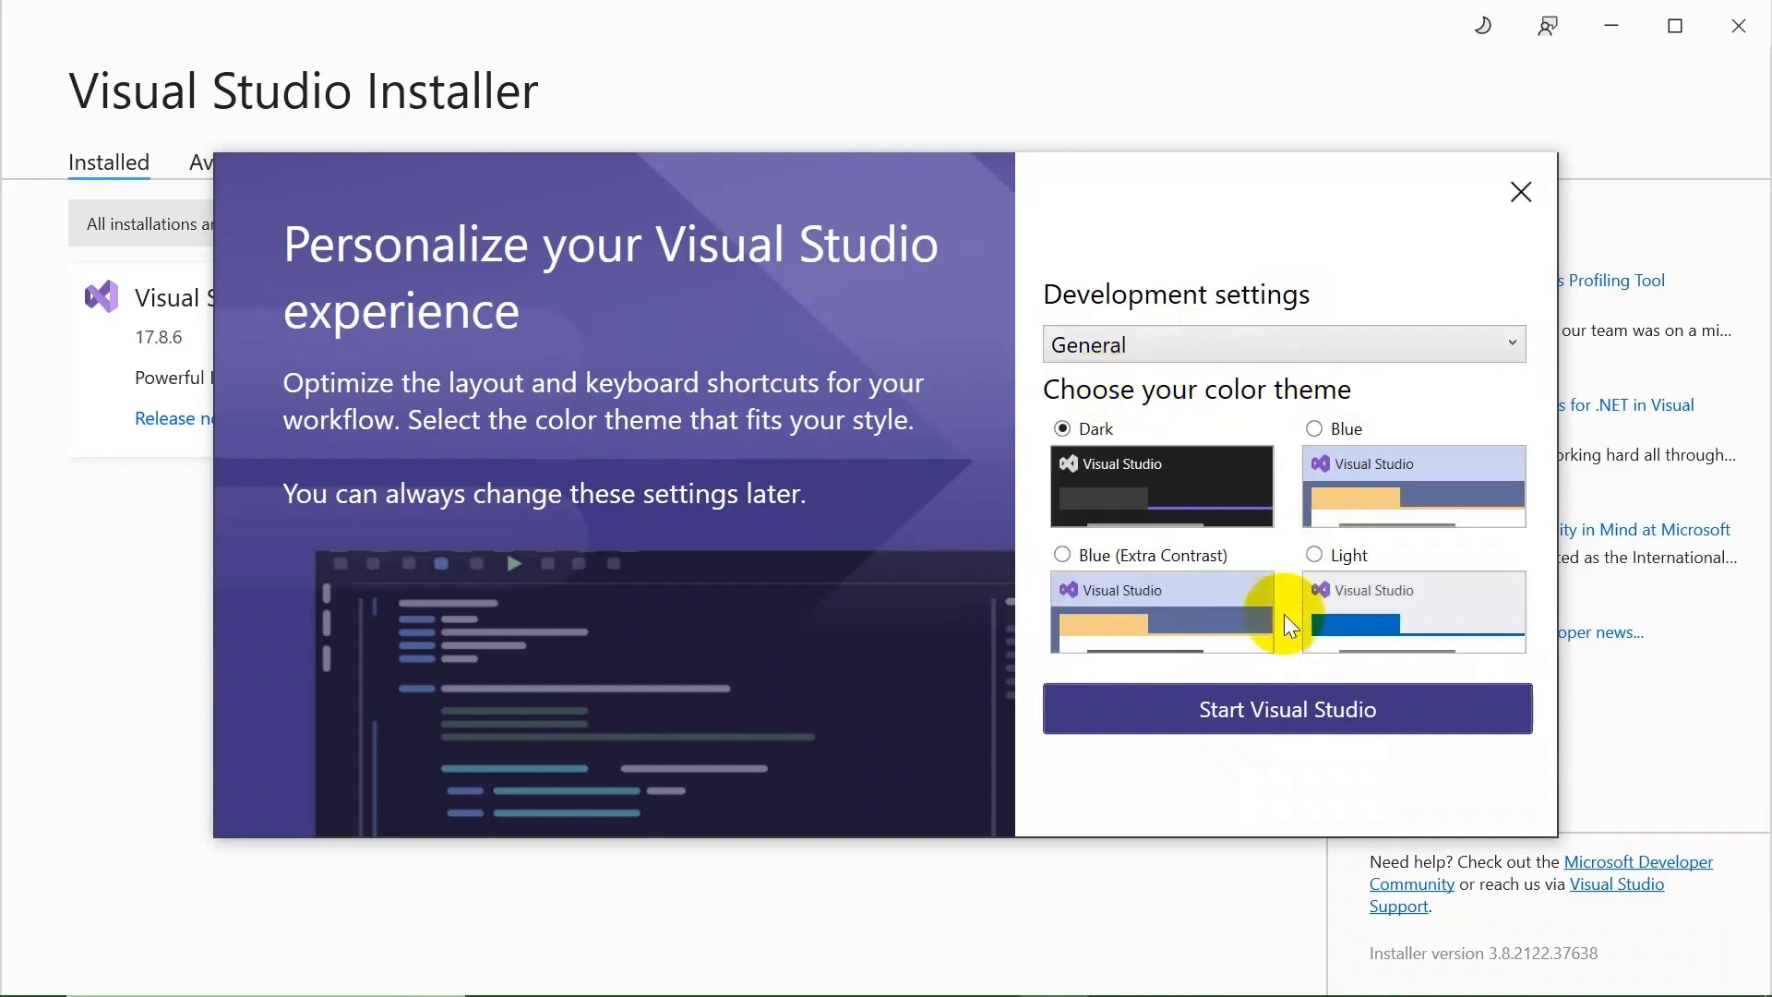
click(1268, 707)
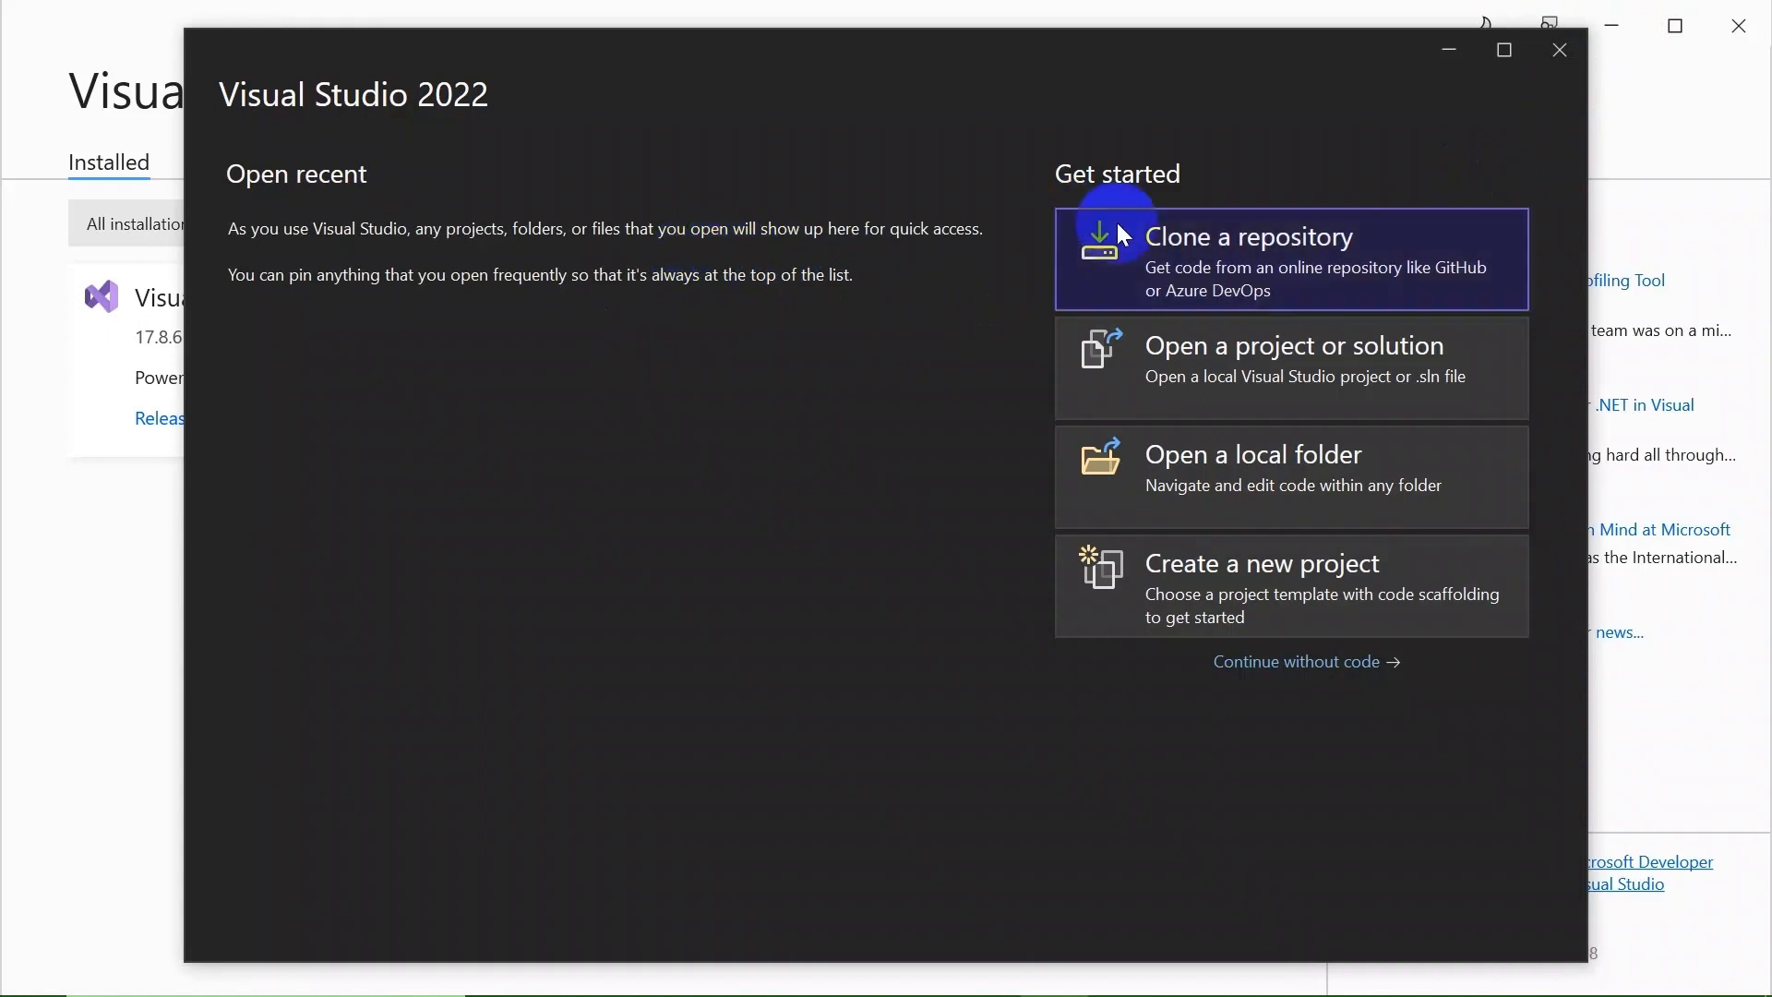
Step: Start a new project from the C# Console App template after browsing the available templates
click(1203, 553)
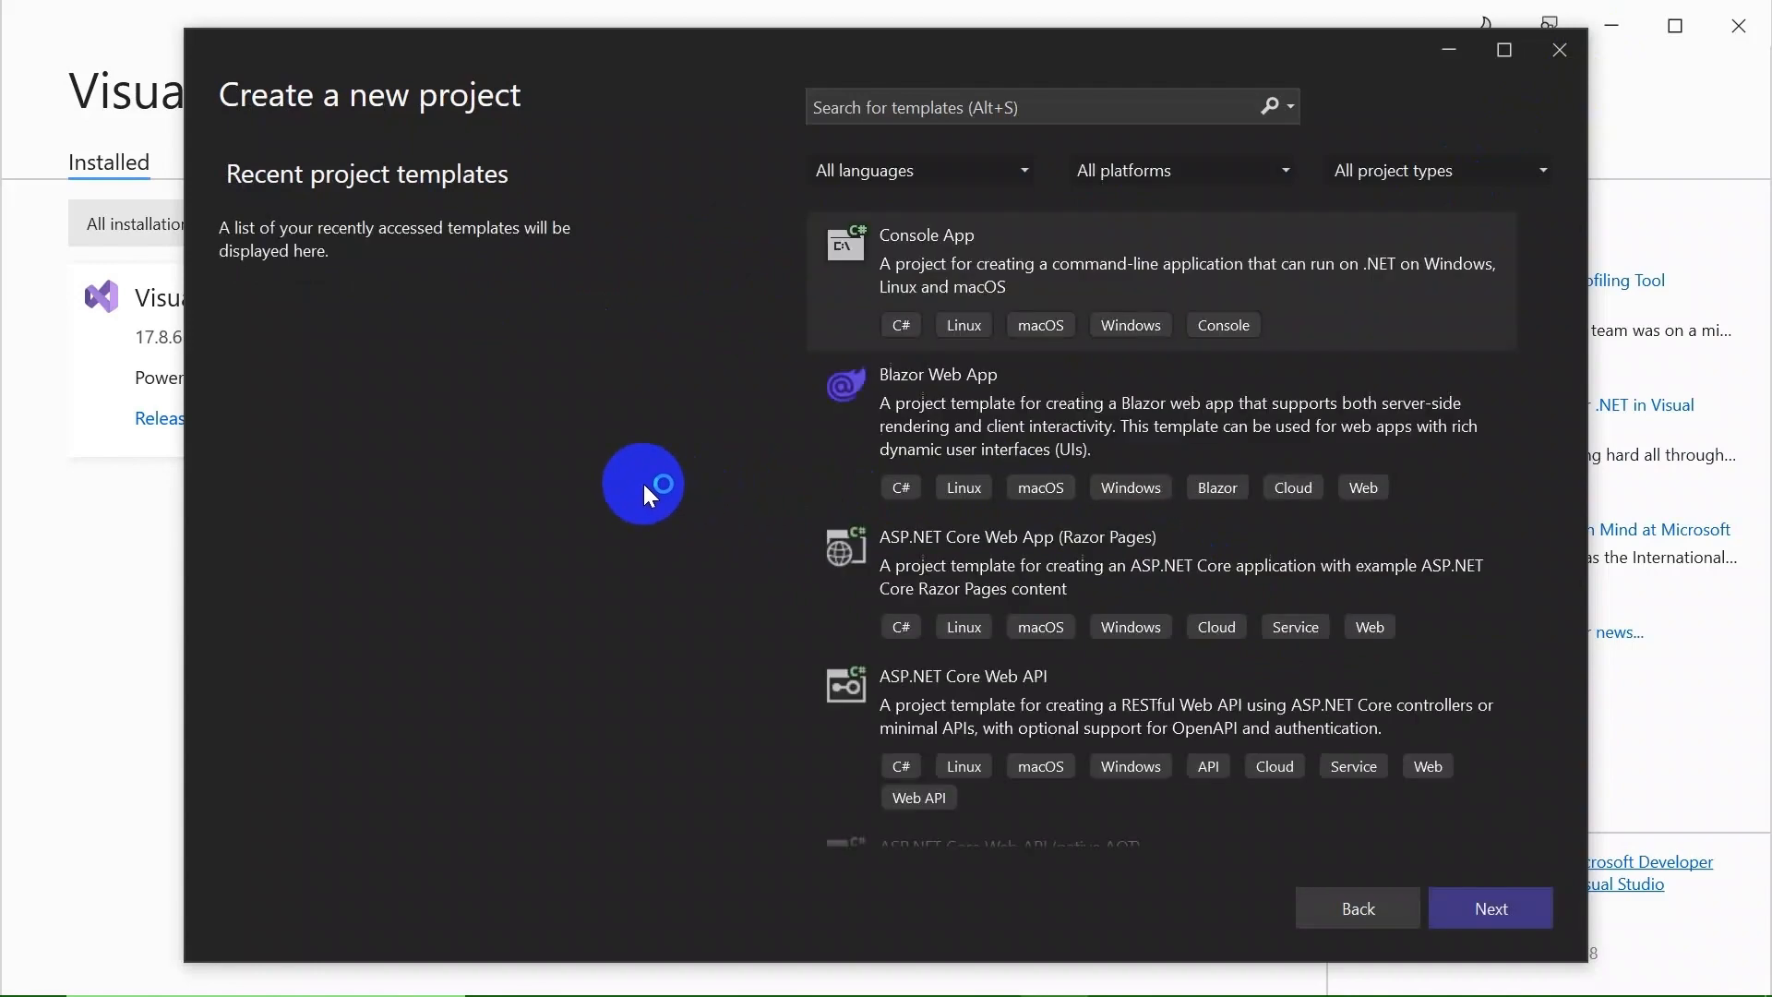
scroll(959, 398, down, 6)
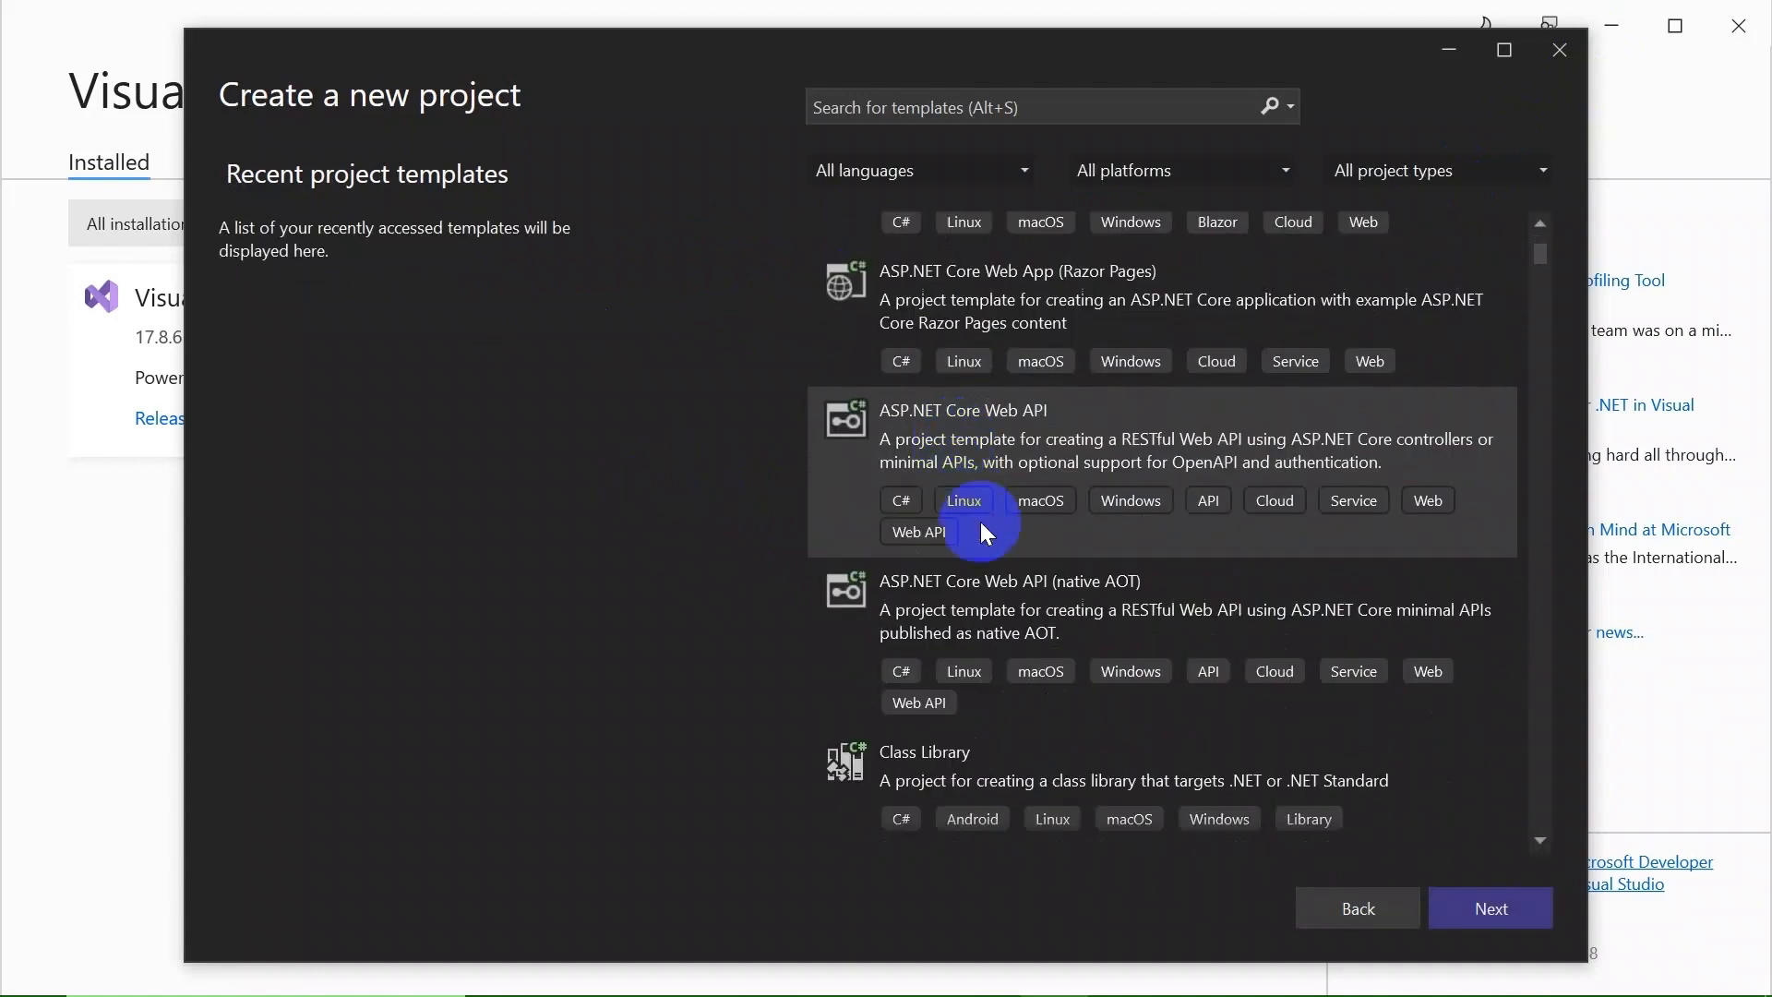
scroll(980, 552, down, 3)
scroll(982, 570, up, 7)
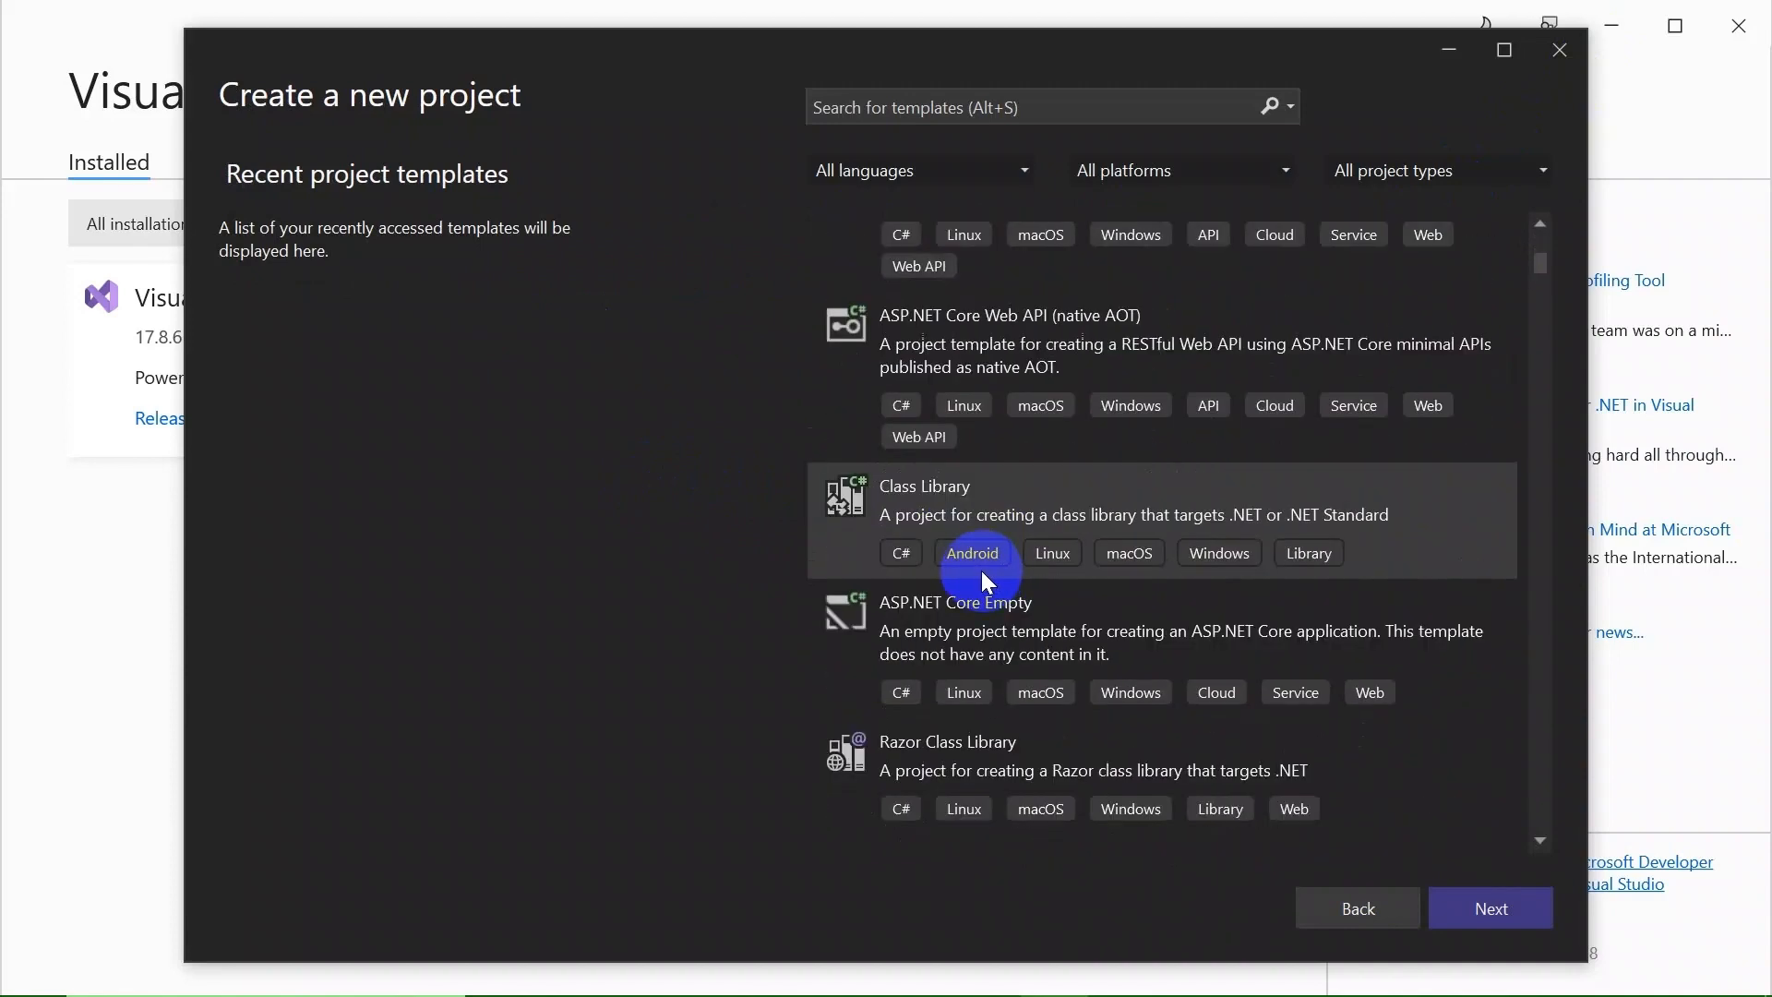
scroll(976, 553, up, 2)
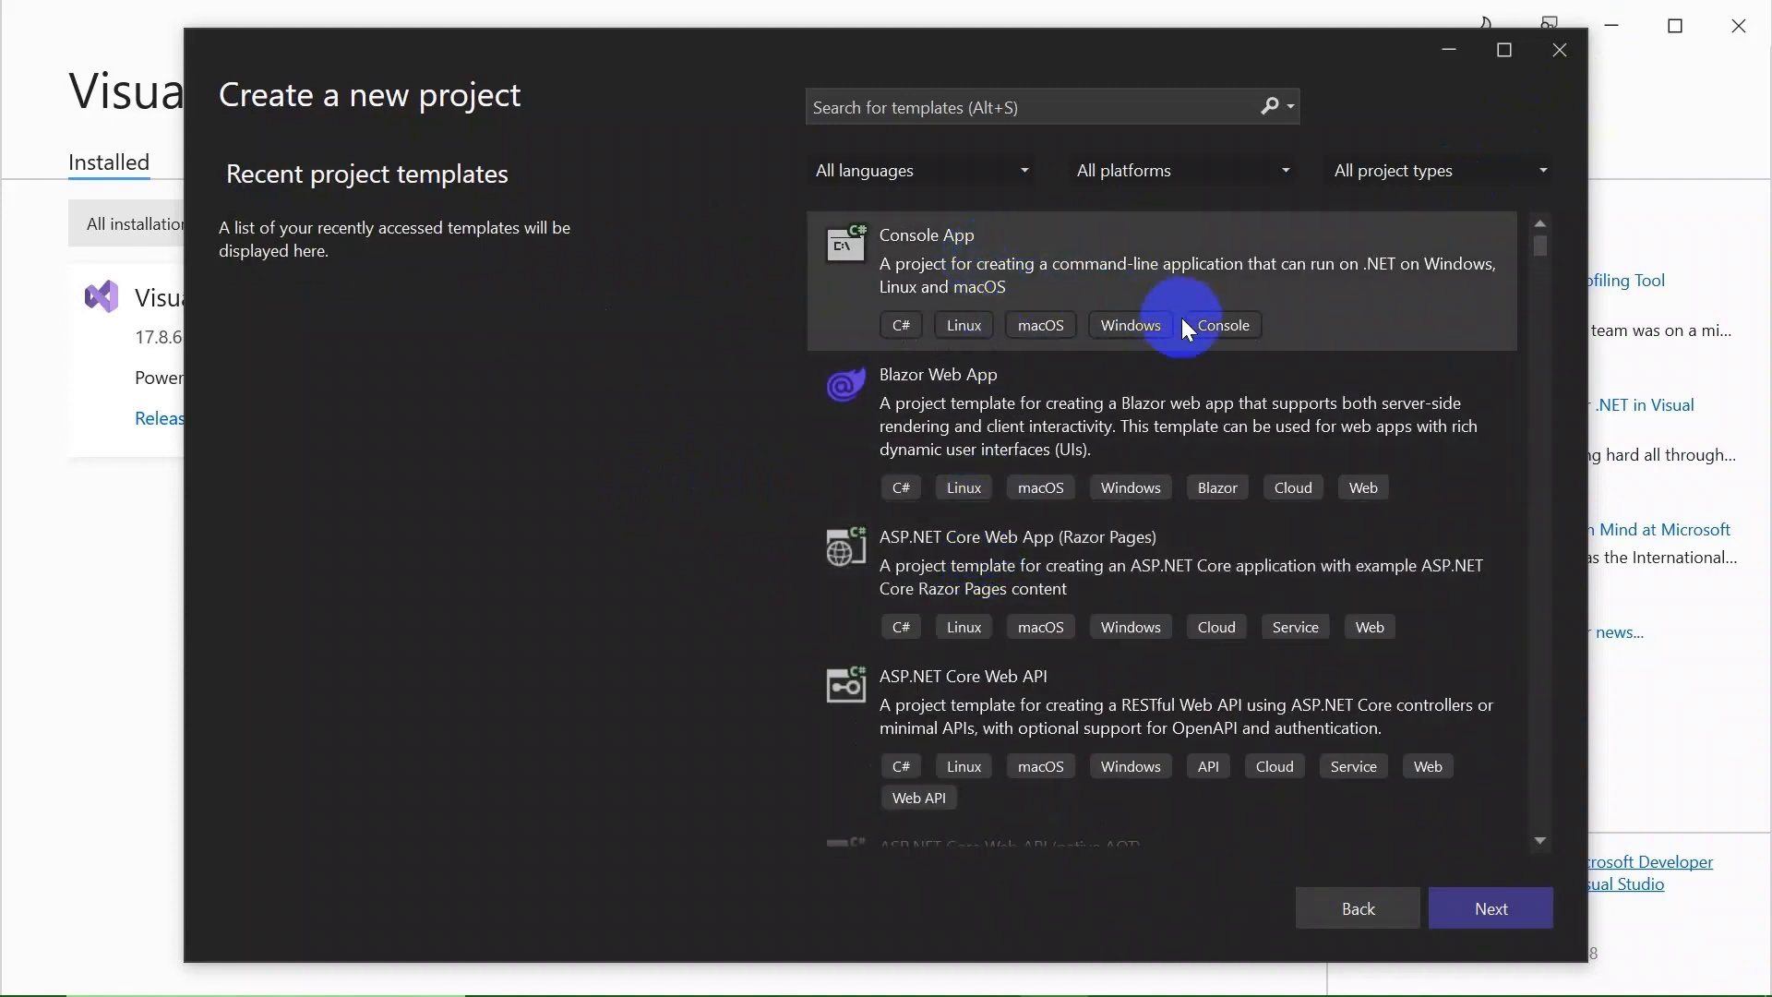
click(1501, 907)
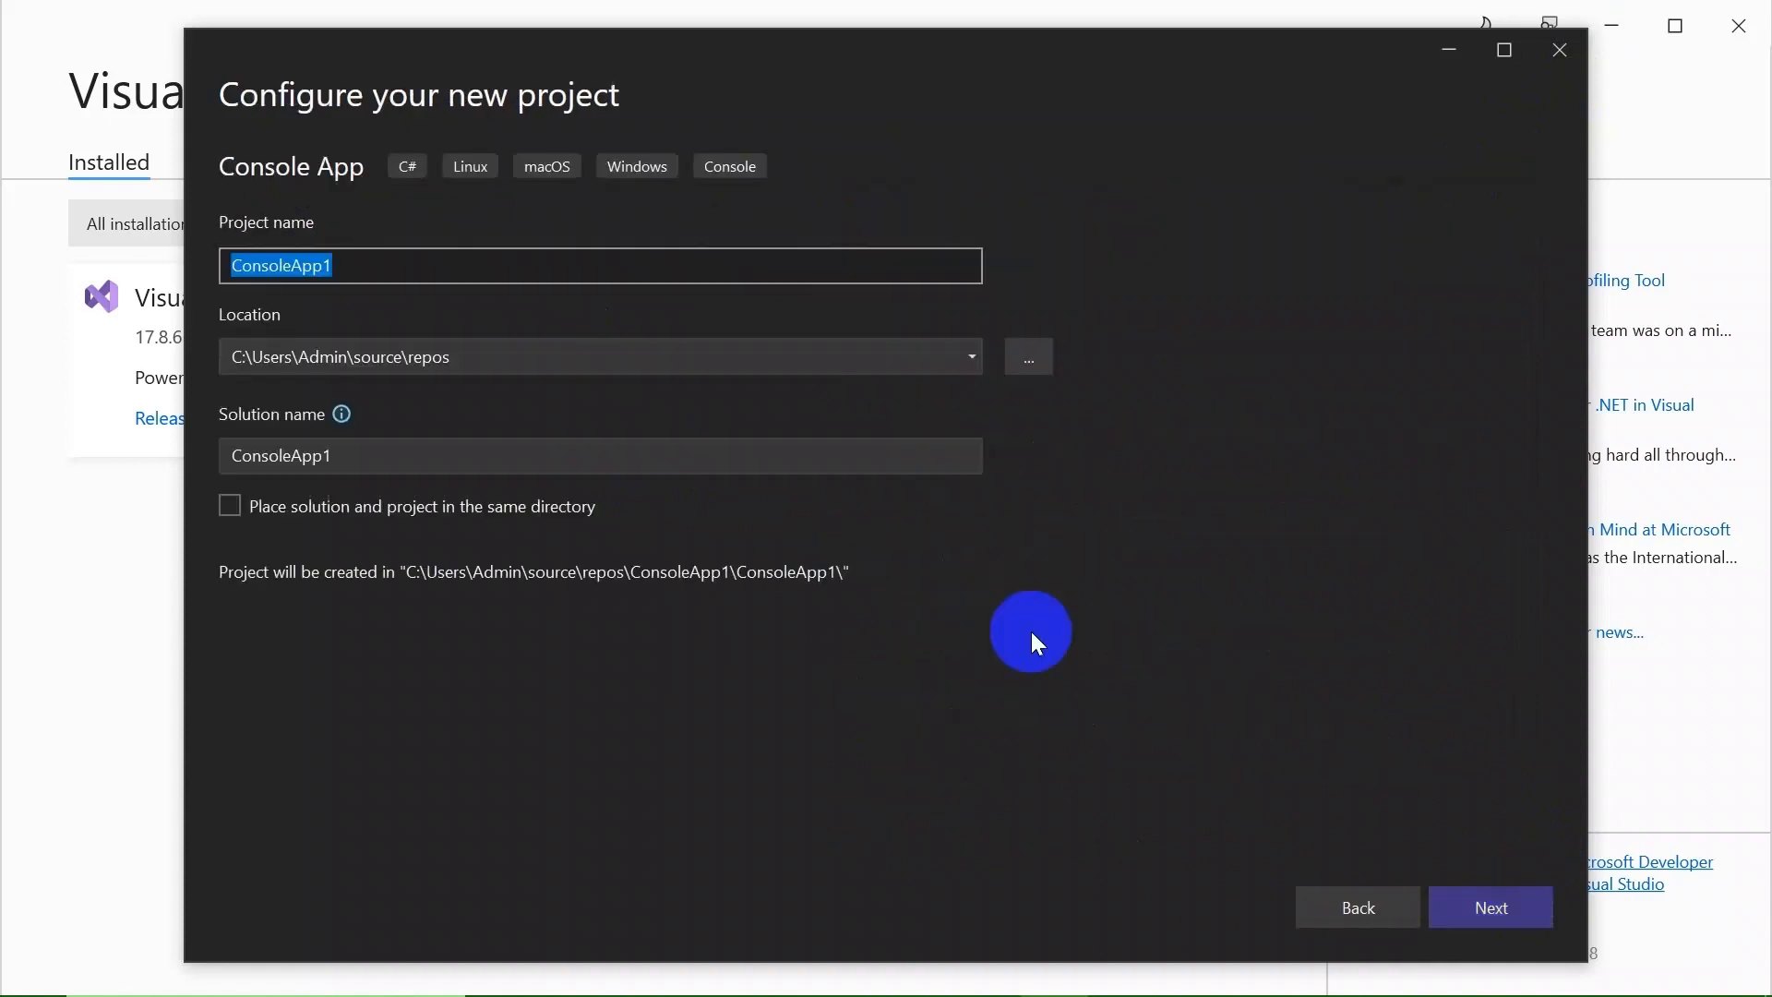
Step: Create the project under the default name ConsoleApp1 with the .NET 8.0 (Long Term Support) framework
click(1458, 897)
click(529, 266)
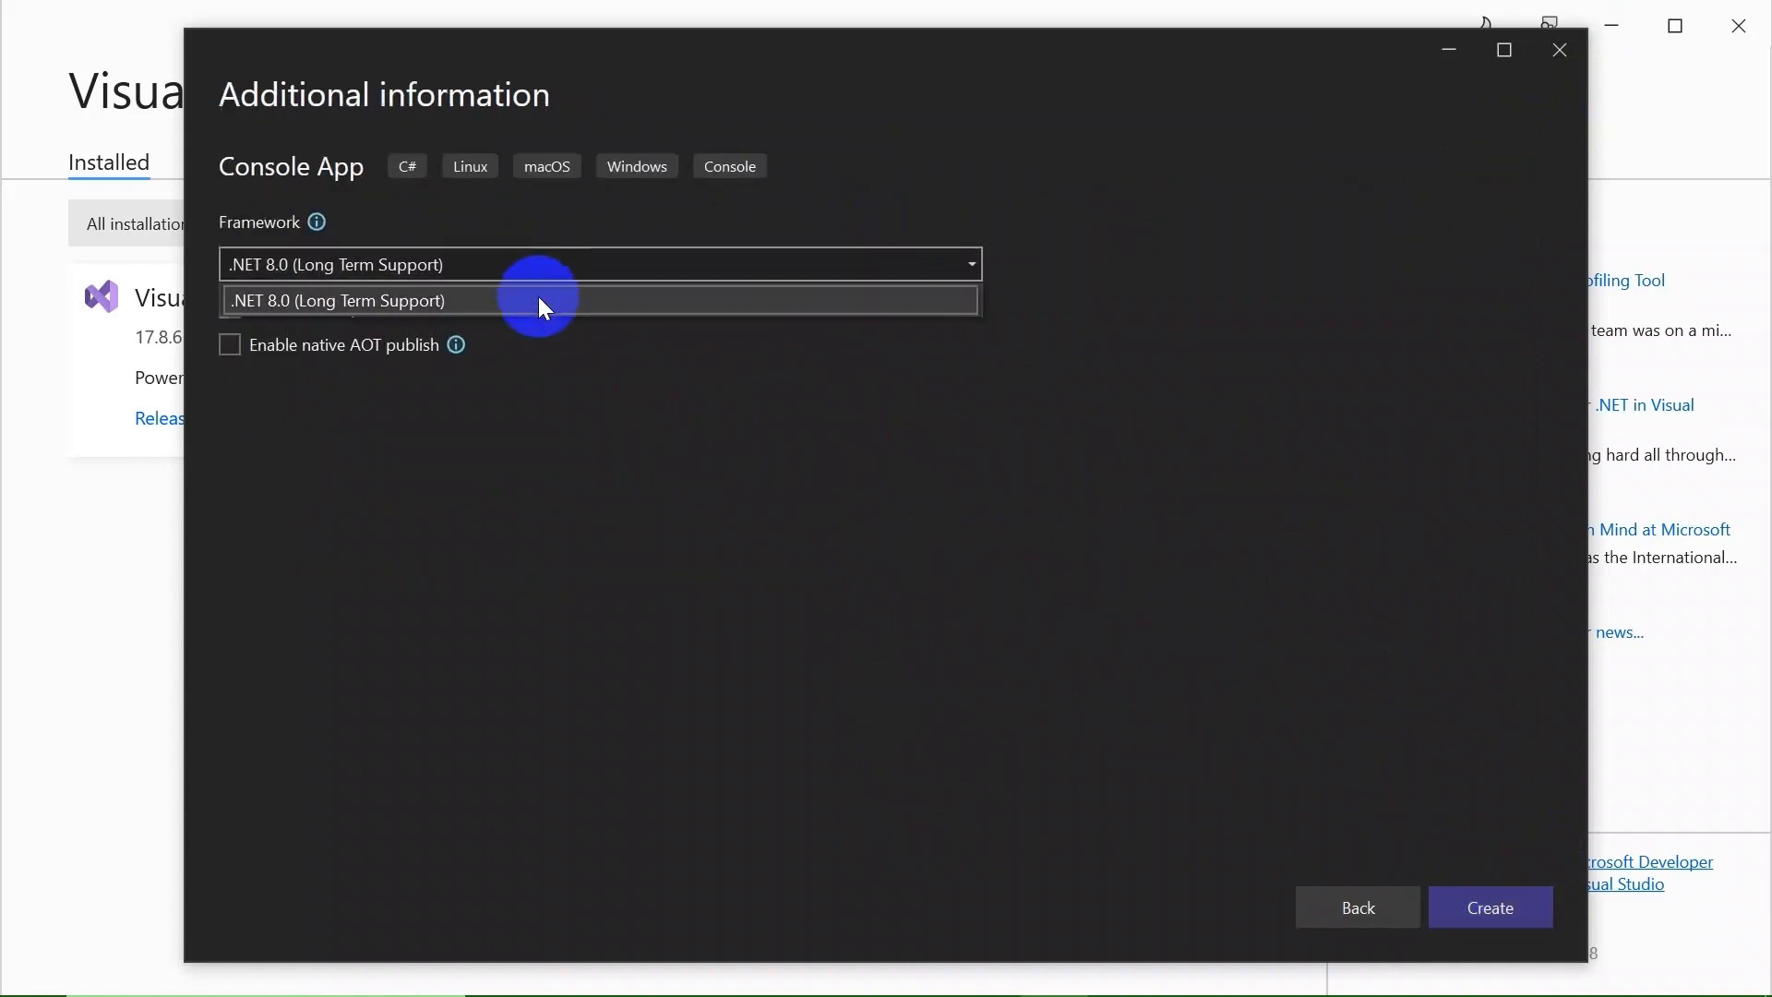
click(539, 297)
click(1471, 904)
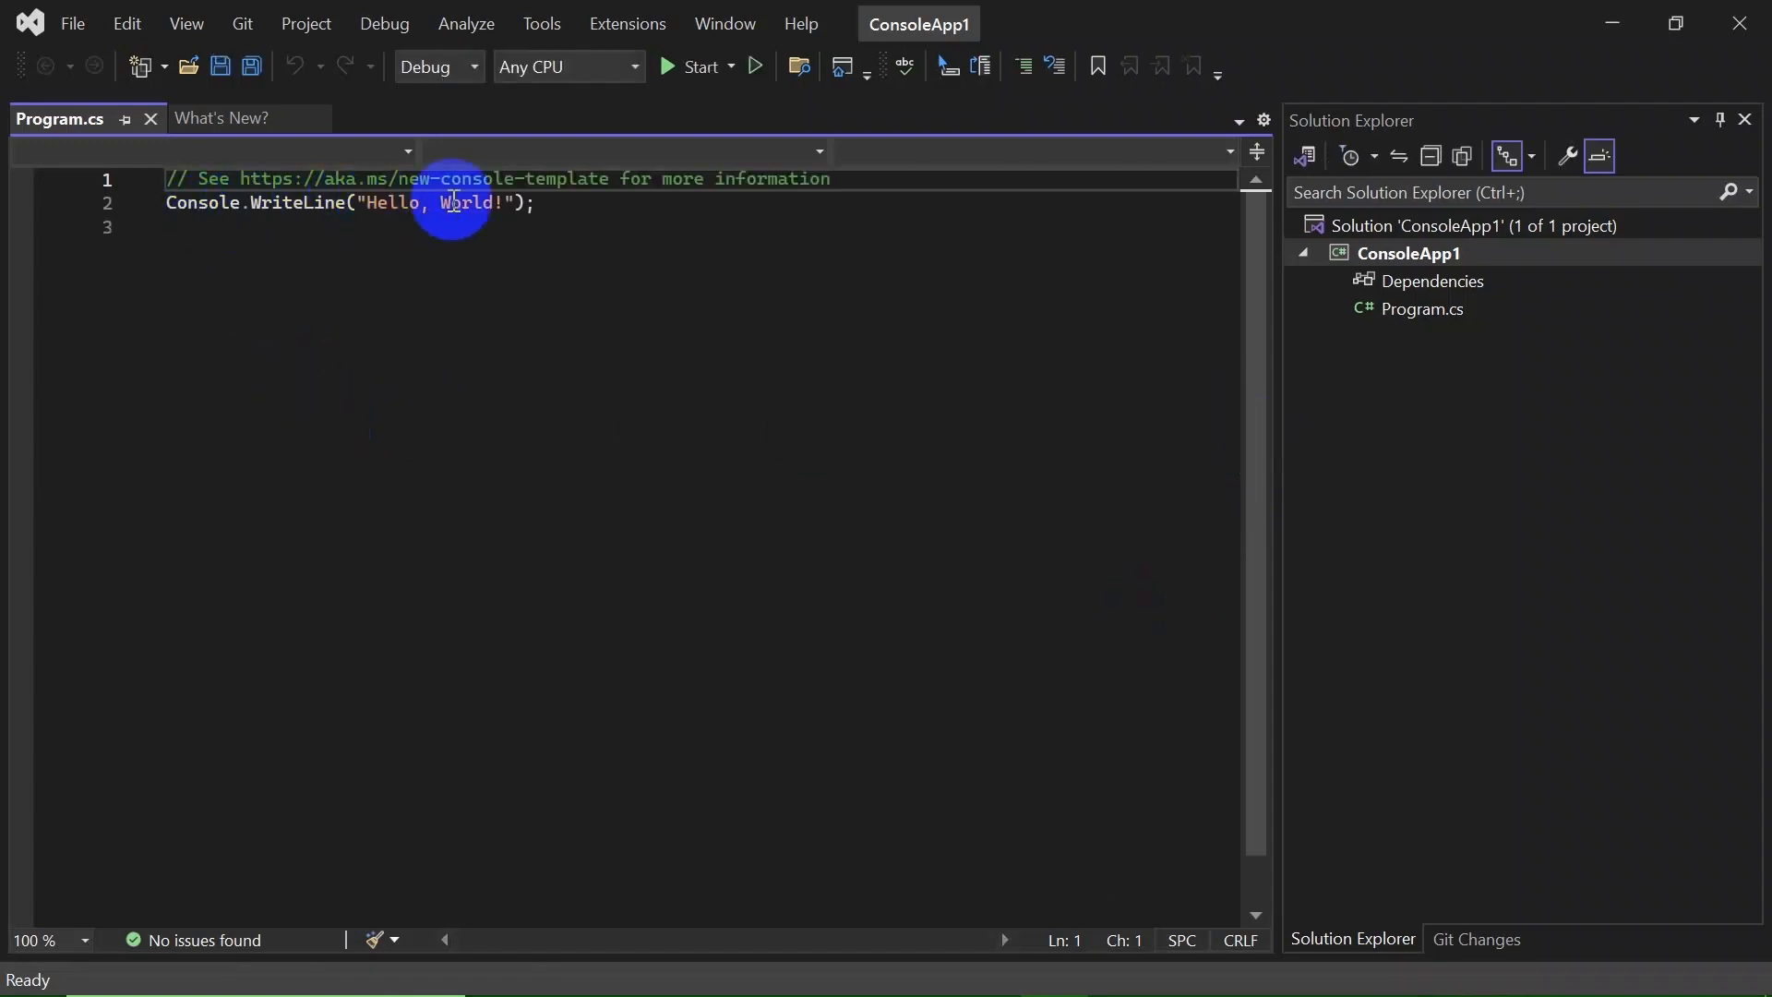
Step: Select the "Hello, World!" text in Program.cs and set the code editor's zoom to 150 %
drag(593, 226, 305, 203)
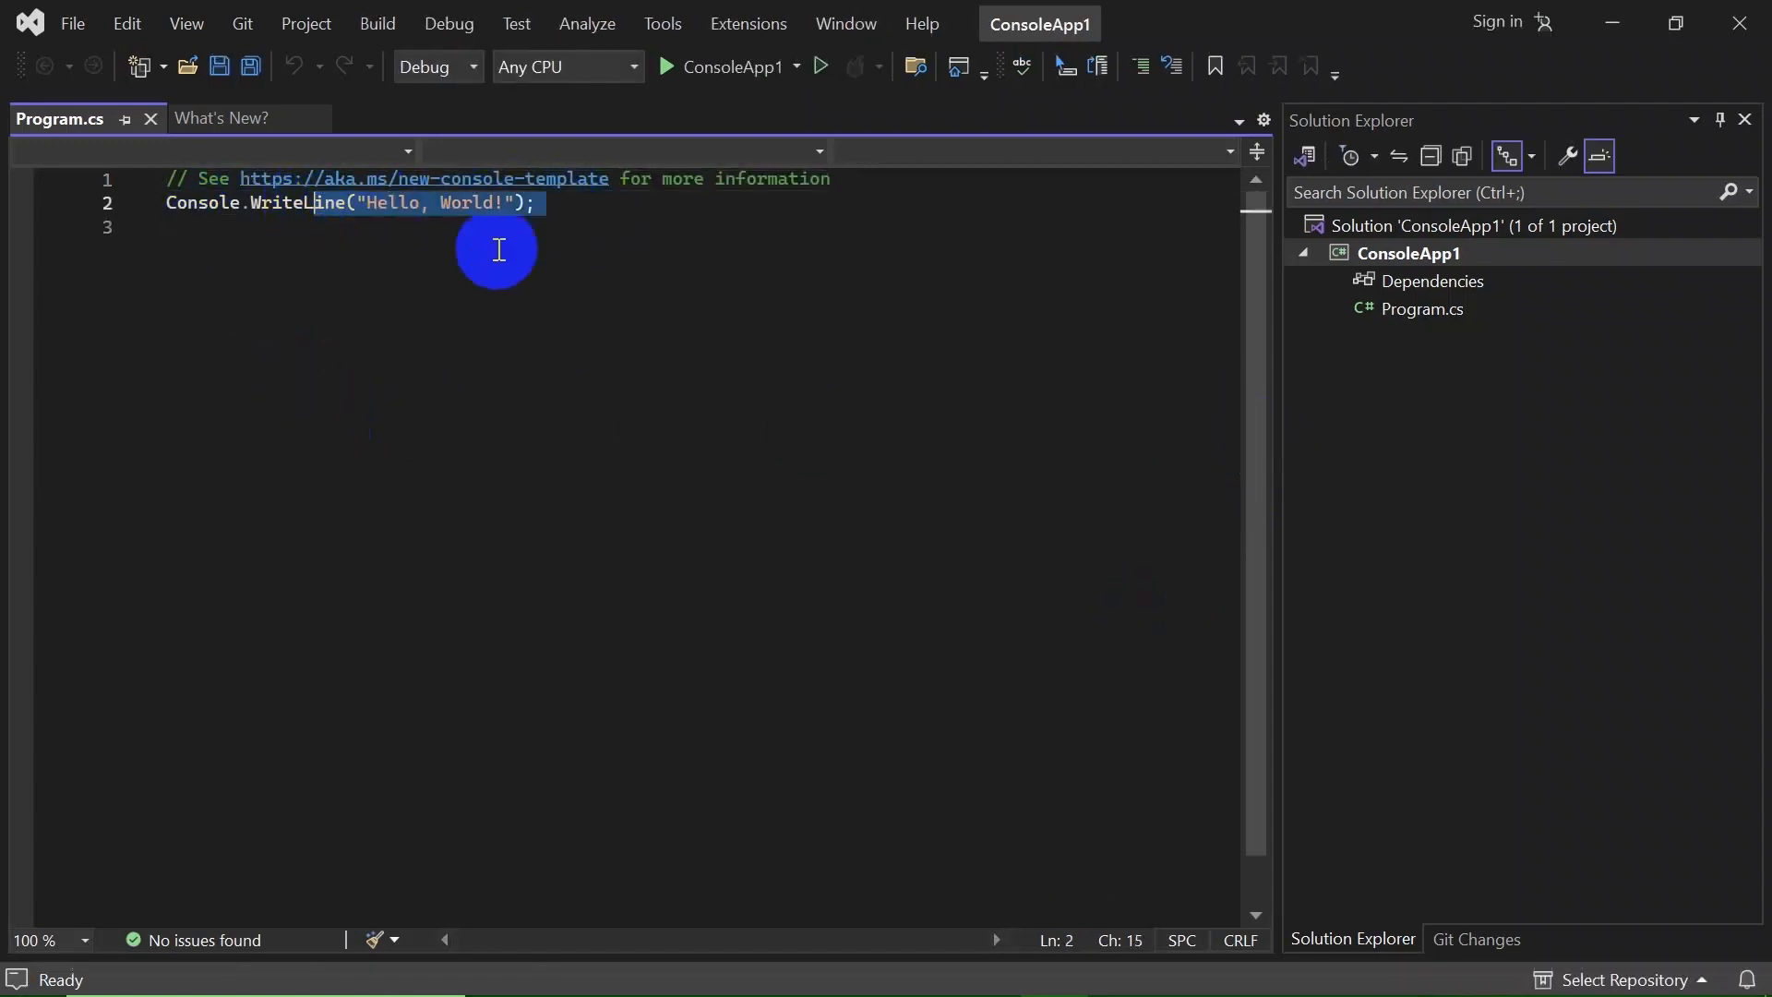
click(604, 281)
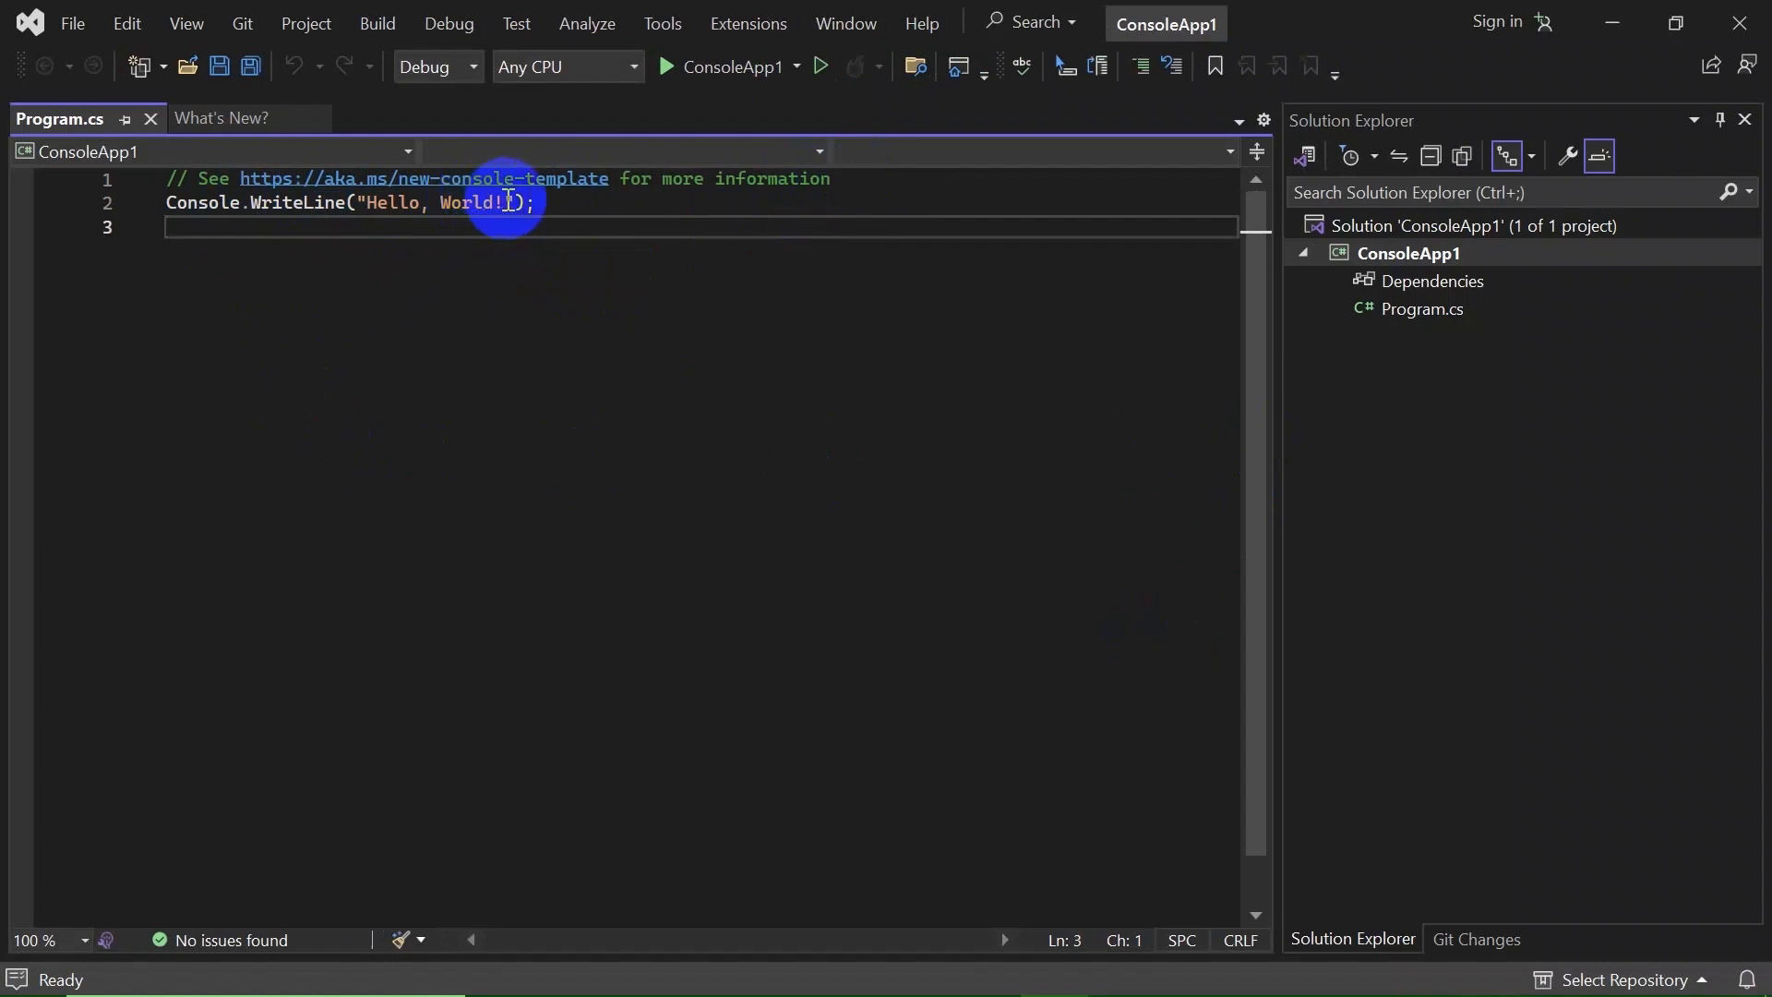
drag(504, 202, 369, 202)
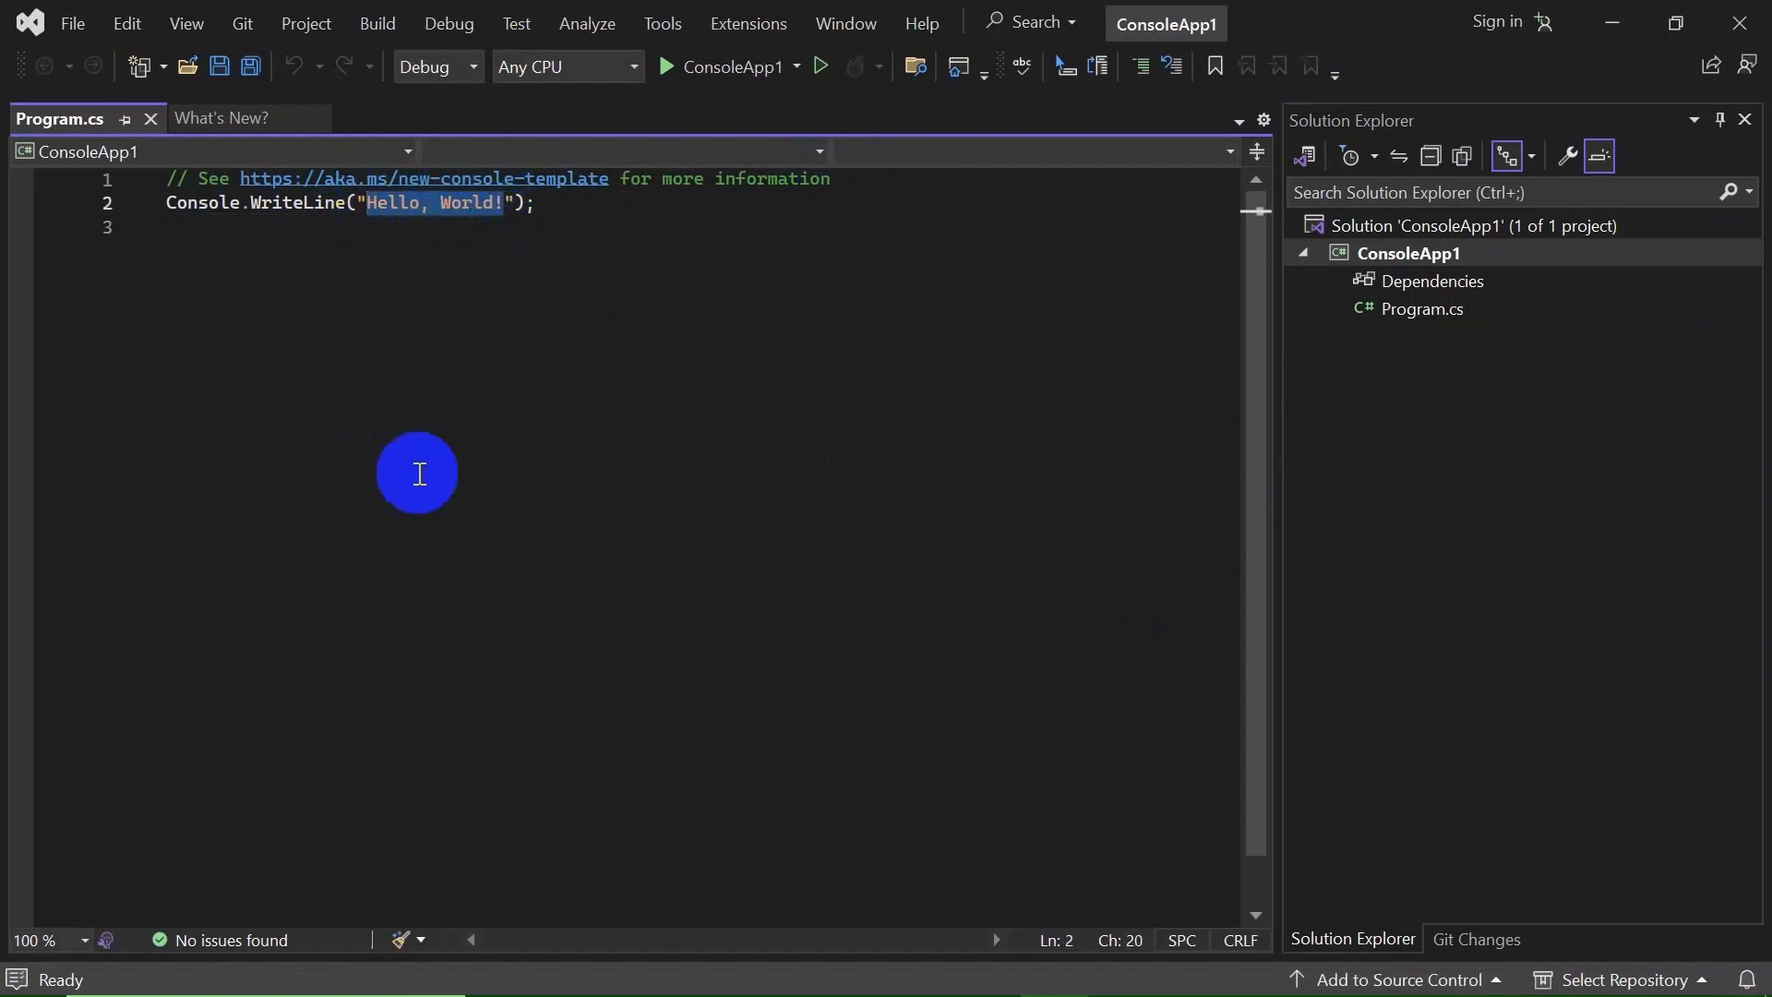
click(85, 938)
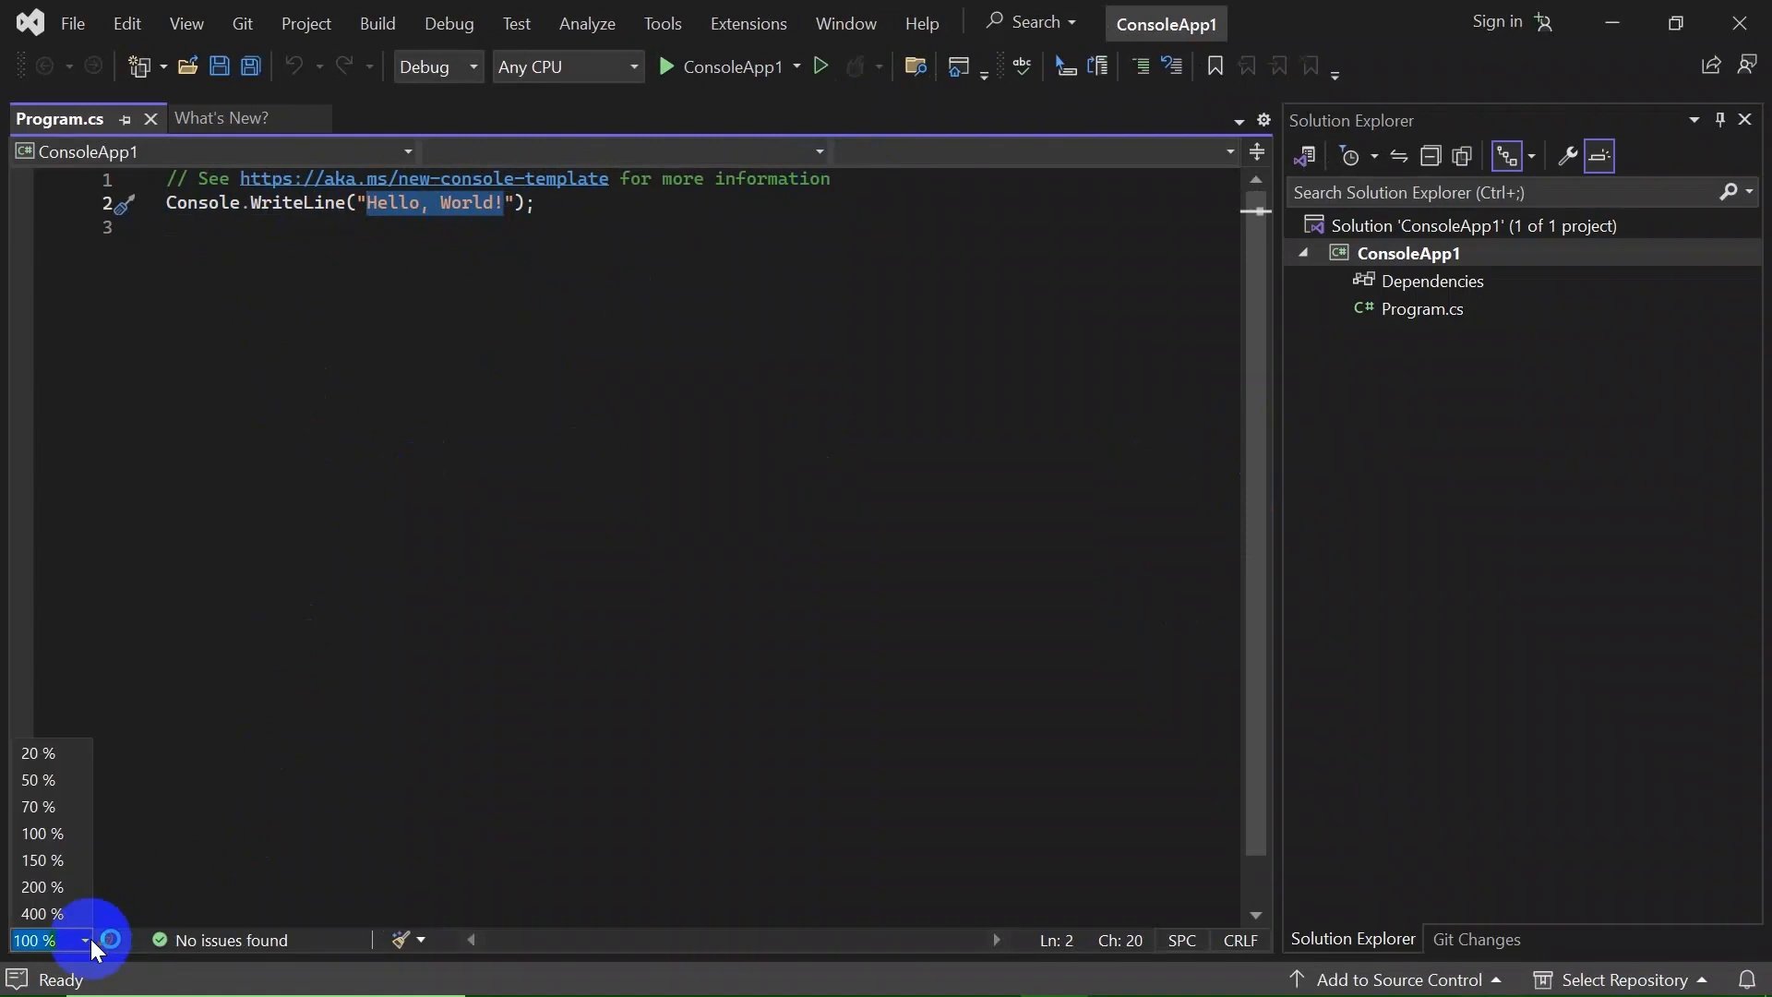
click(42, 884)
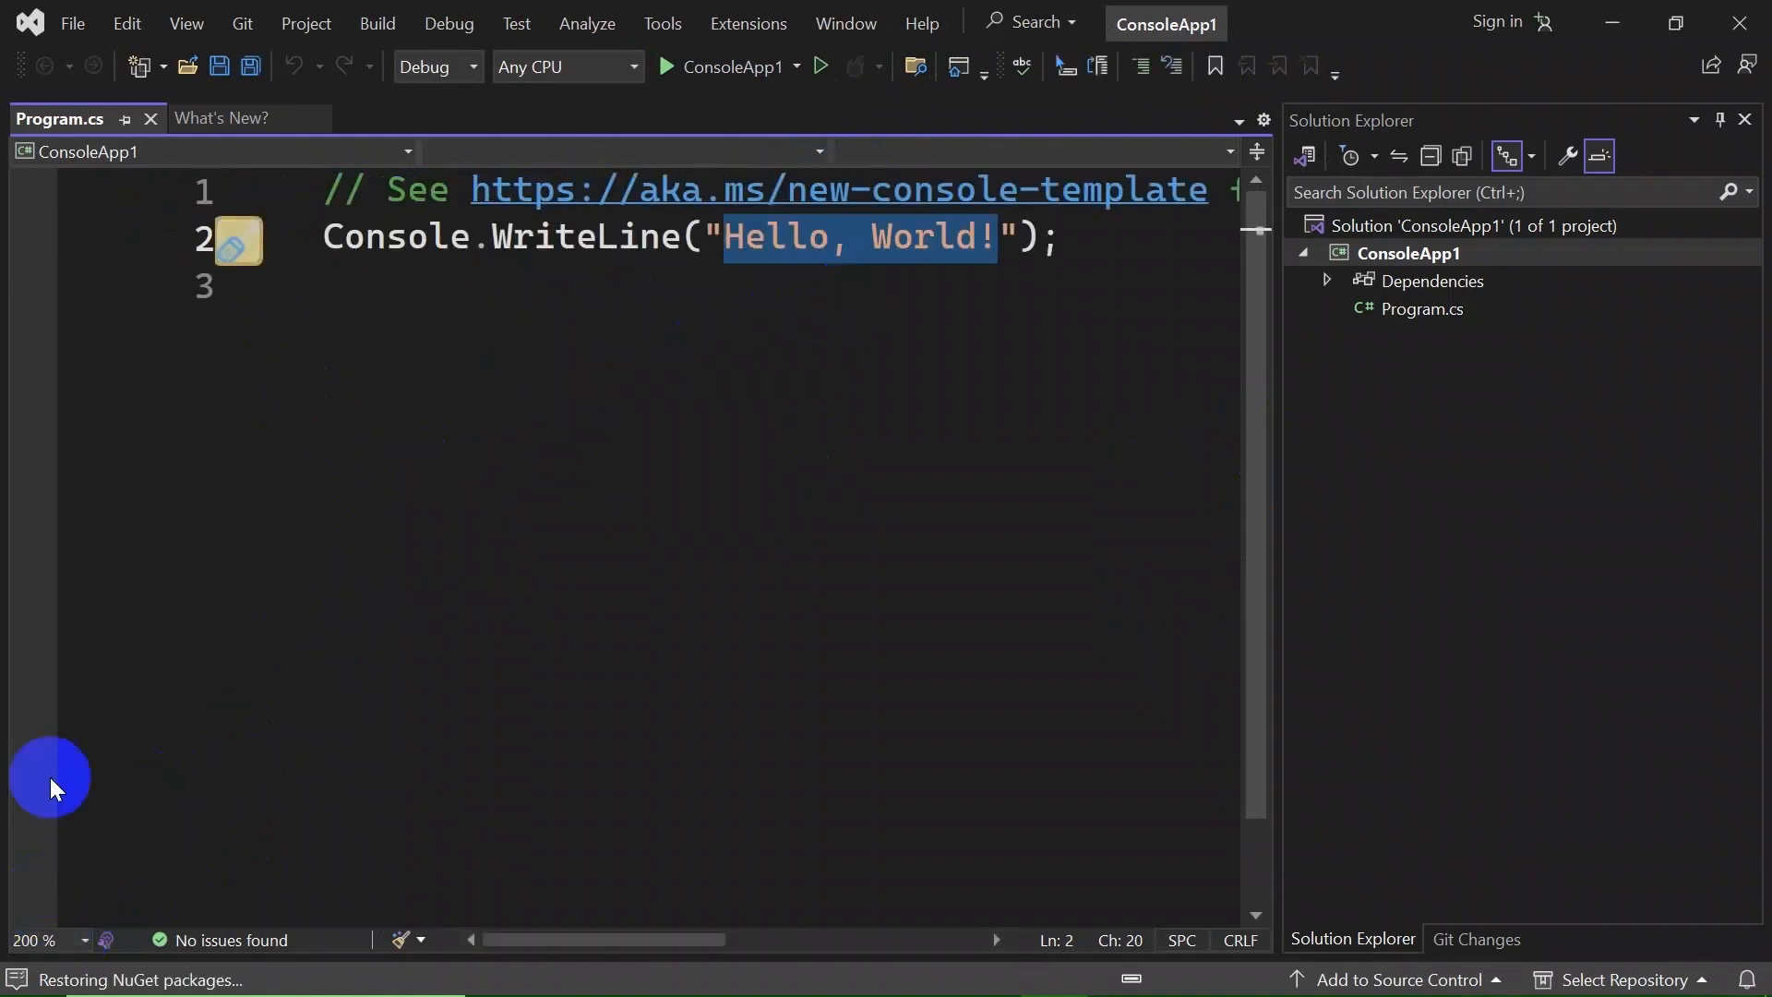
click(83, 938)
click(65, 827)
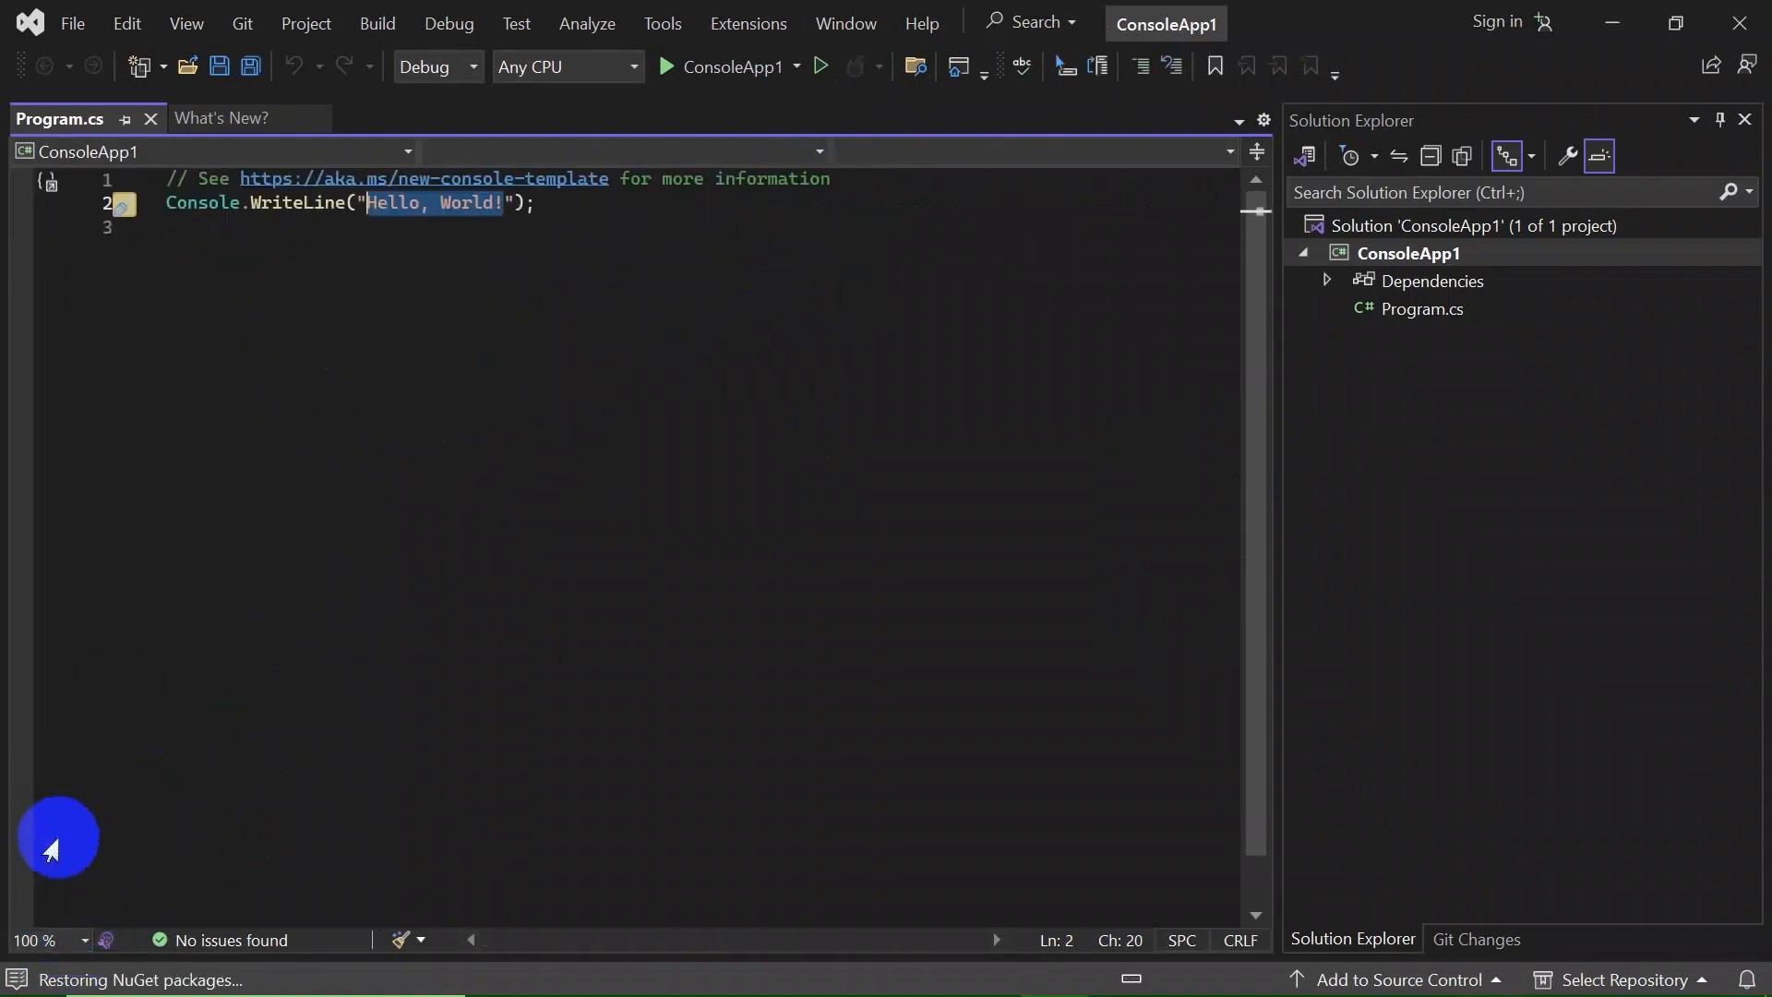
click(83, 939)
click(42, 859)
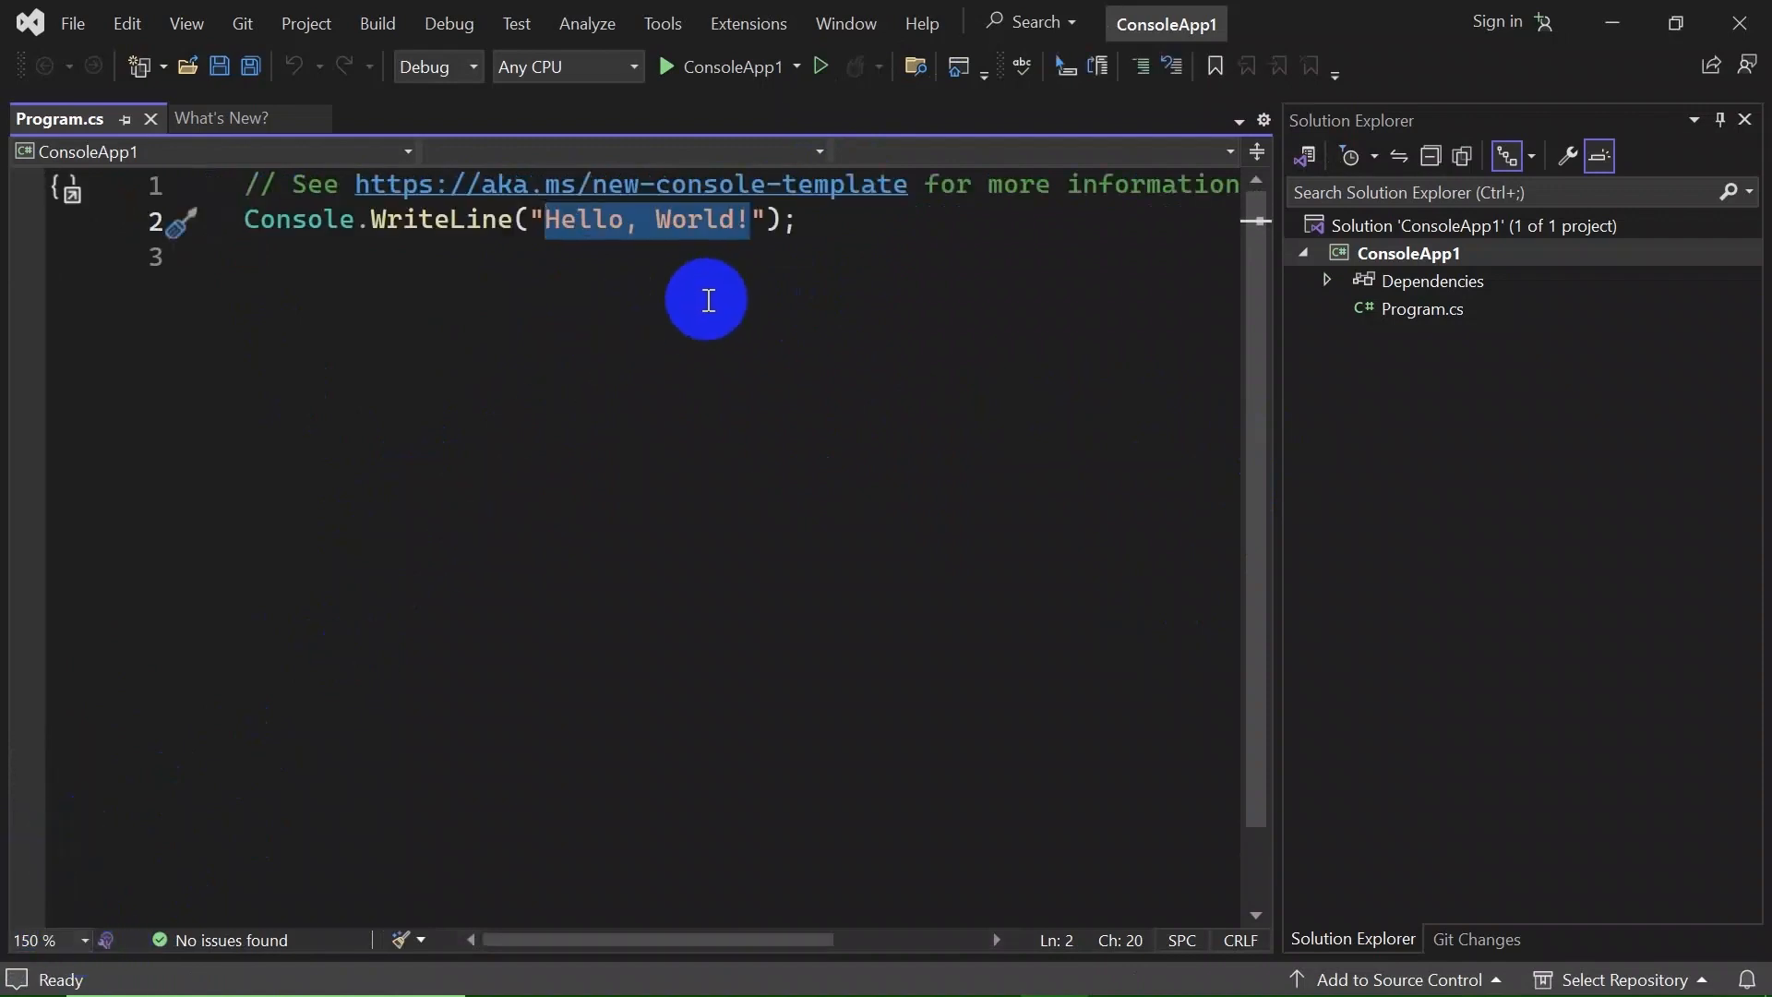
Step: Replace the selected "Hello, World!" text with "Thanks For Watching ...."
text(Tha)
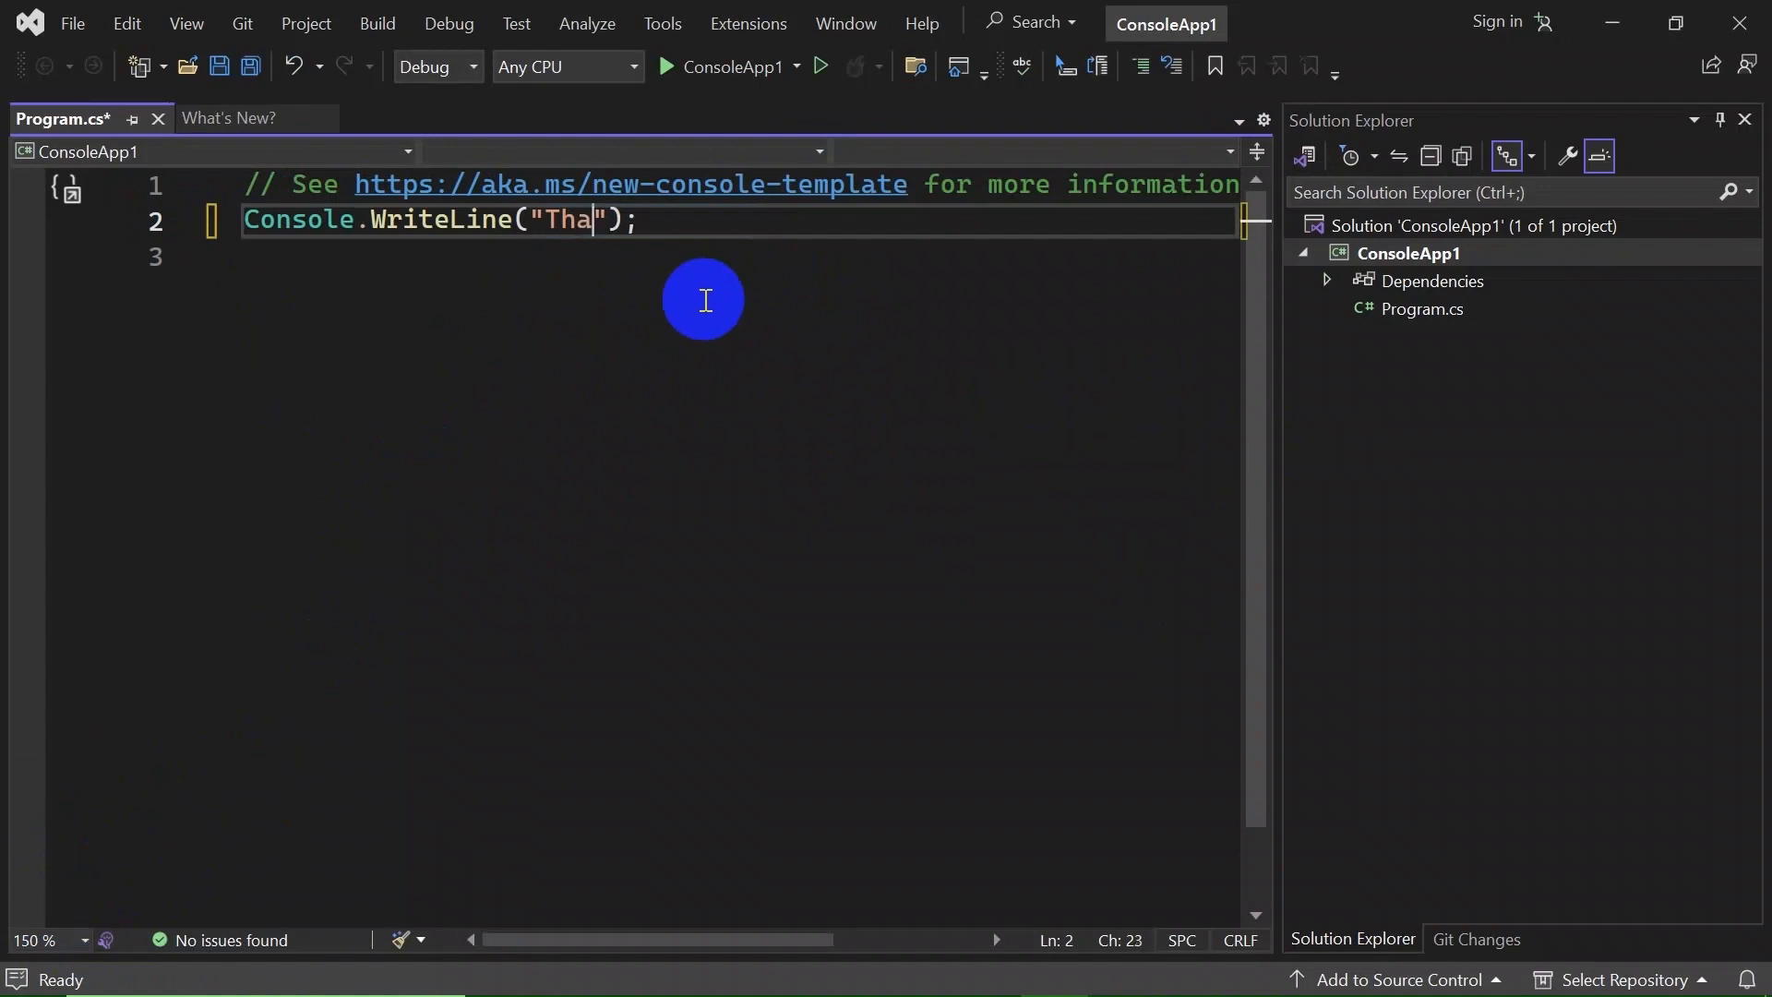
text(nks For Watch)
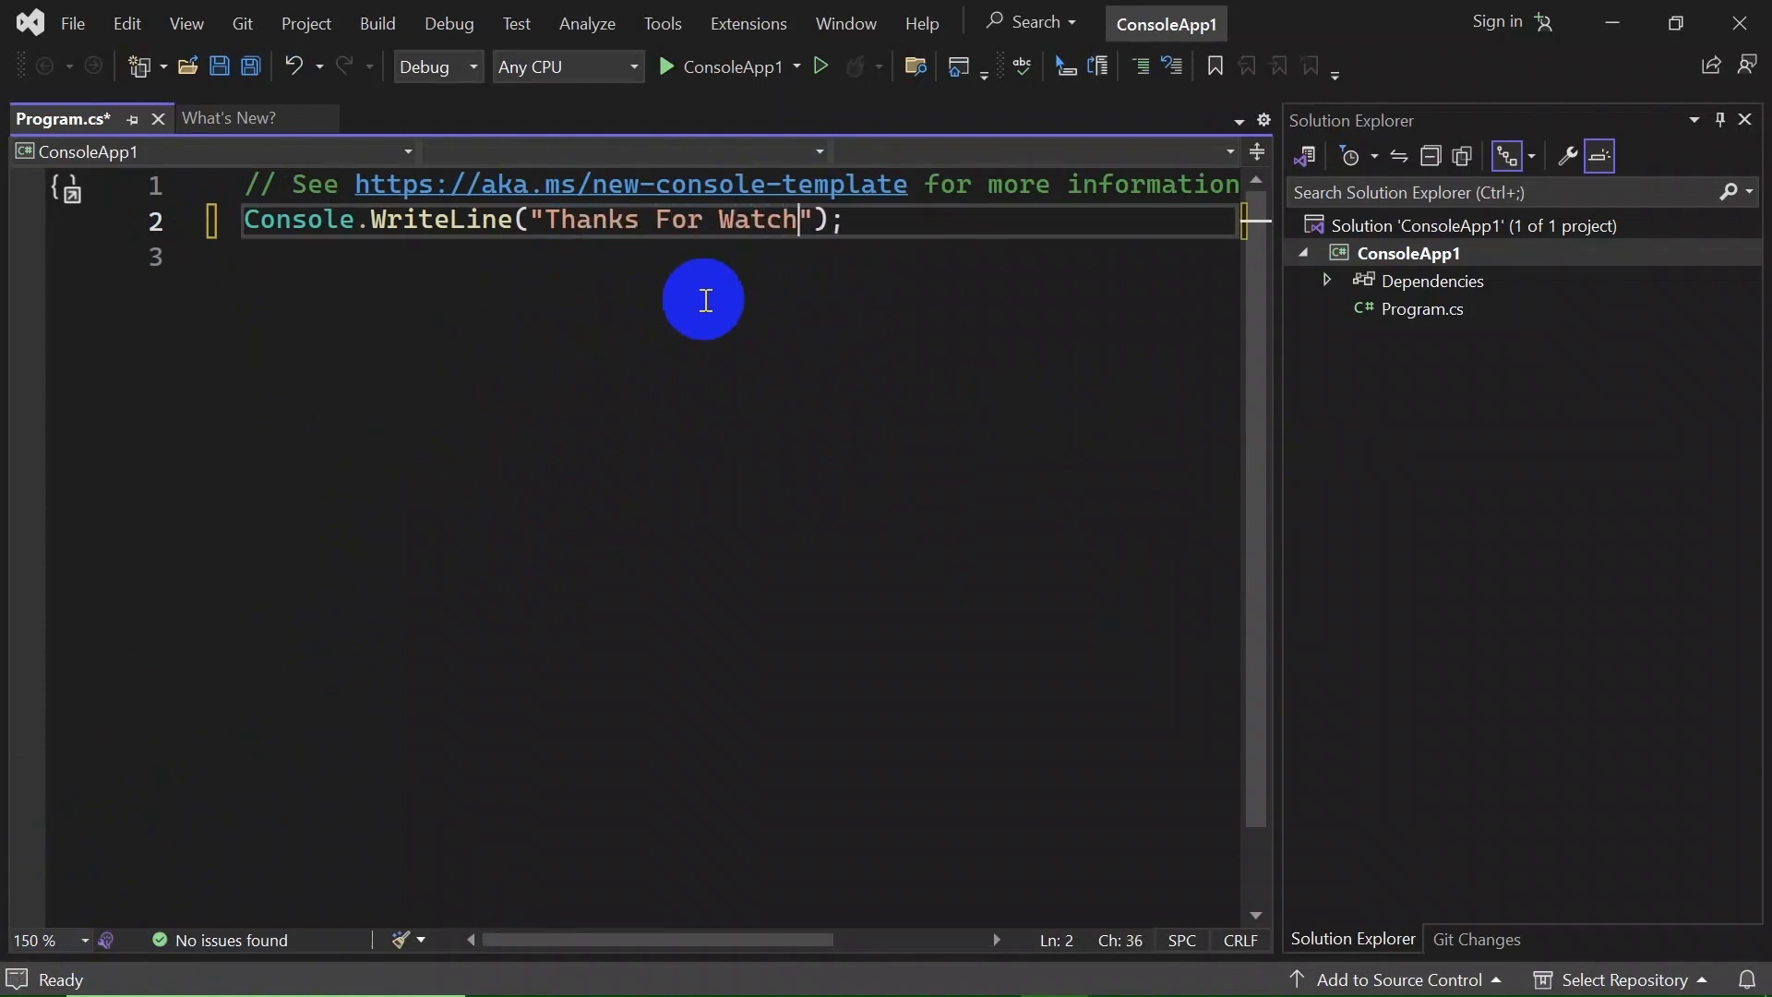
text(ing )
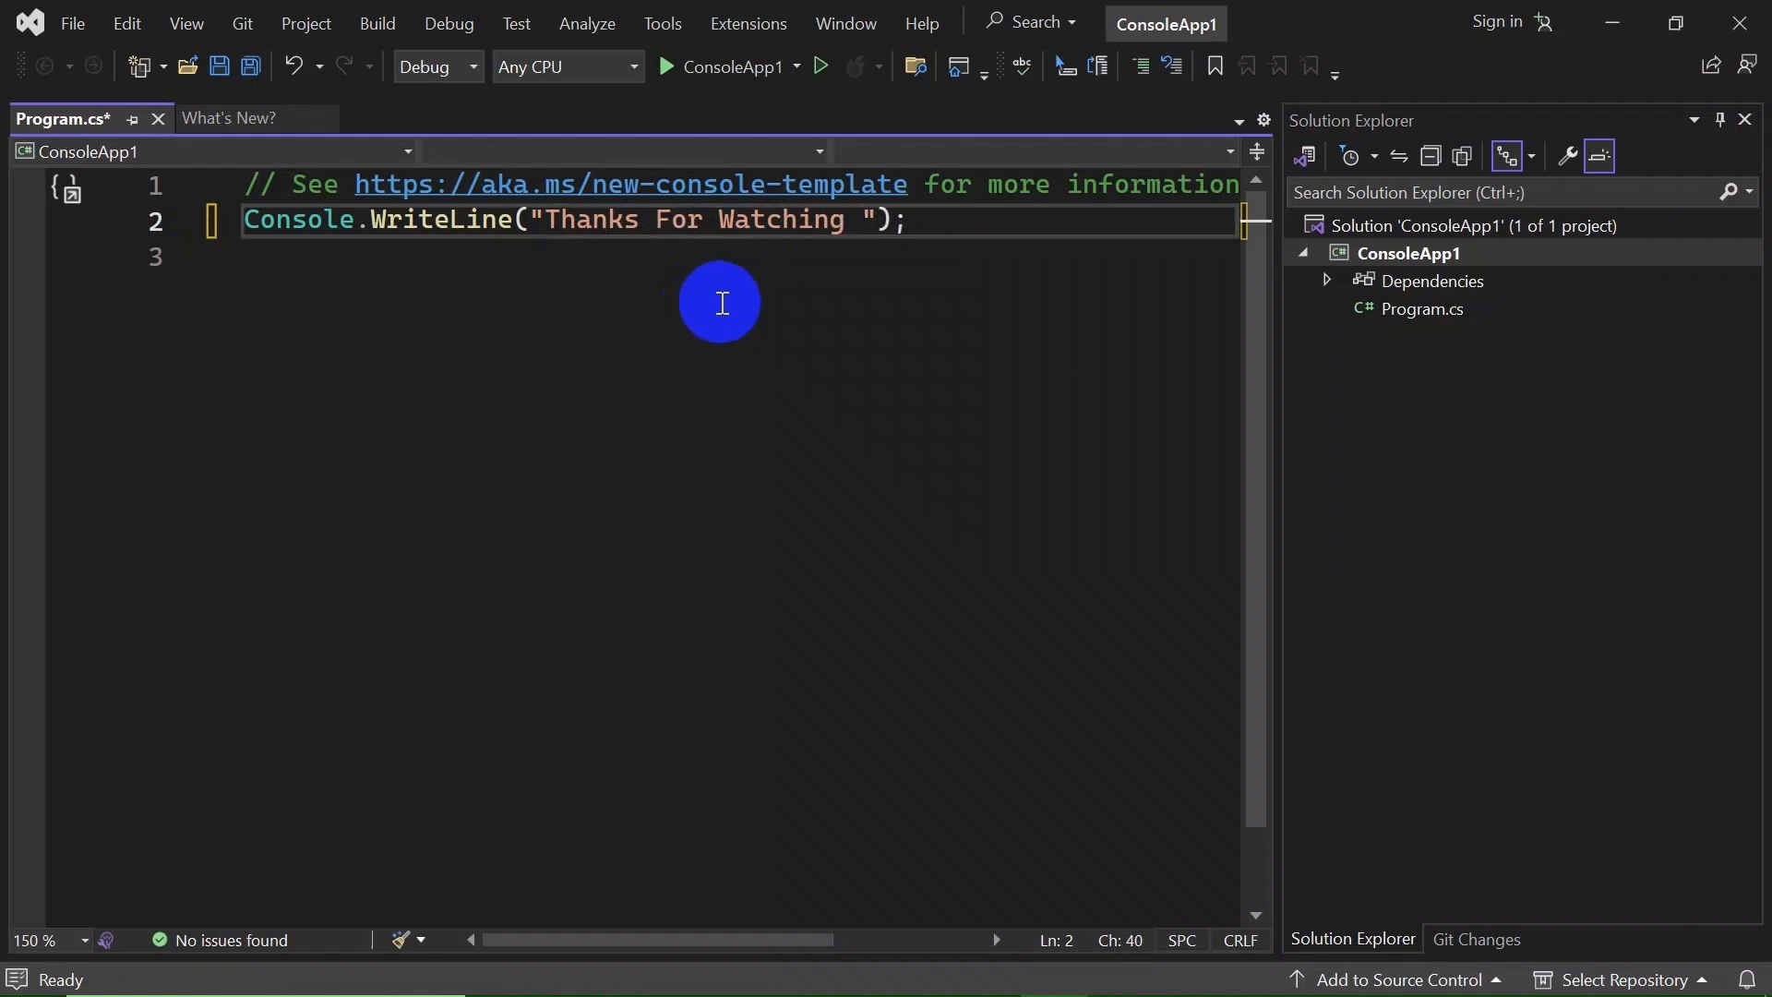
text(....)
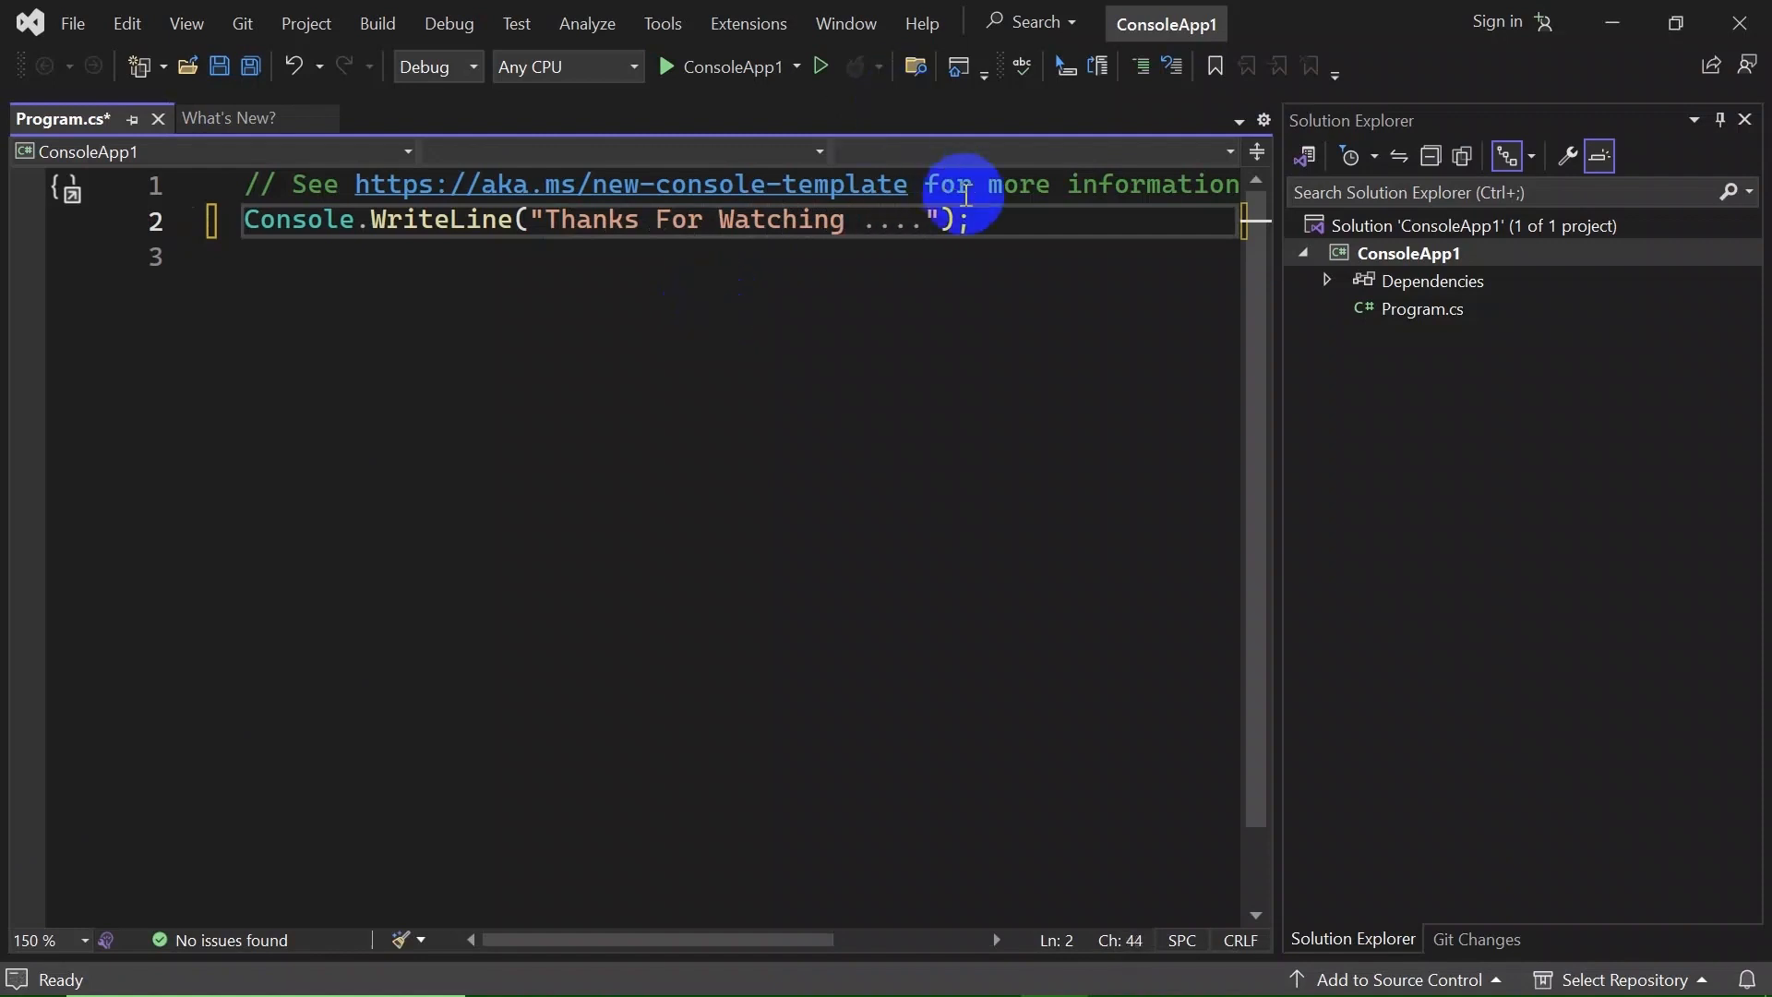
Step: Copy the whole Console.WriteLine statement onto the empty line below it
drag(981, 220, 185, 226)
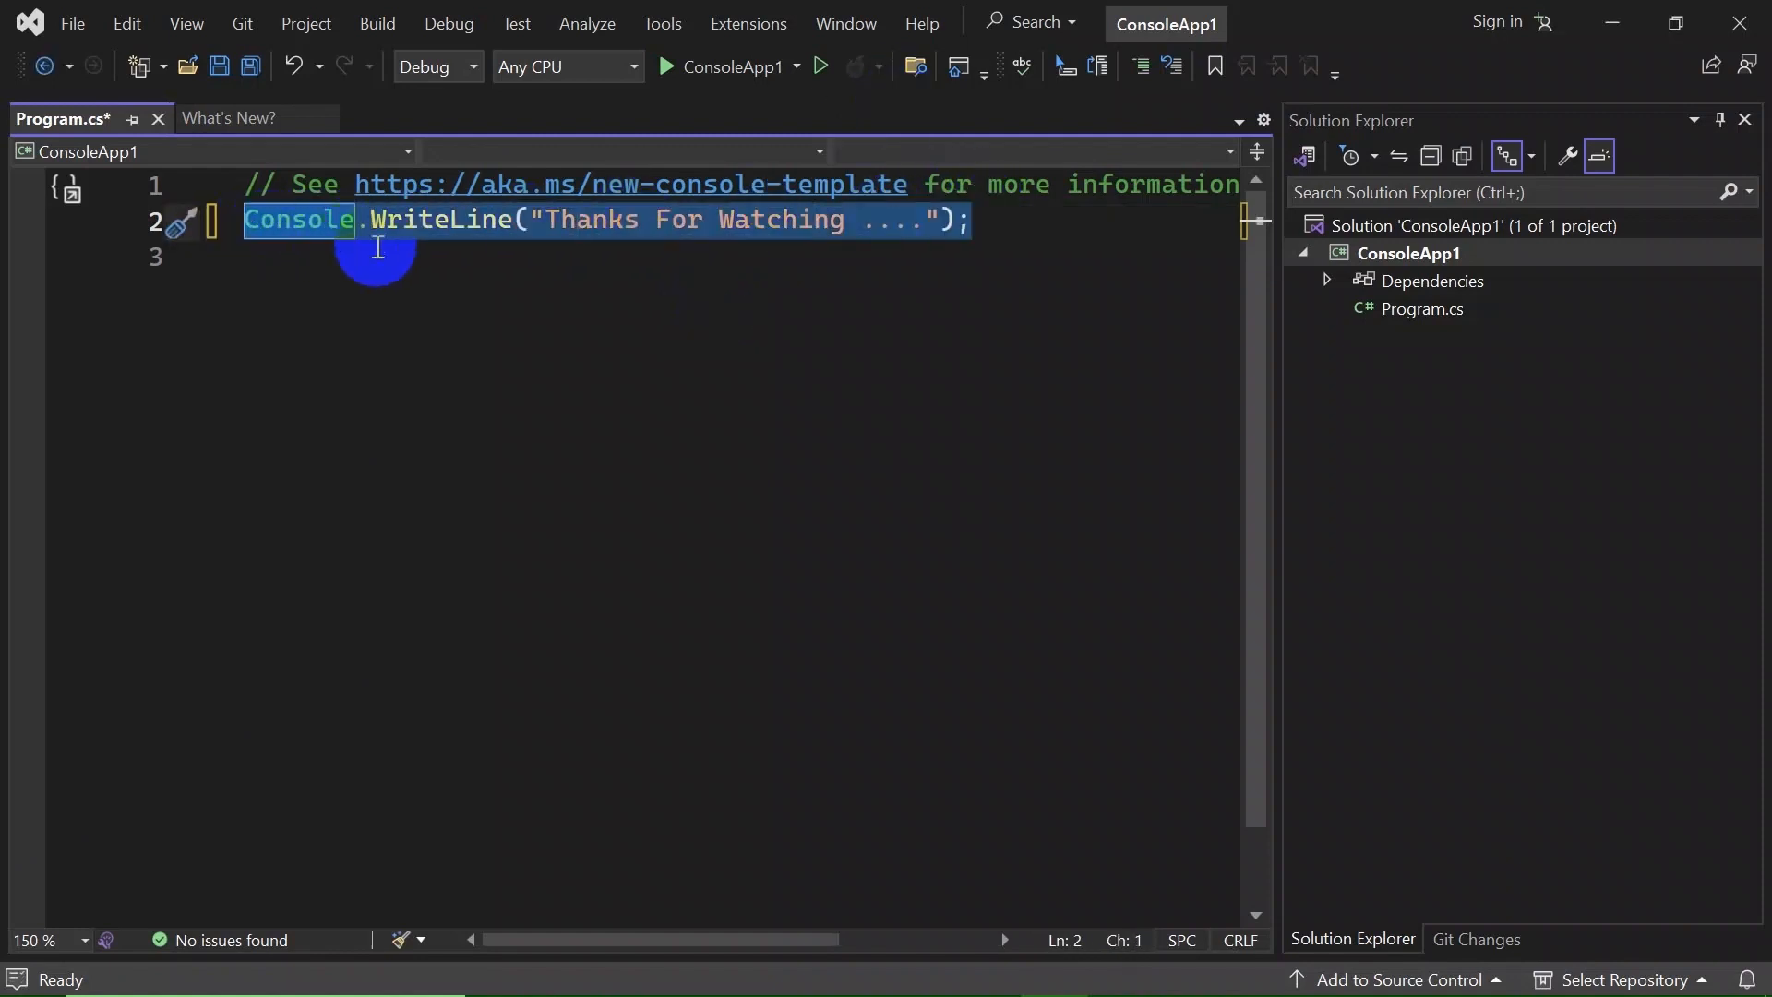
key(ctrl+c)
click(351, 276)
key(ctrl+v)
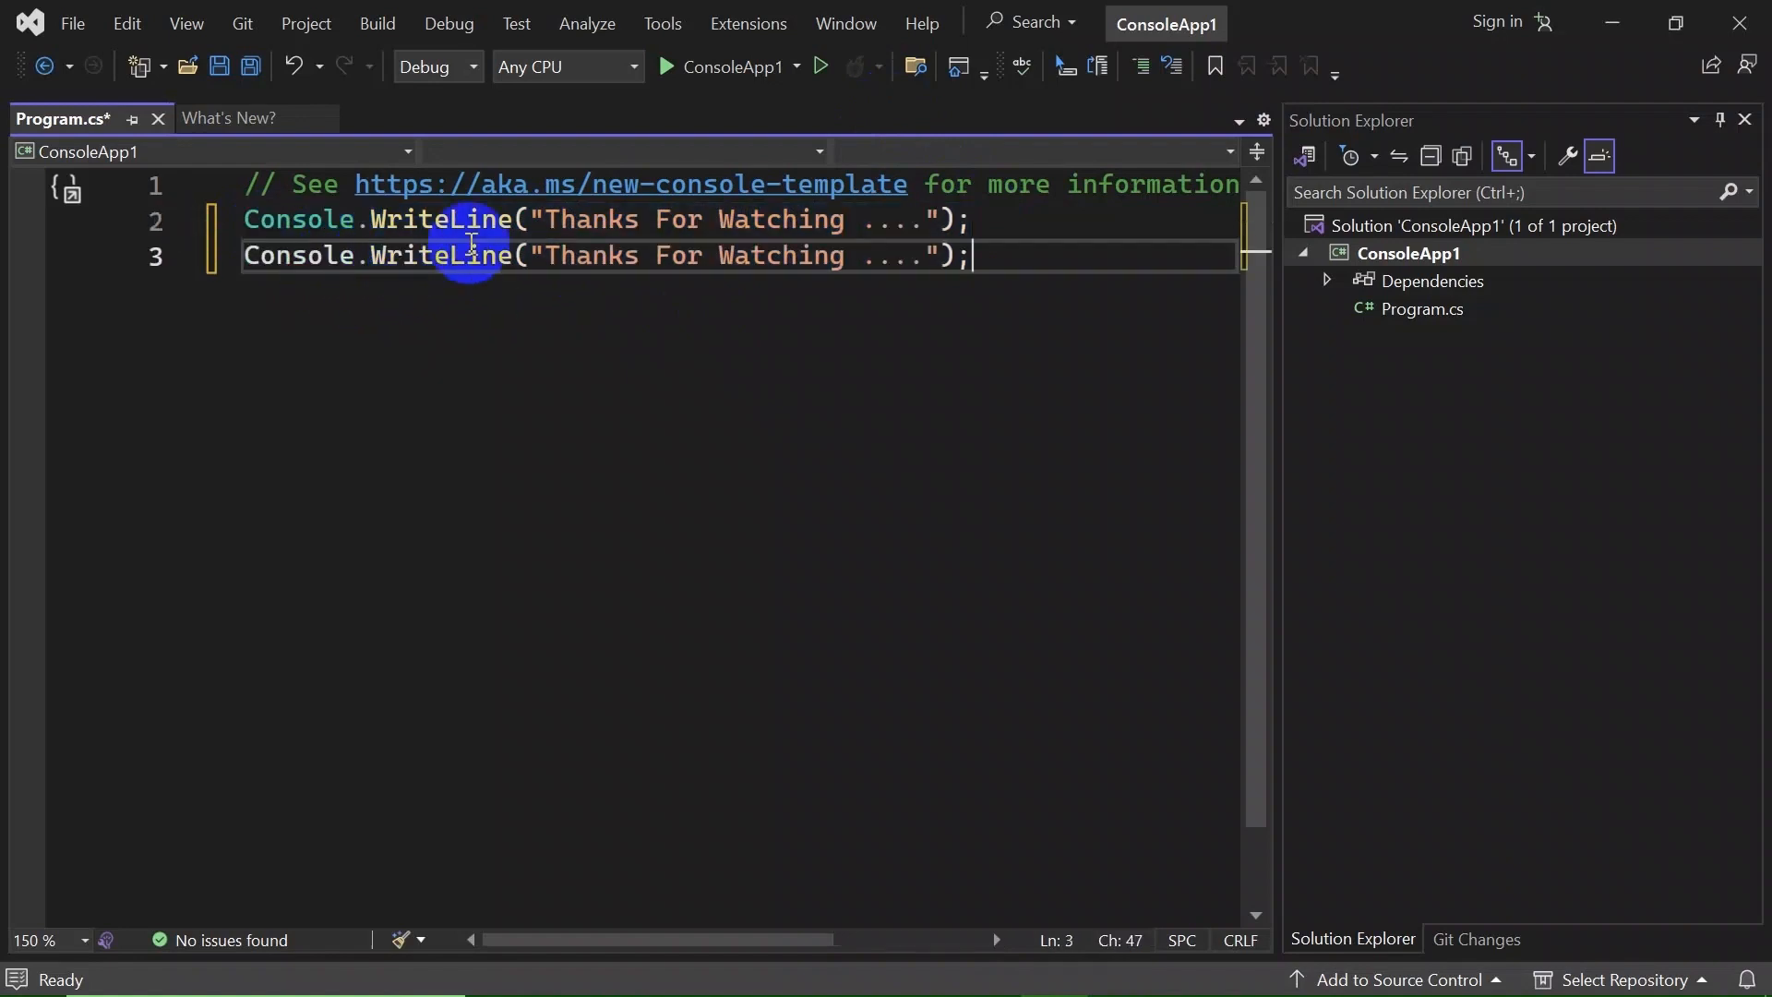
Step: Change the string in the second WriteLine statement to "... Kaashiv Infotech ...."
drag(547, 259, 847, 271)
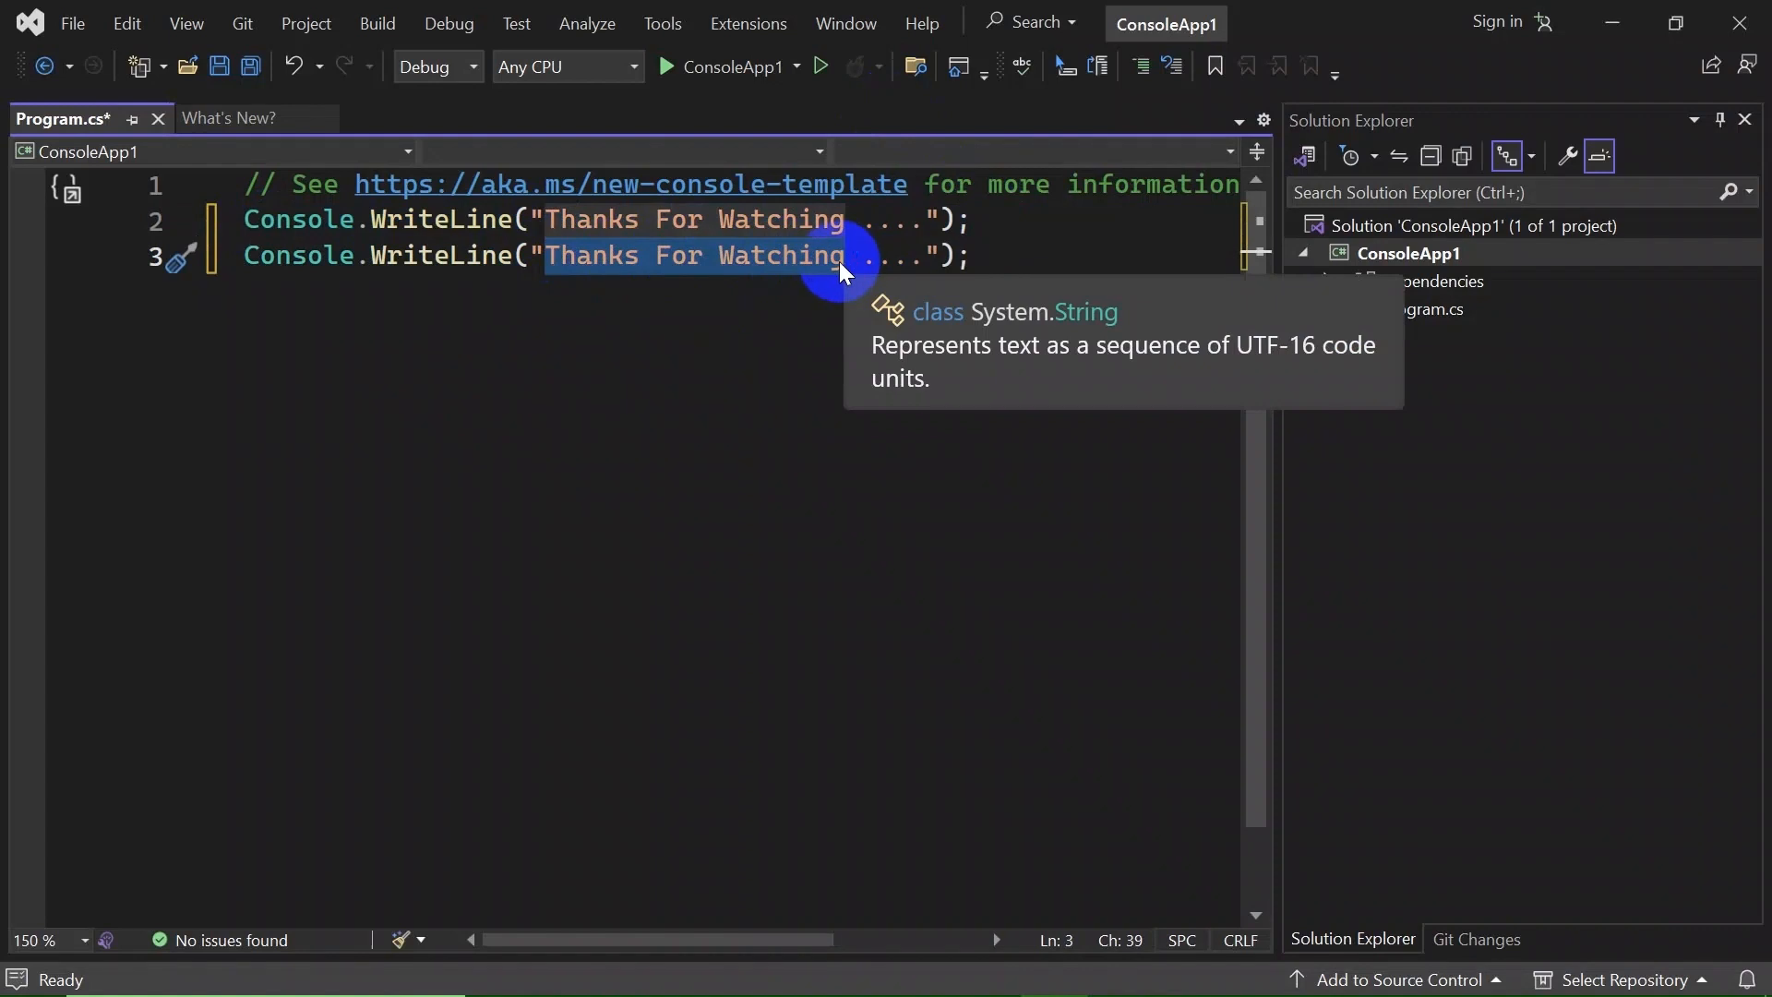
text(...)
text( Kaas)
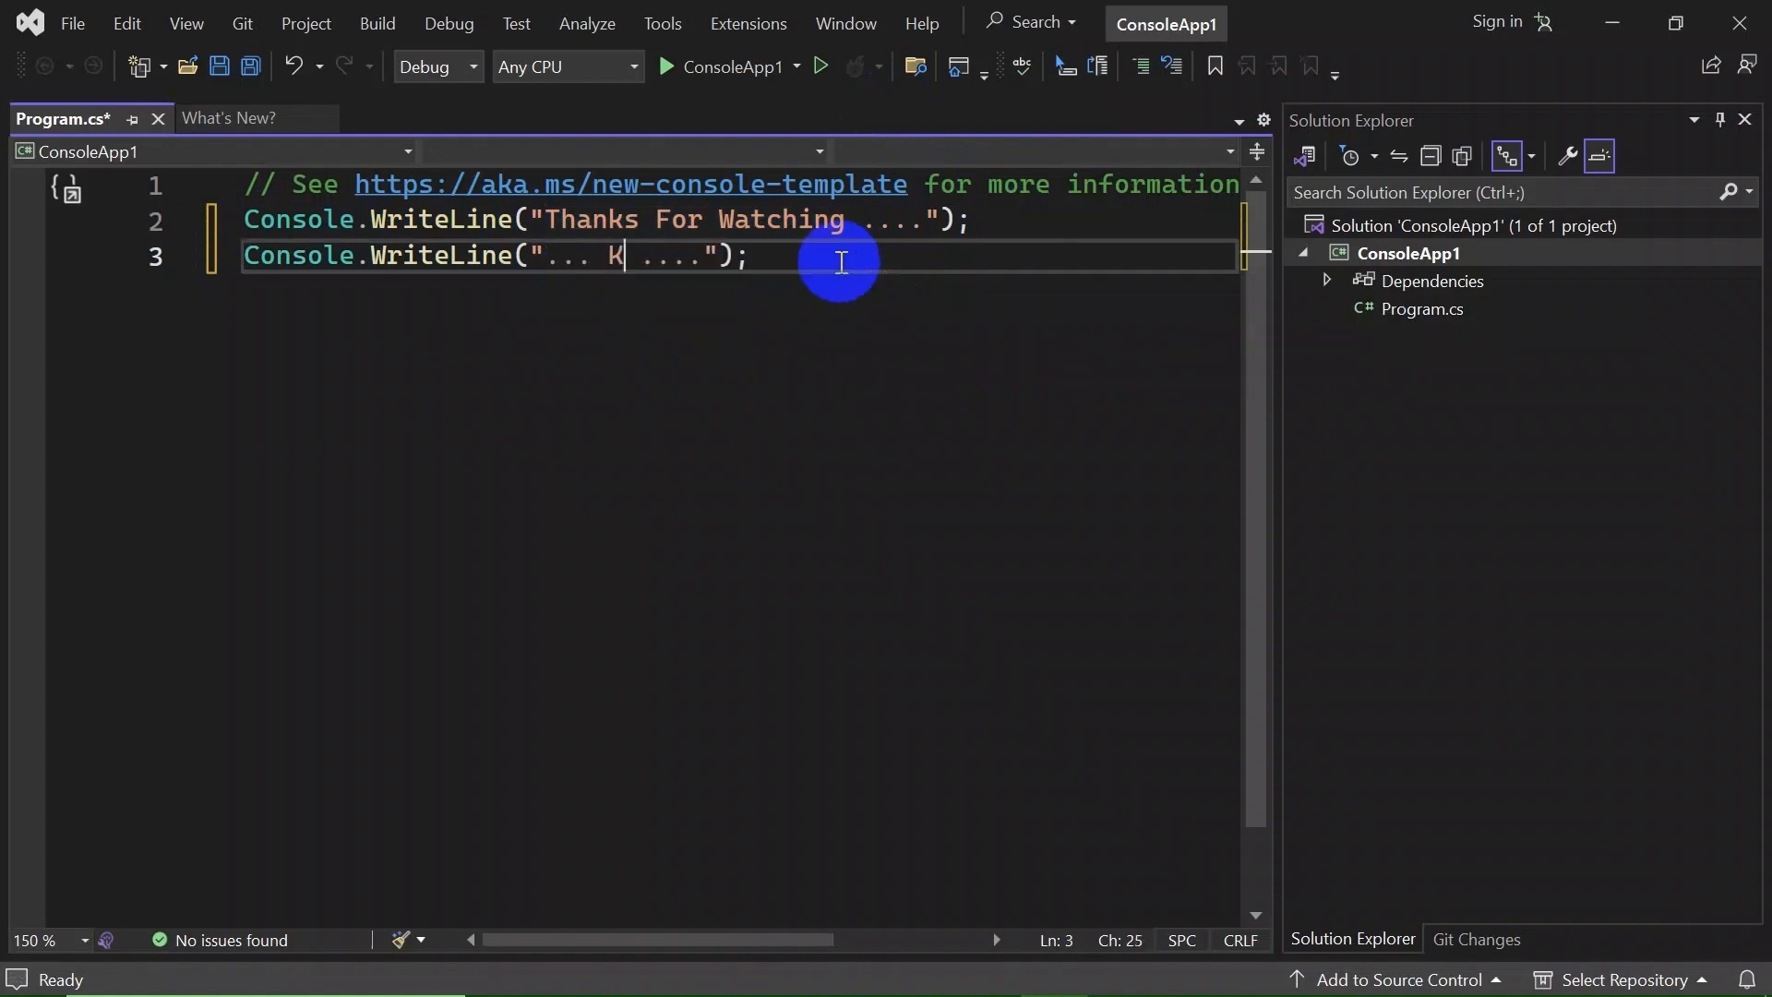
text(hiv )
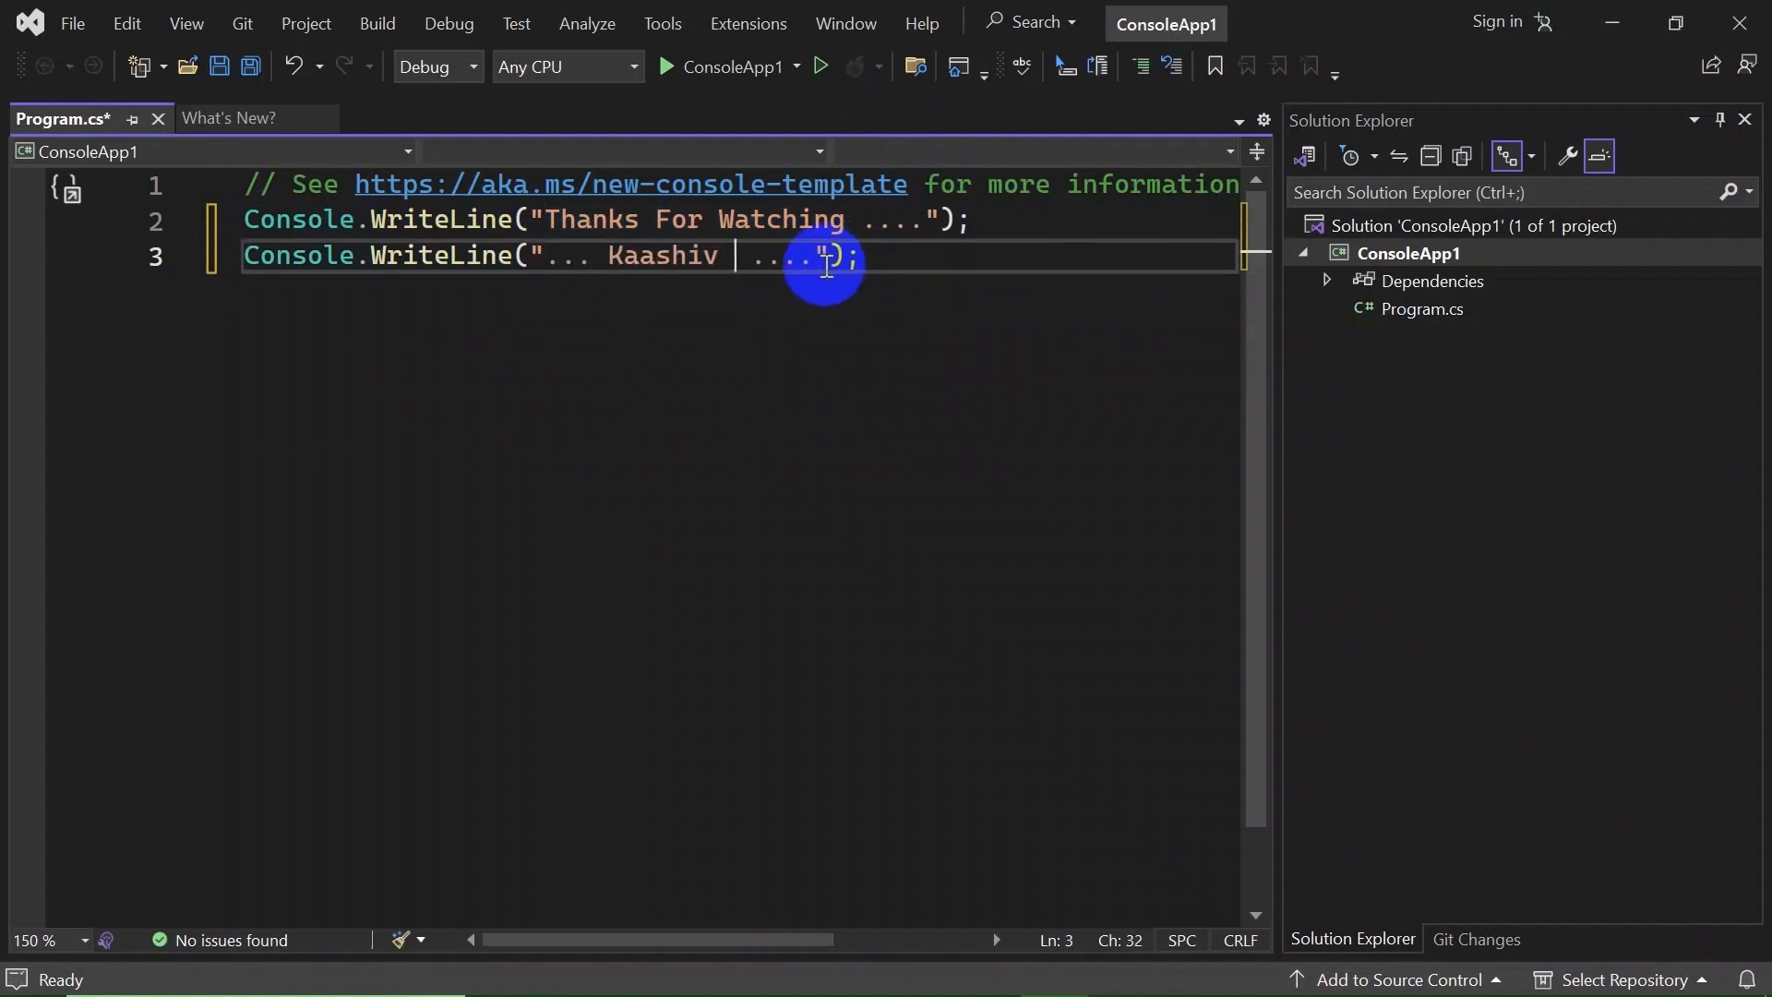
text(Infotech)
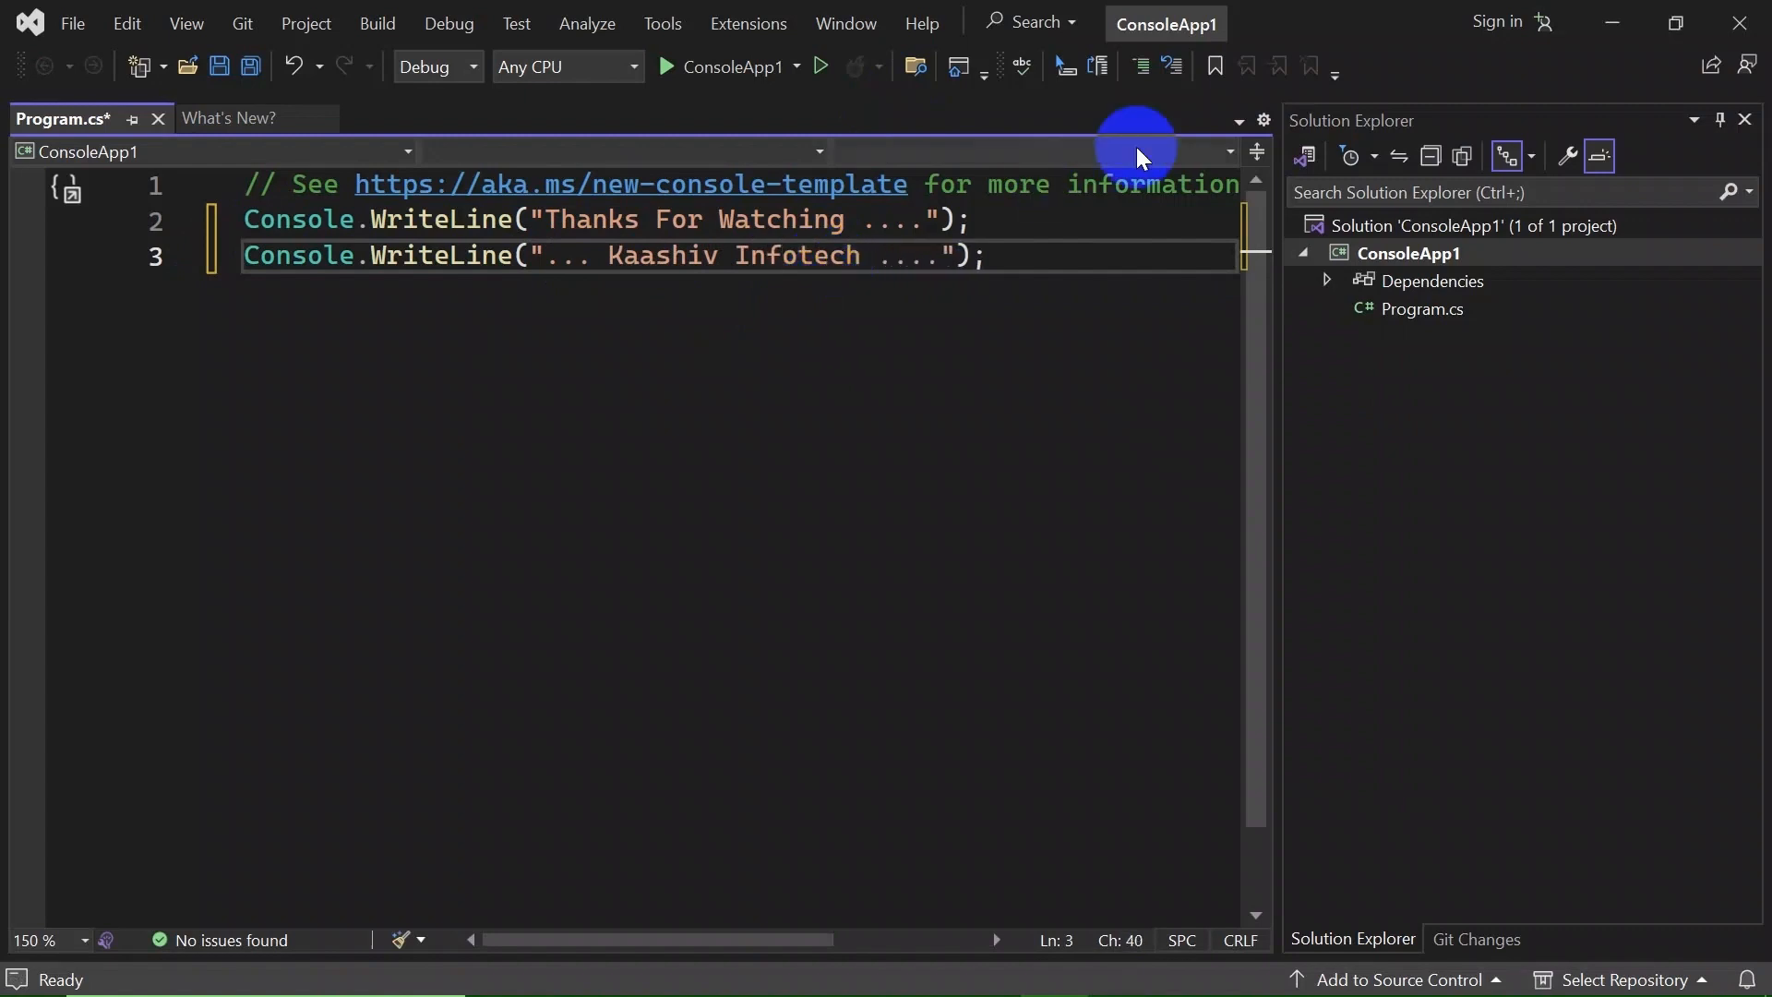
Step: Delete the template comment line at the start of Program.cs and run ConsoleApp1 in debug mode
click(226, 185)
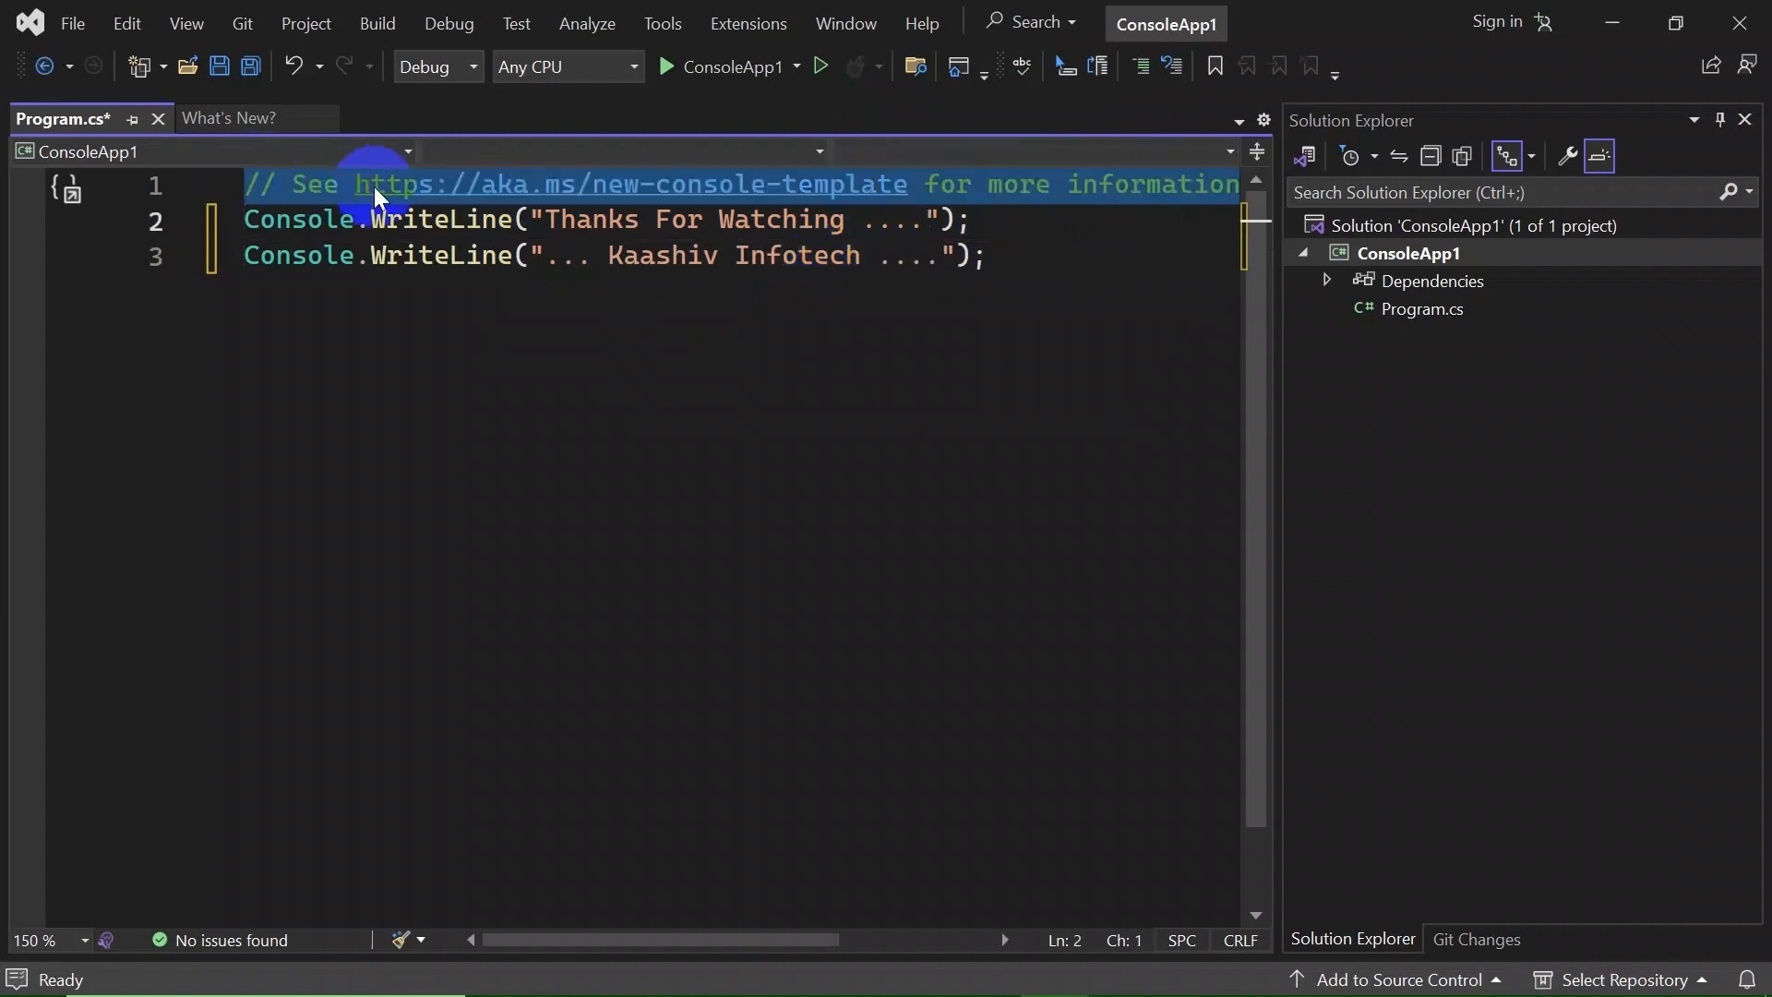
key(Delete)
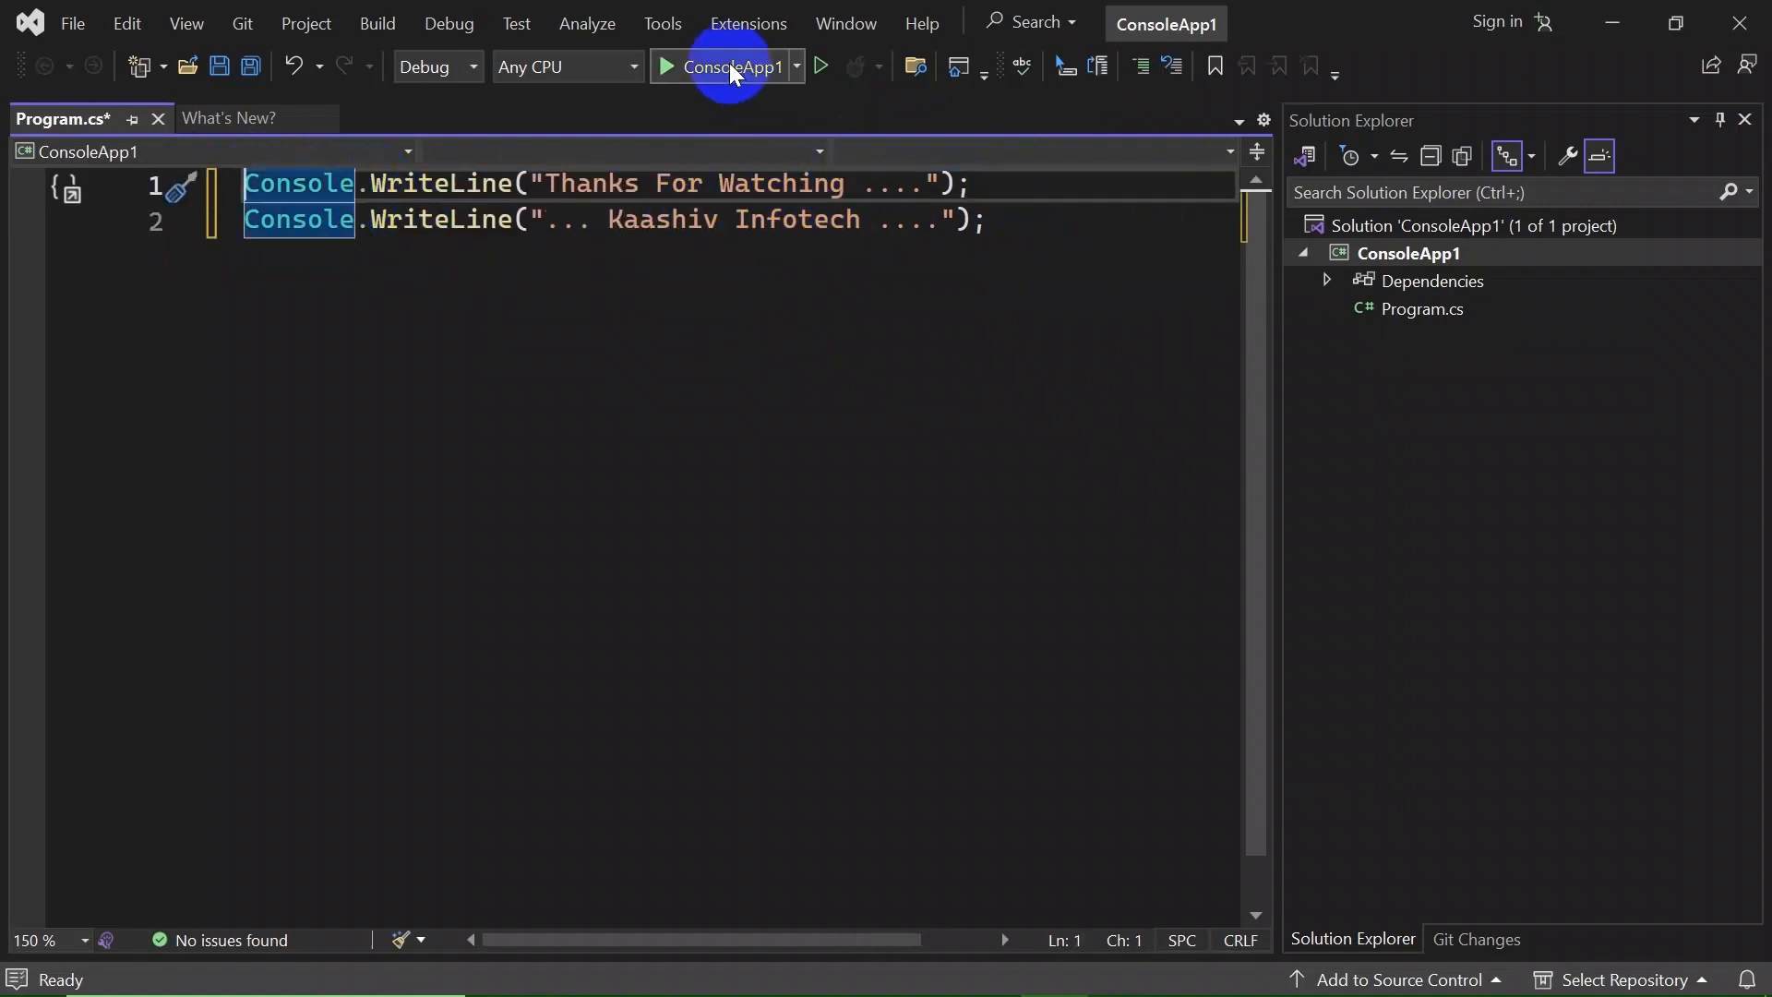
click(732, 66)
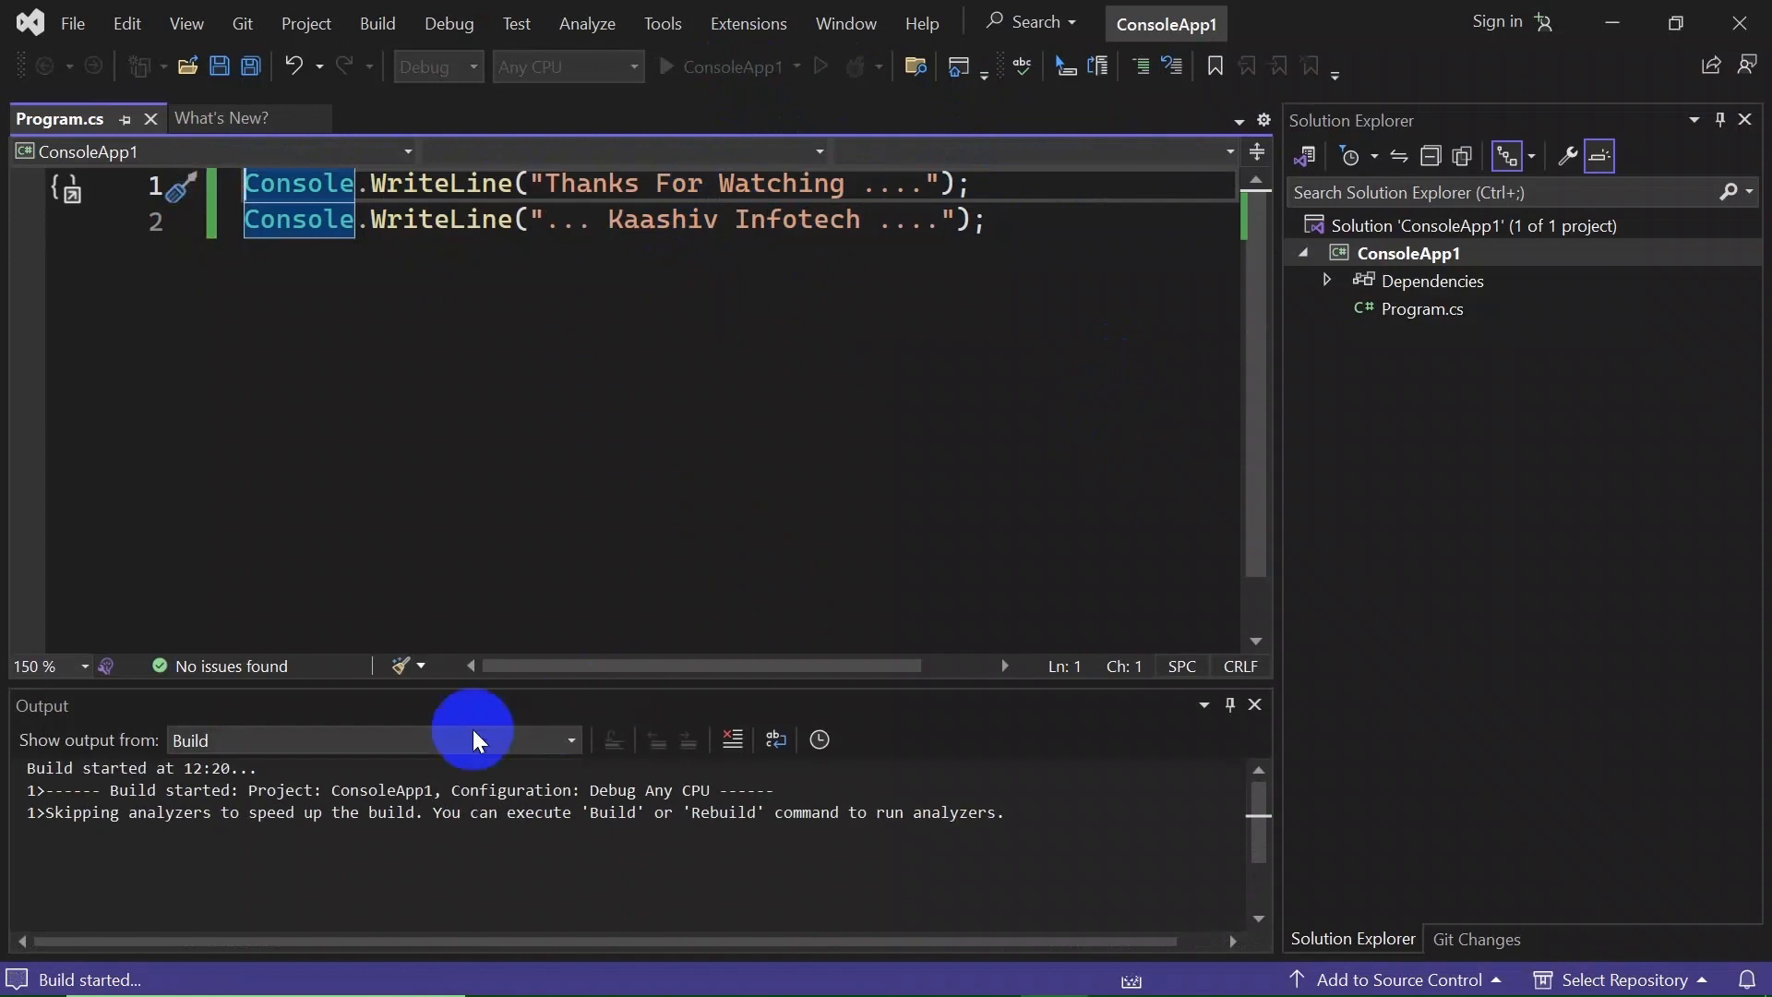
drag(111, 791, 768, 824)
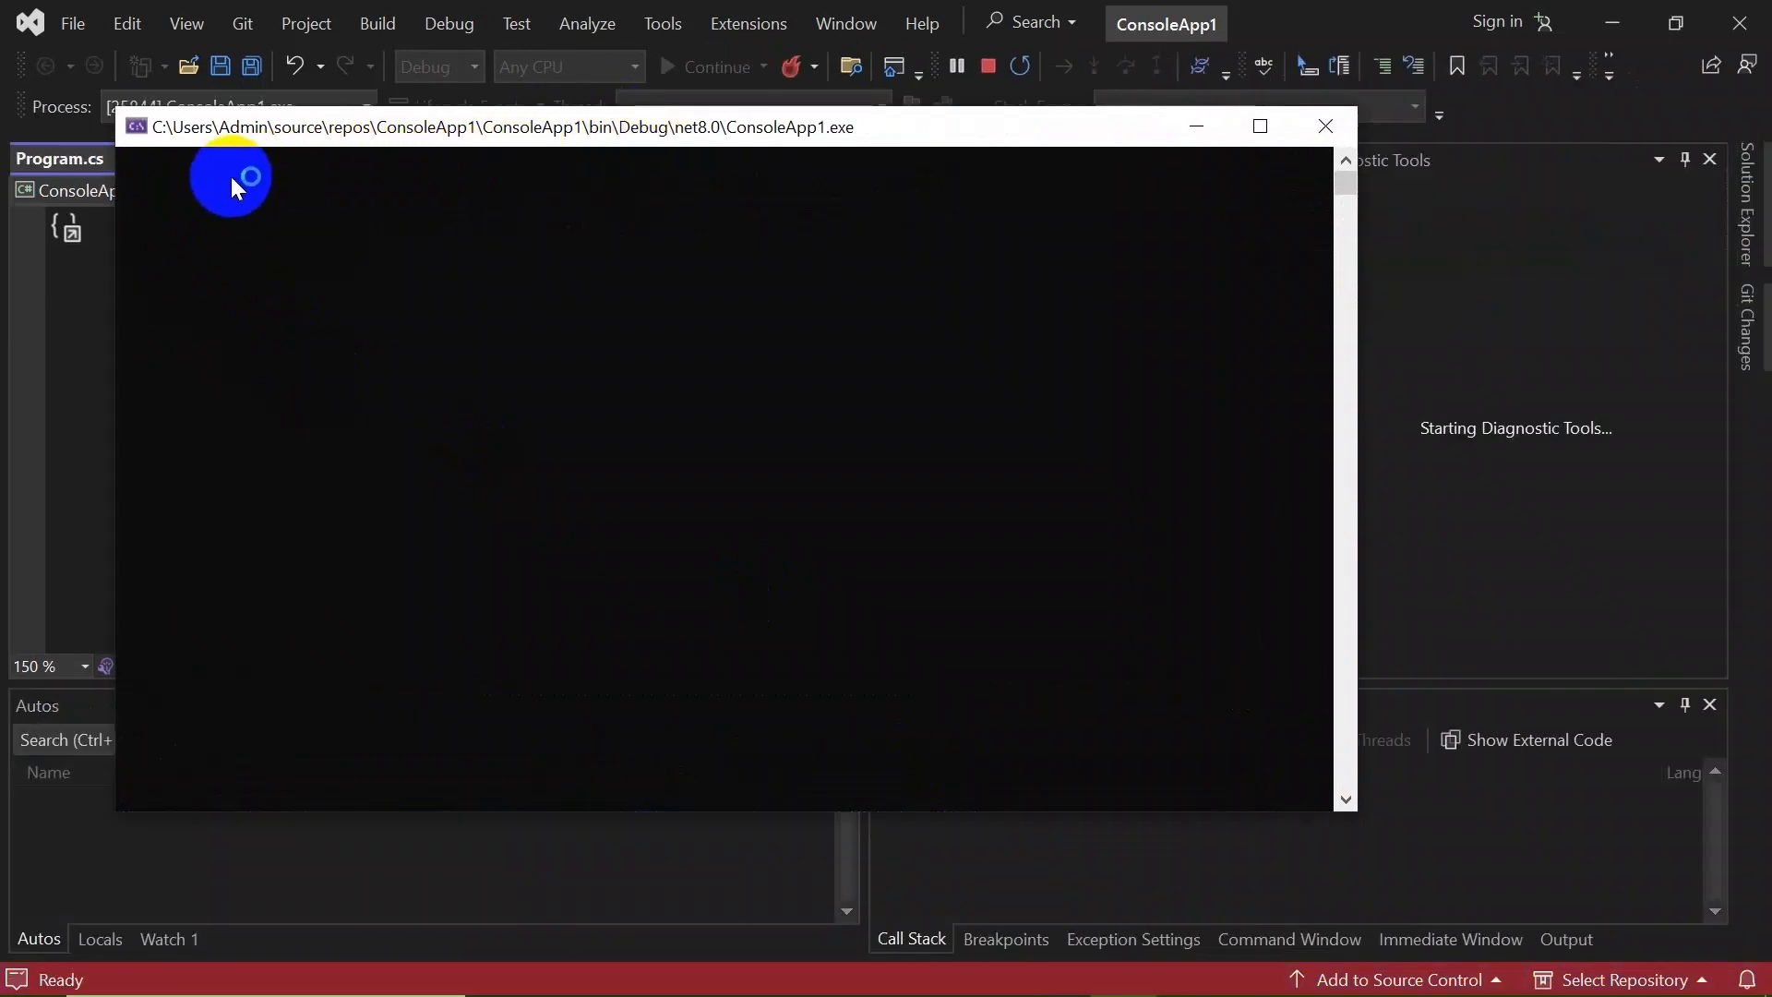
Step: Highlight the program's printed lines in the debug console, and close the console, Visual Studio and the Visual Studio Installer
click(389, 180)
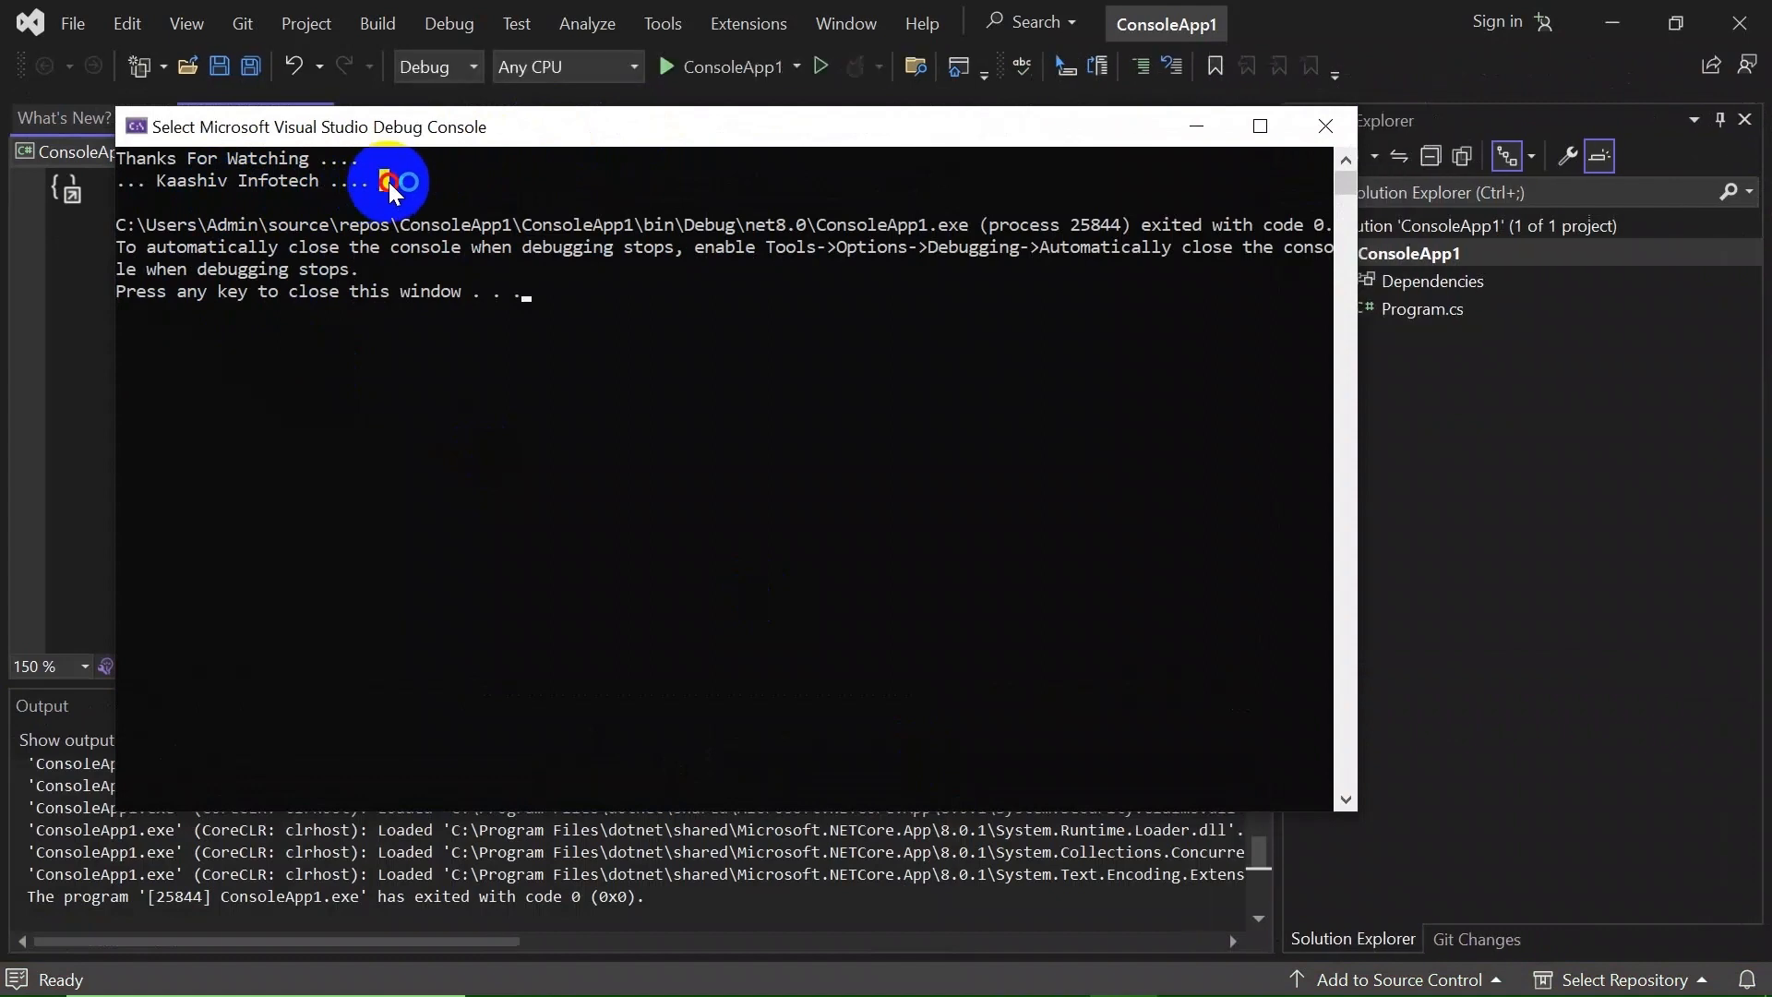
drag(389, 181, 98, 153)
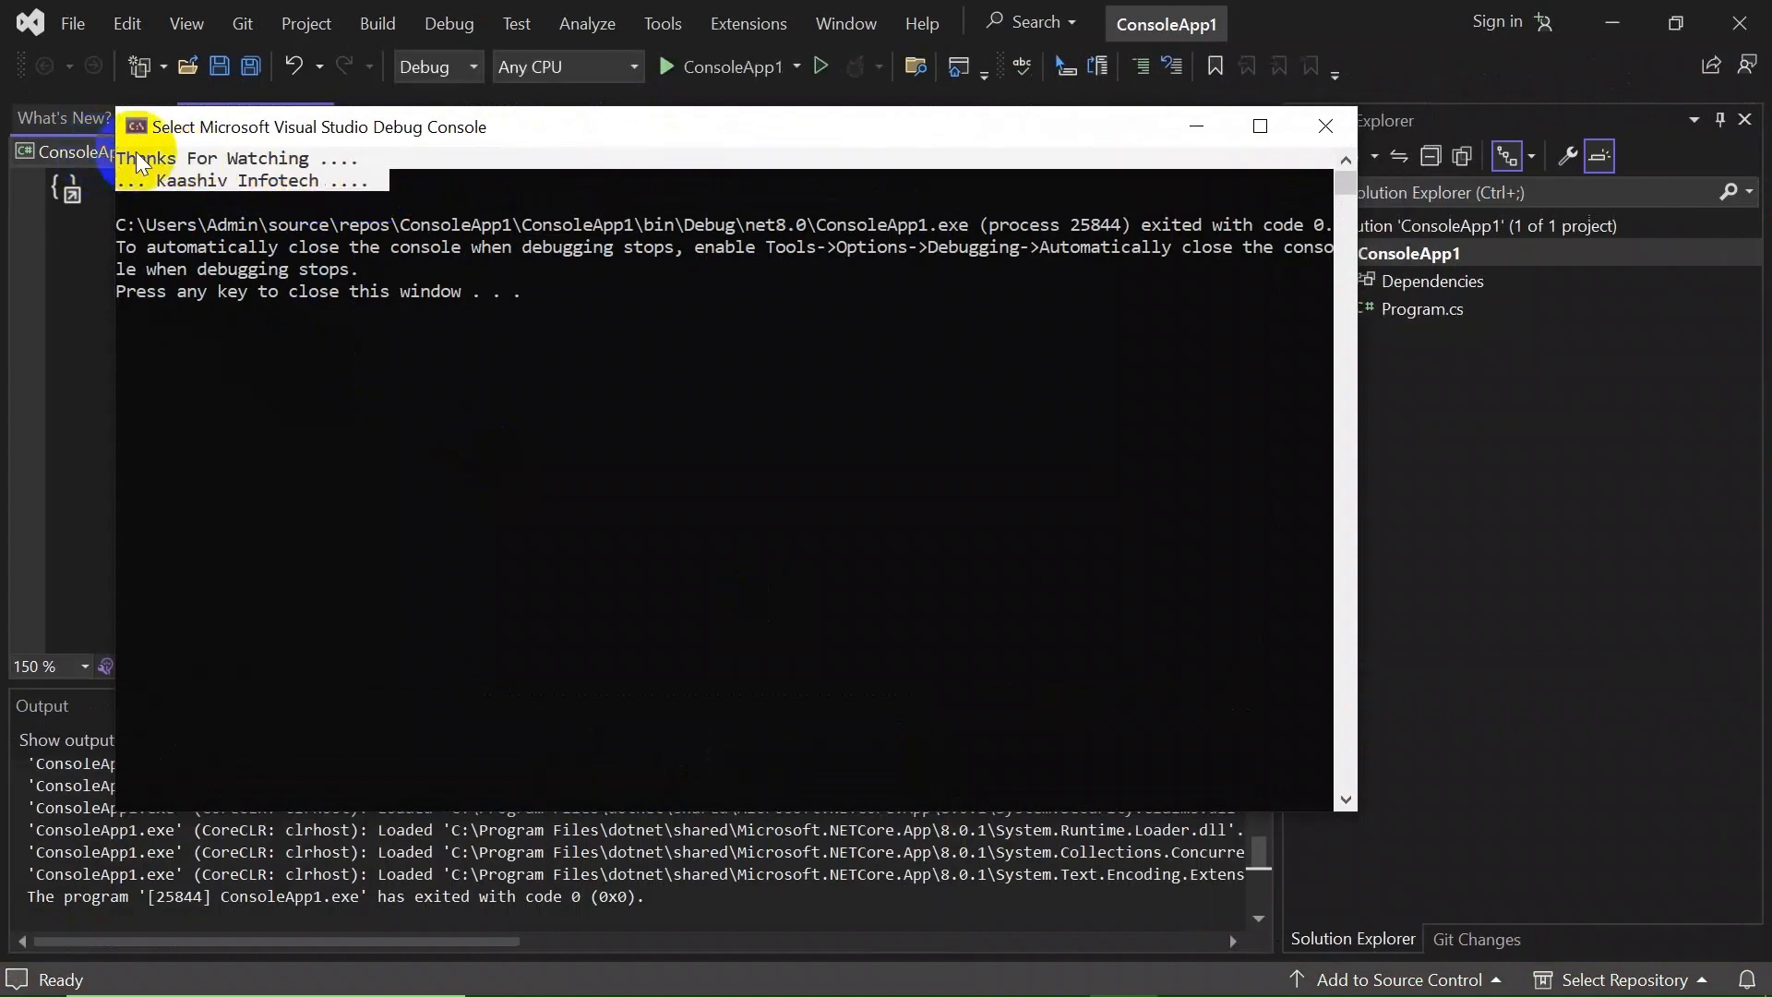
click(1325, 139)
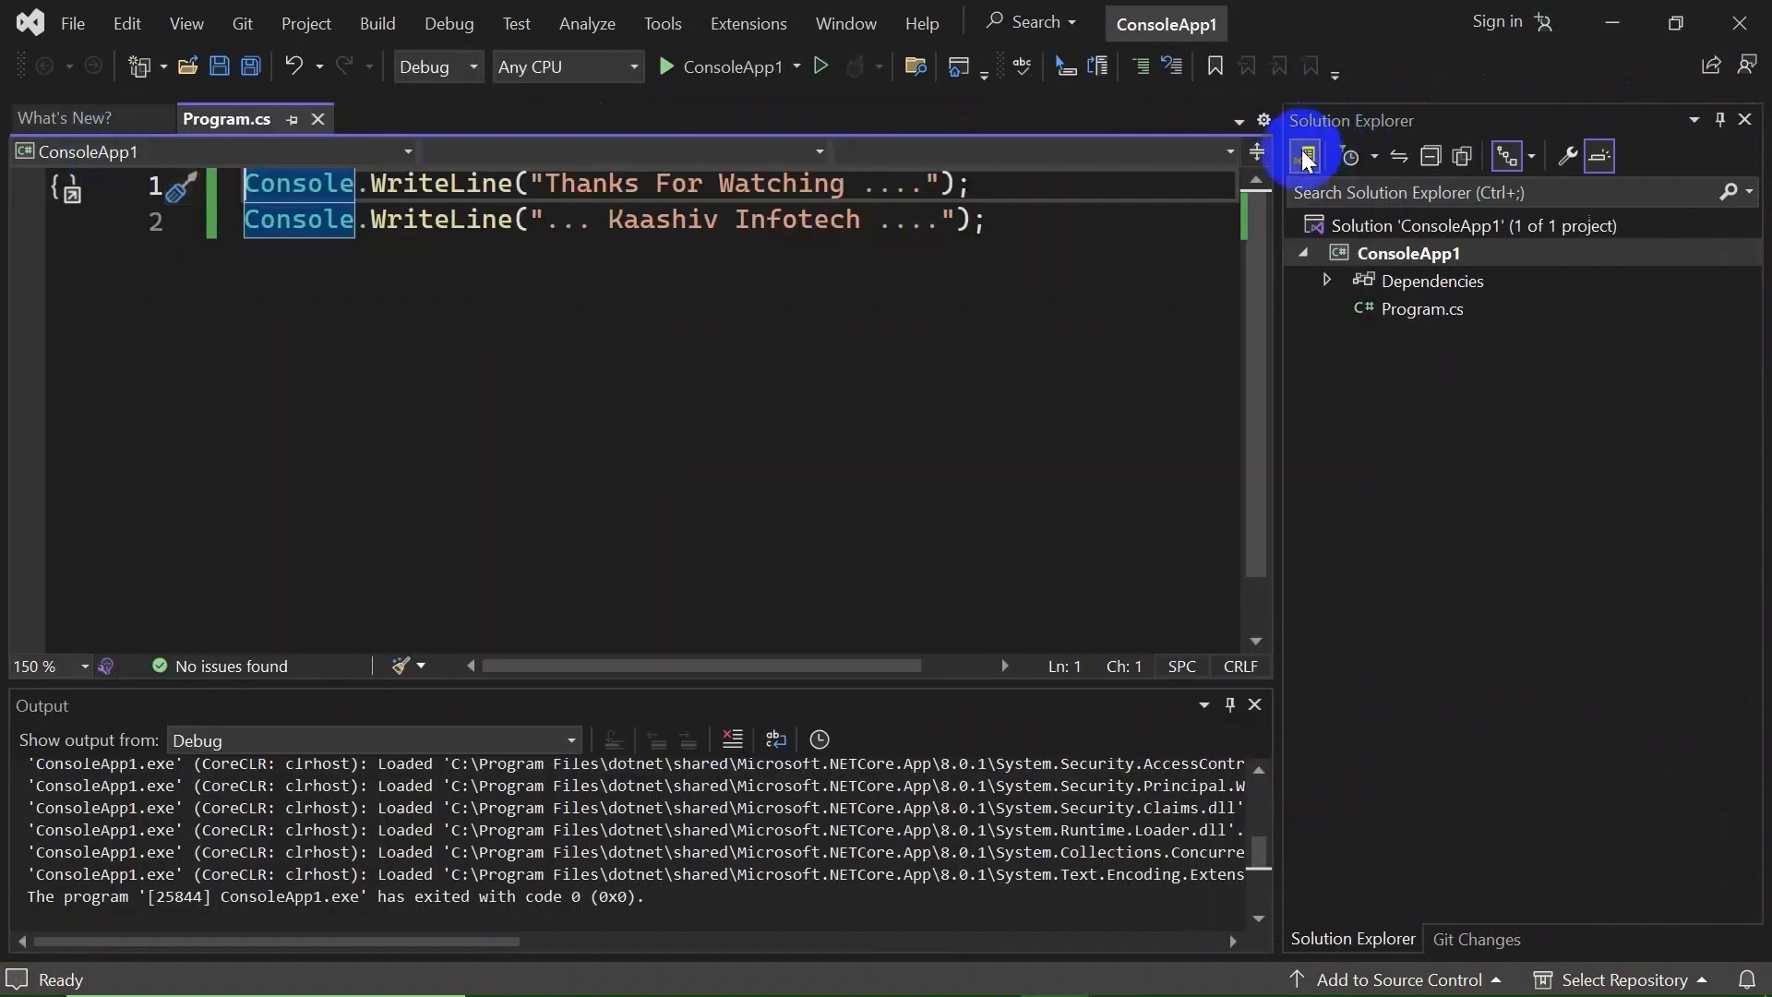
click(1744, 20)
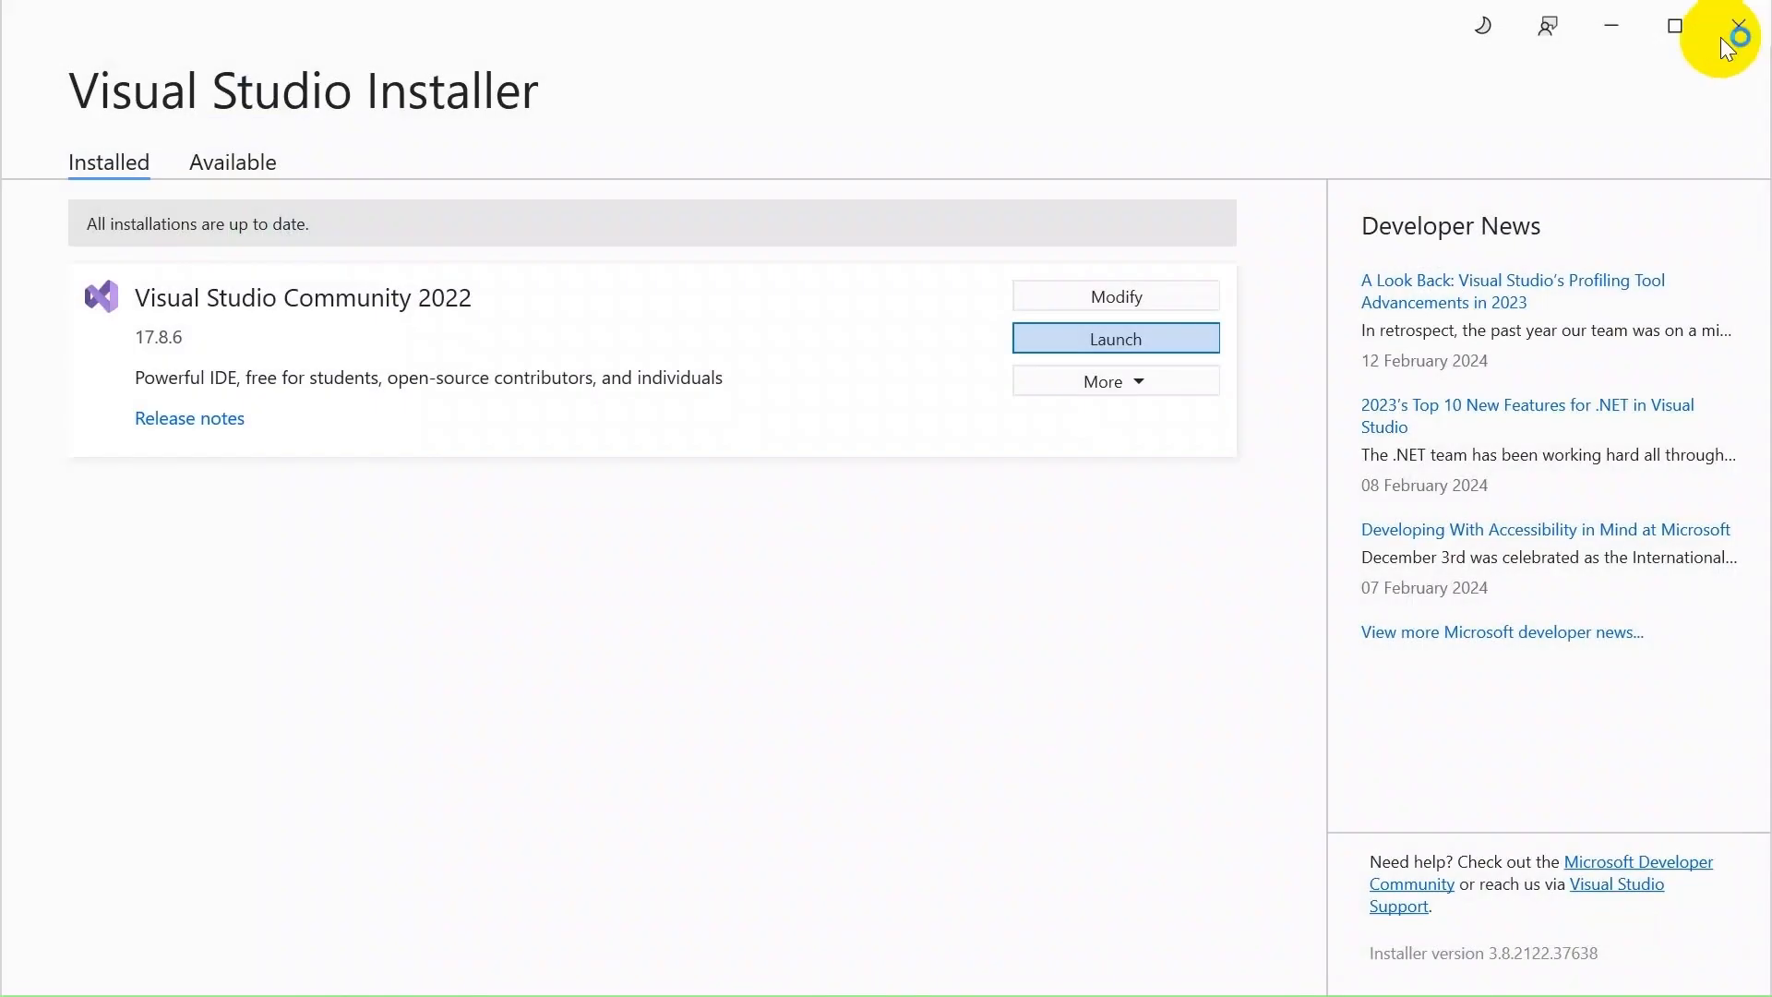
click(1719, 35)
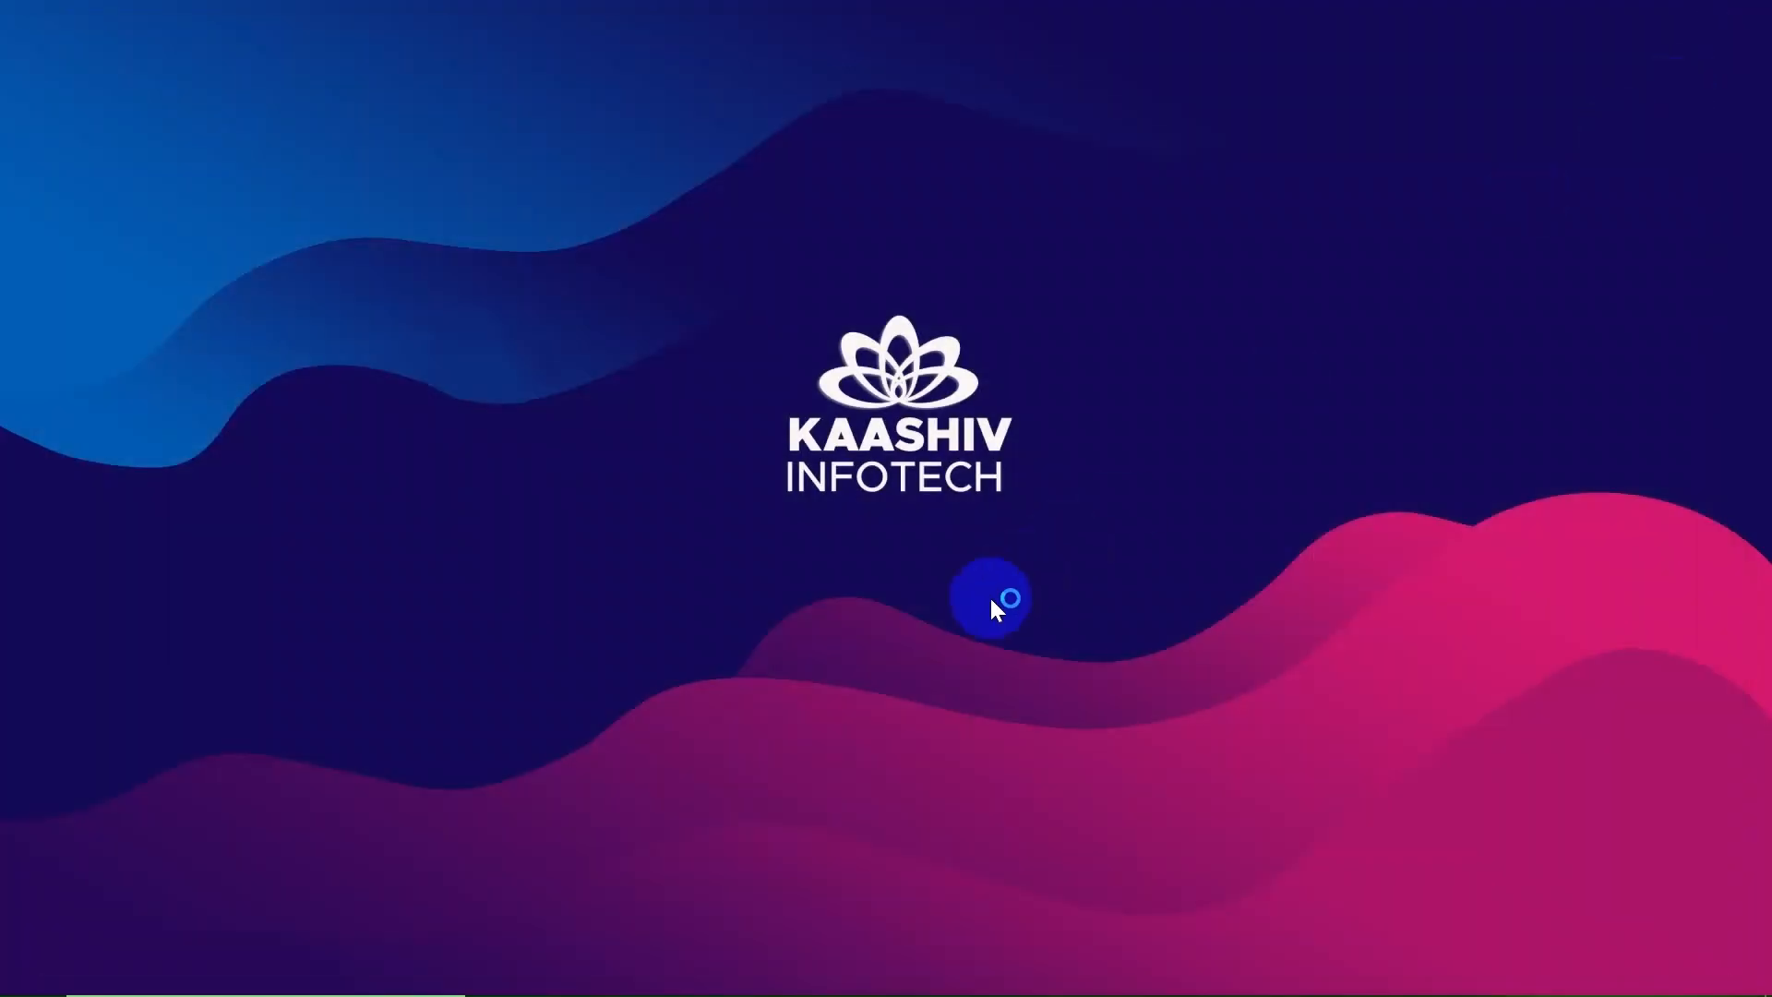